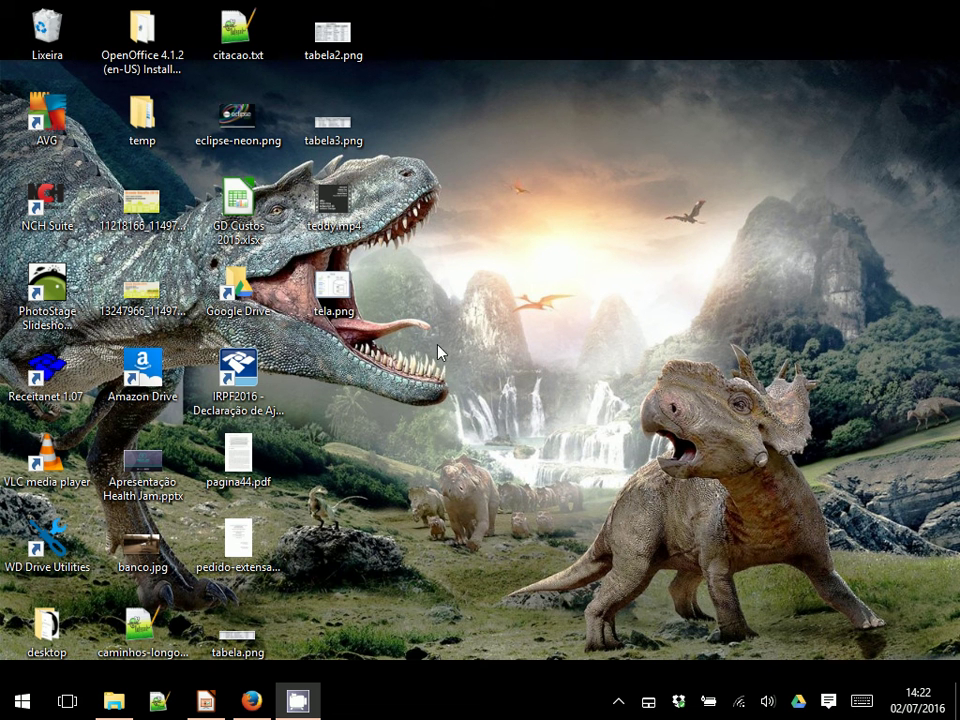
Search the computer for "casa".
{"action": "left_click", "coordinate": [24, 700]}
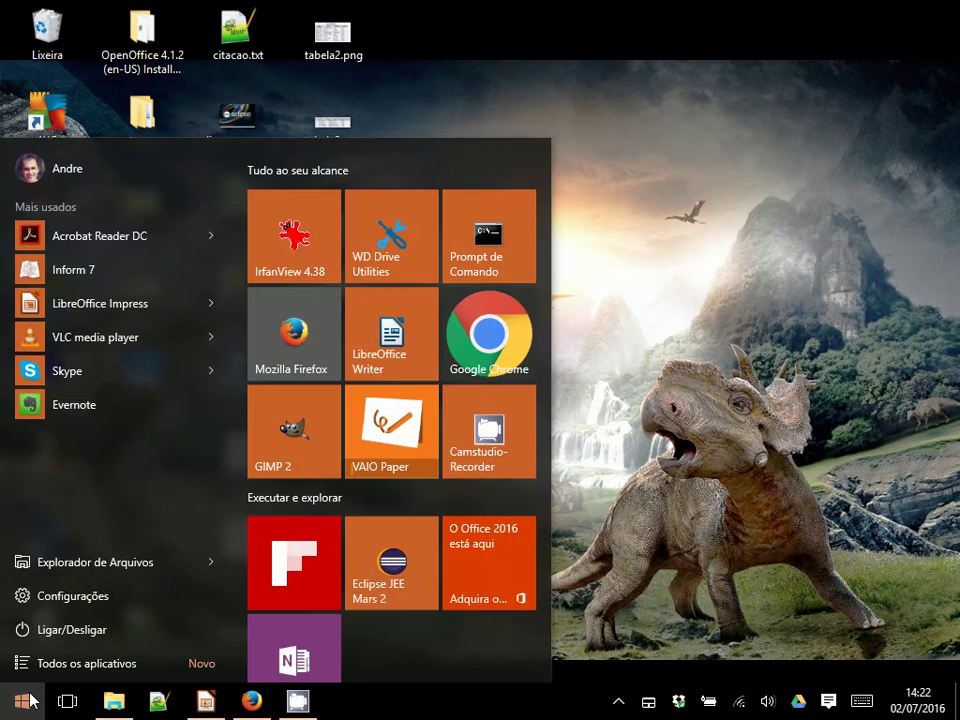
{"action": "left_click", "coordinate": [28, 700]}
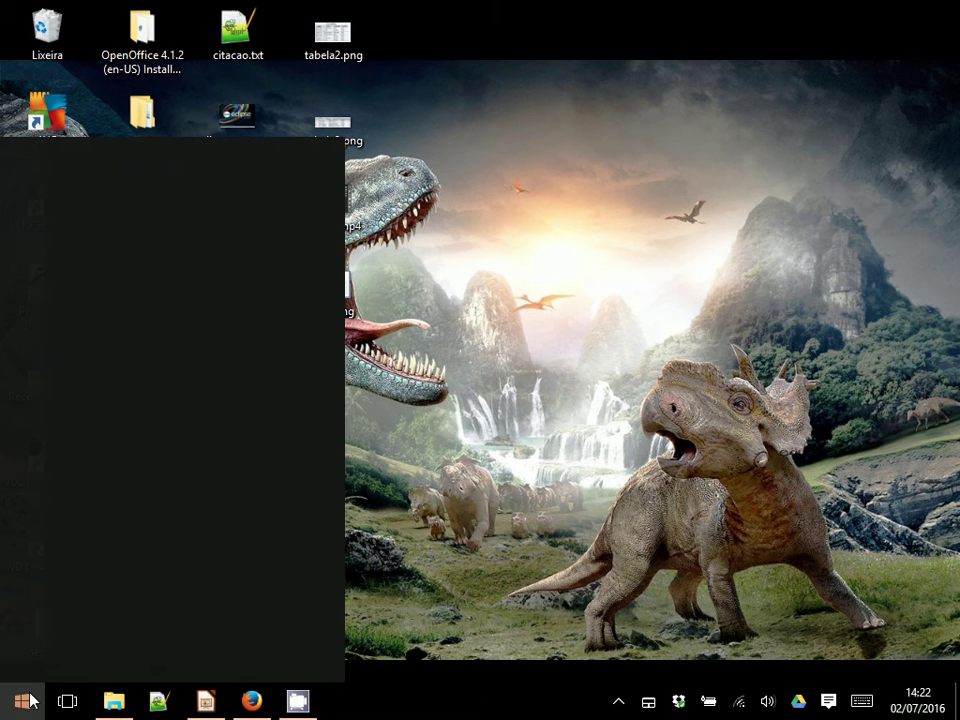
{"action": "type", "text": "casa"}
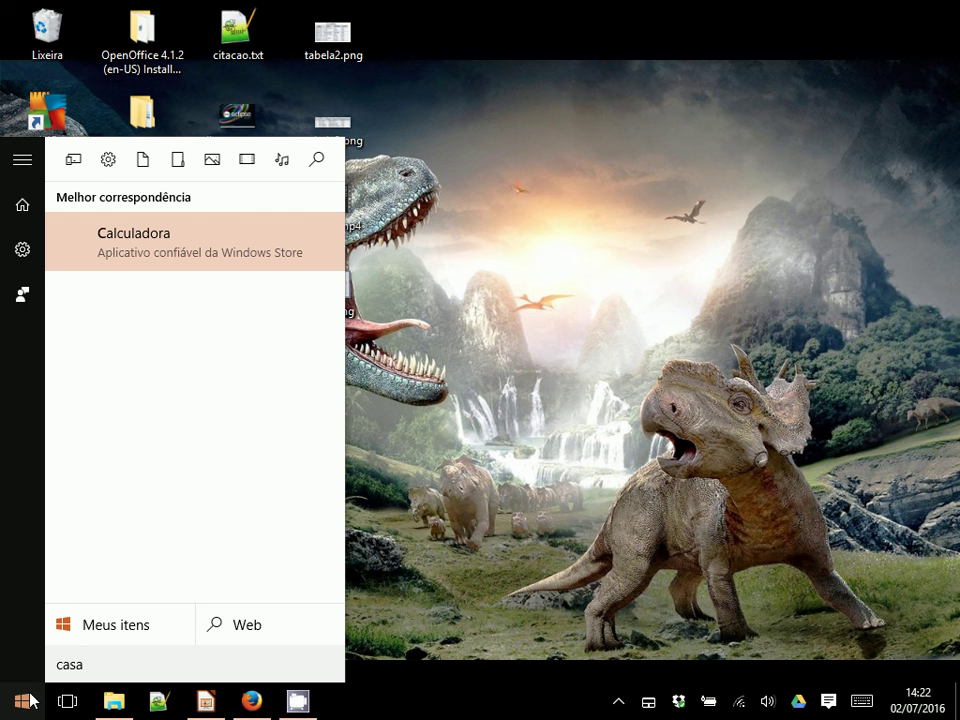
{"action": "left_click", "coordinate": [503, 371]}
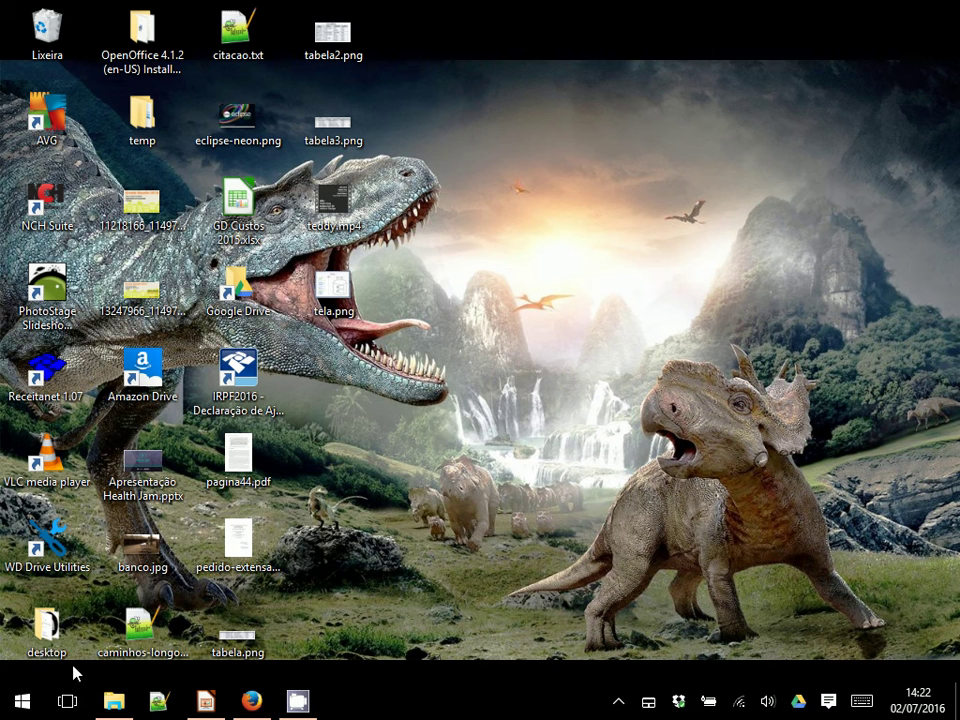
{"action": "left_click", "coordinate": [30, 700]}
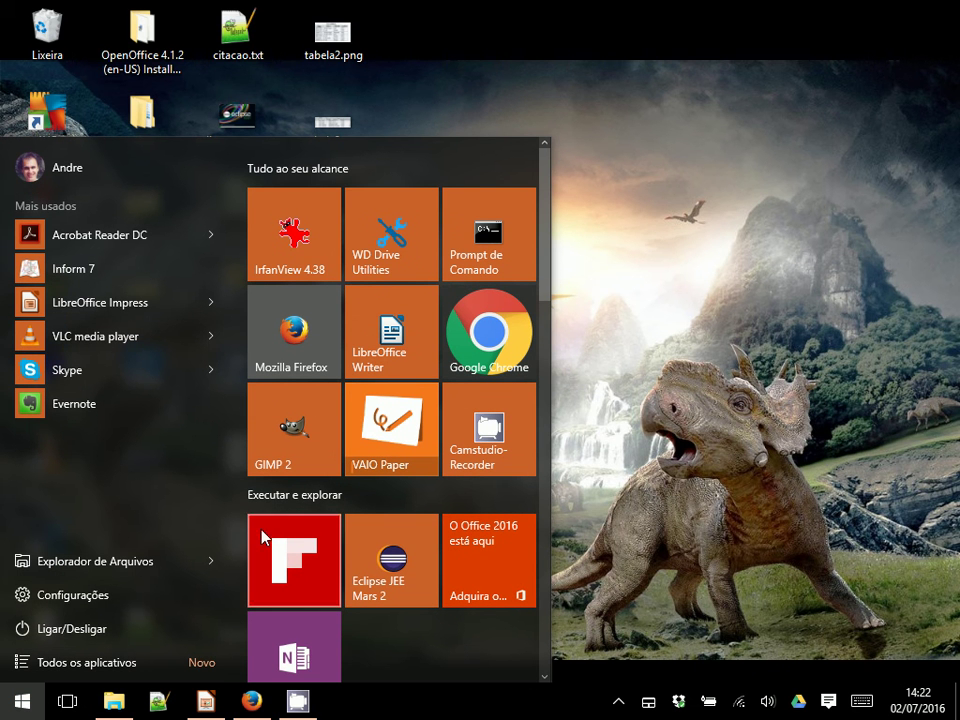
{"action": "left_click", "coordinate": [124, 712]}
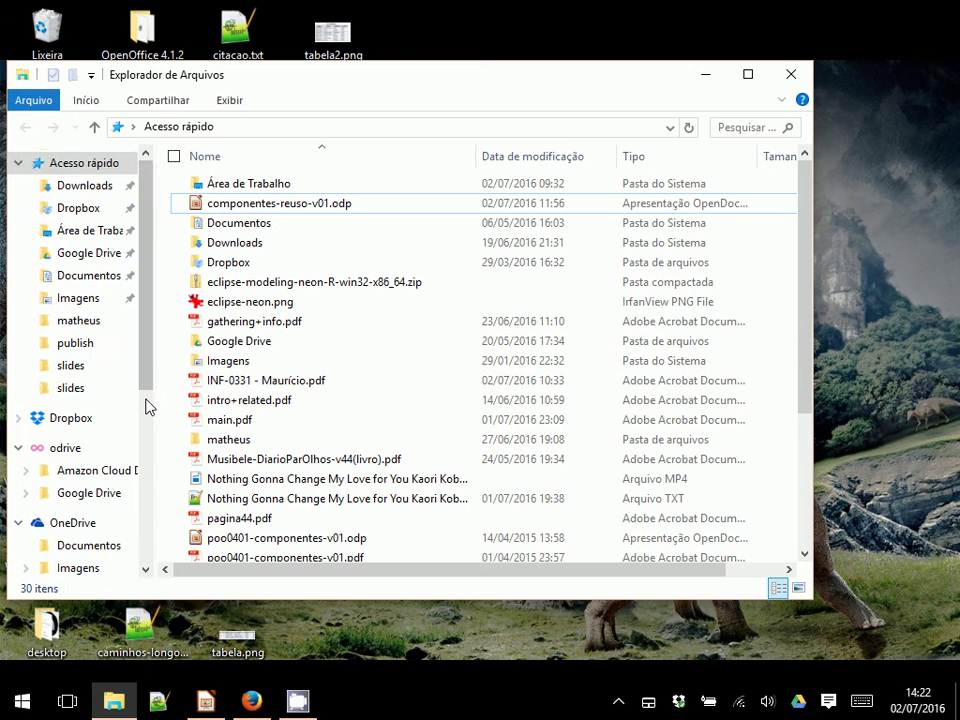
{"action": "scroll", "coordinate": [145, 405], "scroll_direction": "down", "scroll_amount": 4}
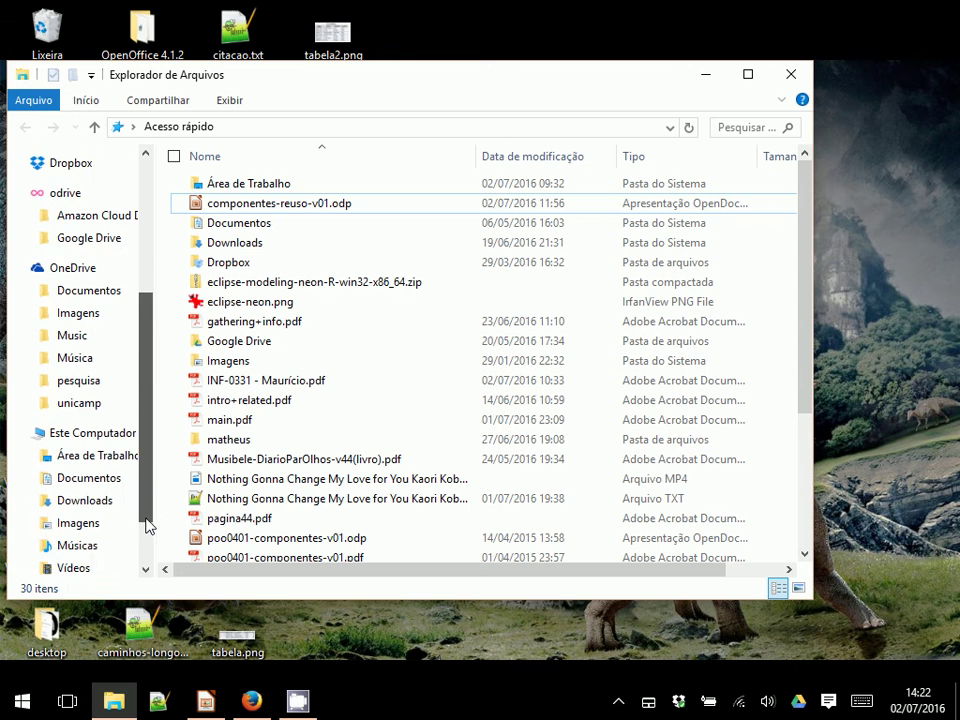
{"action": "scroll", "coordinate": [146, 522], "scroll_direction": "up", "scroll_amount": 4}
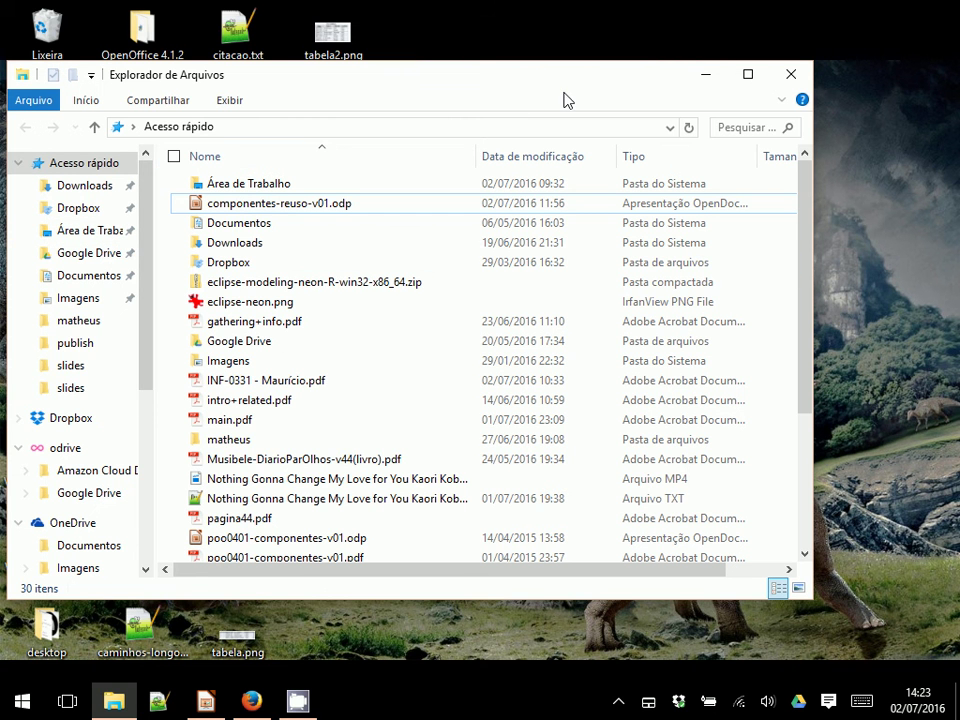
{"action": "left_click", "coordinate": [706, 75]}
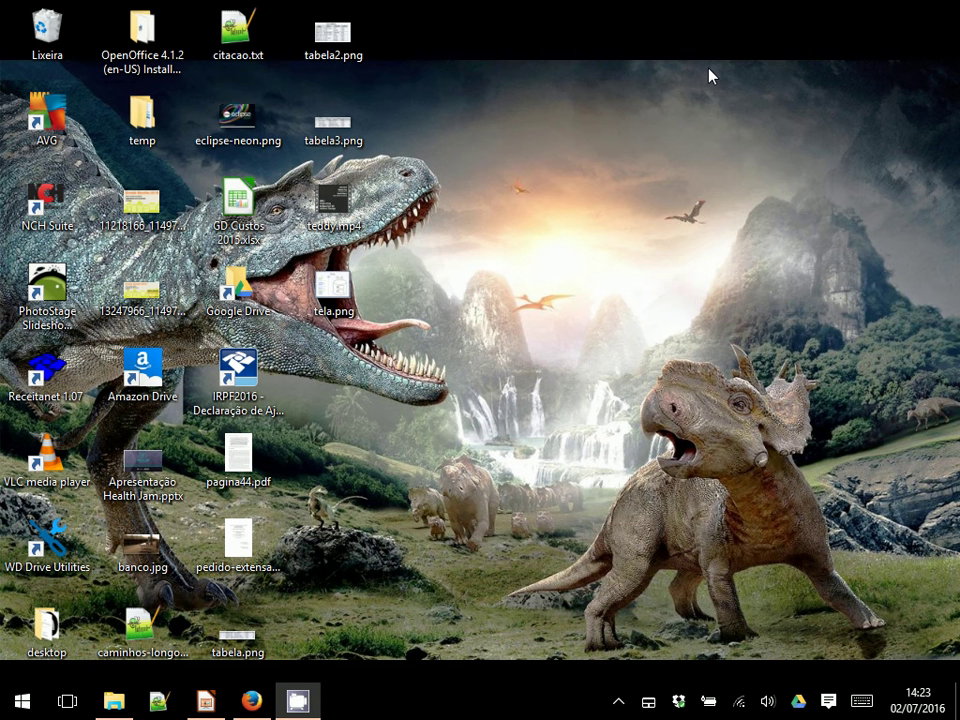
Switch to File Explorer and open Disco Local (C:) from Este Computador.
{"action": "left_click", "coordinate": [128, 712]}
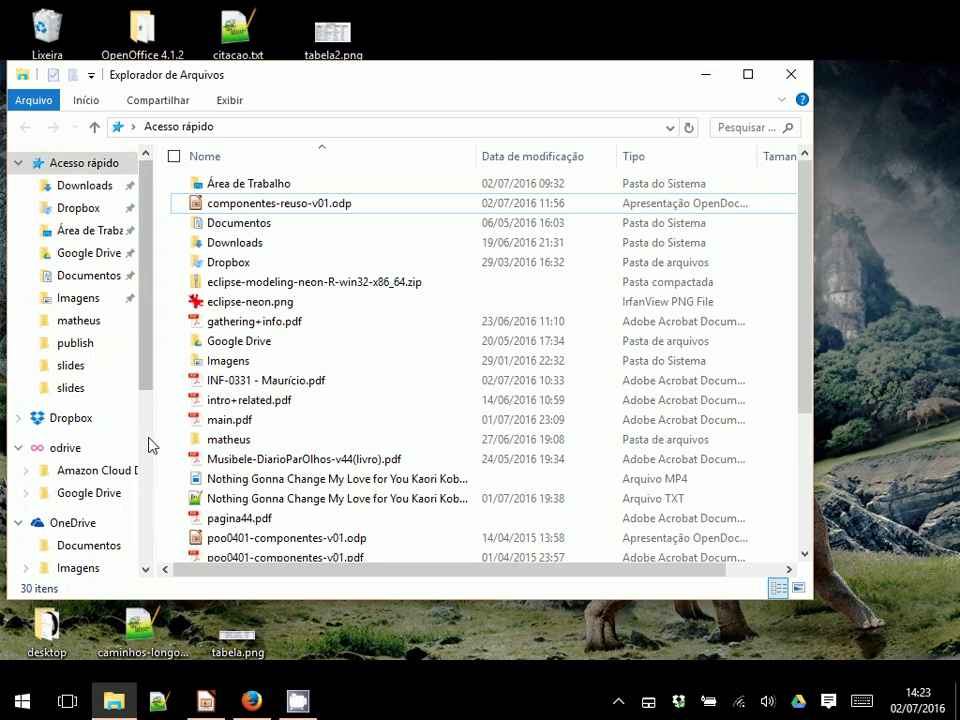
{"action": "scroll", "coordinate": [150, 445], "scroll_direction": "down", "scroll_amount": 5}
{"action": "left_click_drag", "start_coordinate": [150, 445], "coordinate": [148, 256]}
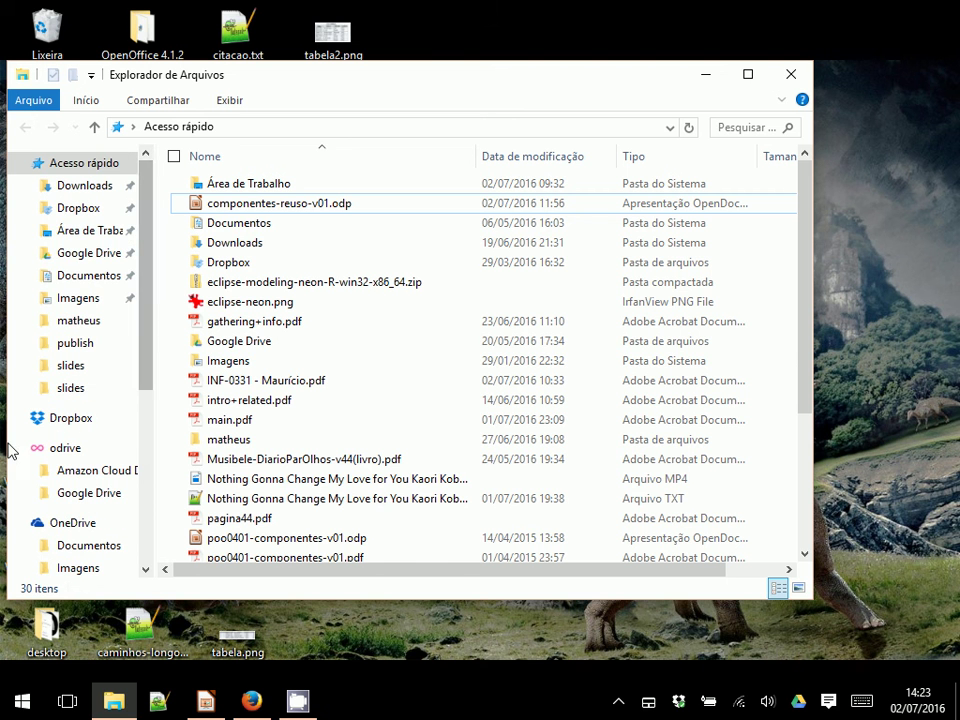
{"action": "scroll", "coordinate": [90, 383], "scroll_direction": "down", "scroll_amount": 1}
{"action": "scroll", "coordinate": [88, 383], "scroll_direction": "down", "scroll_amount": 3}
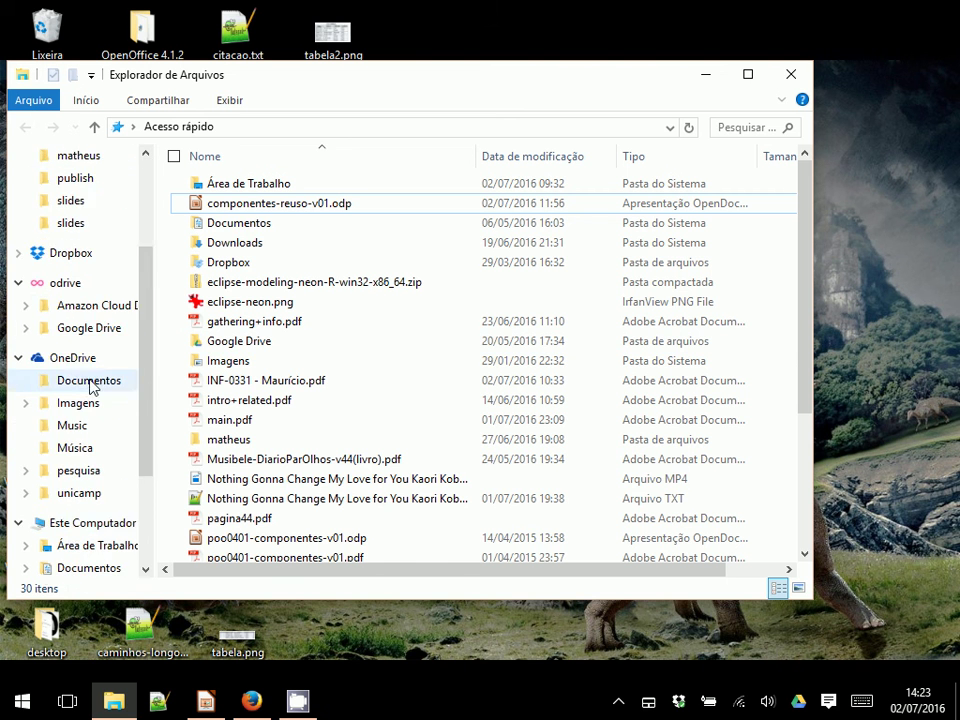
{"action": "left_click", "coordinate": [70, 441]}
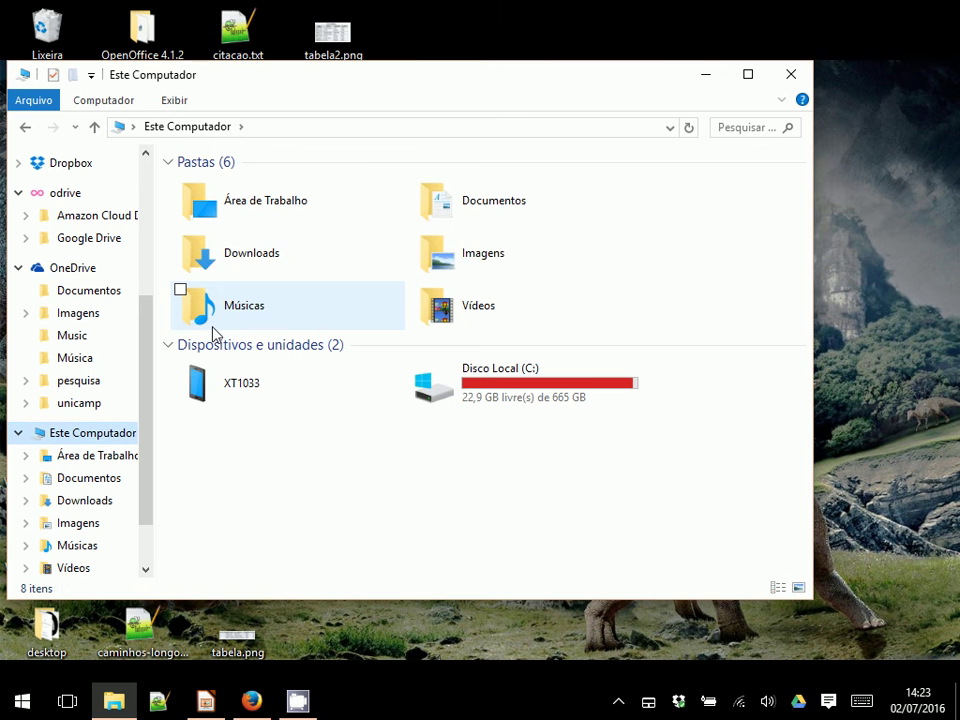
{"action": "double_click", "coordinate": [440, 390]}
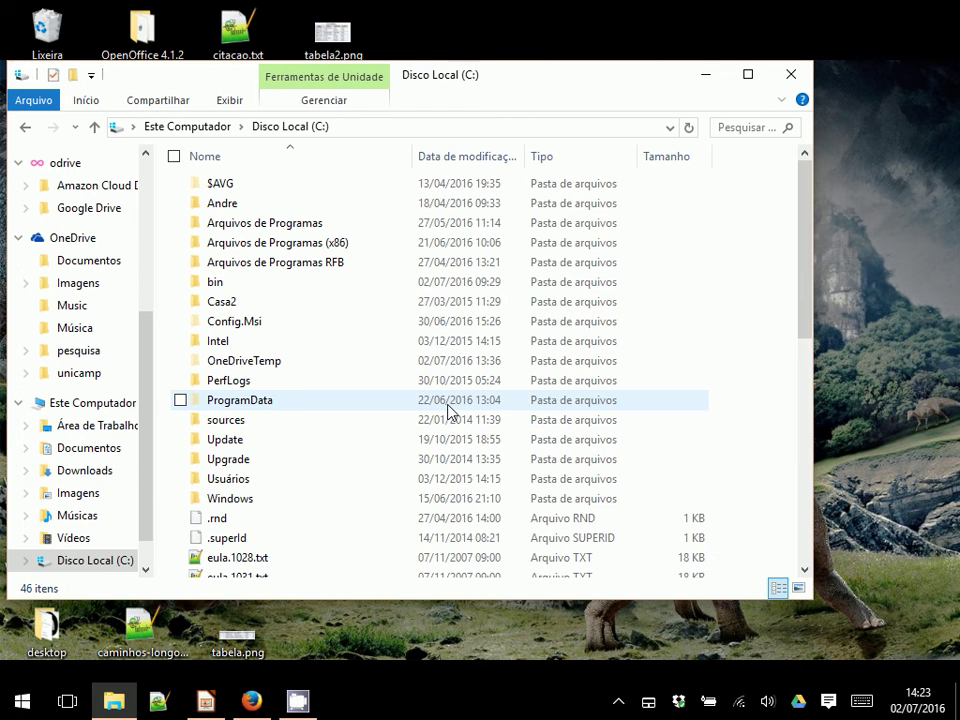
Launch eclipse.exe from the bin\eclipse-modeling-neon-r folder.
{"action": "double_click", "coordinate": [226, 290]}
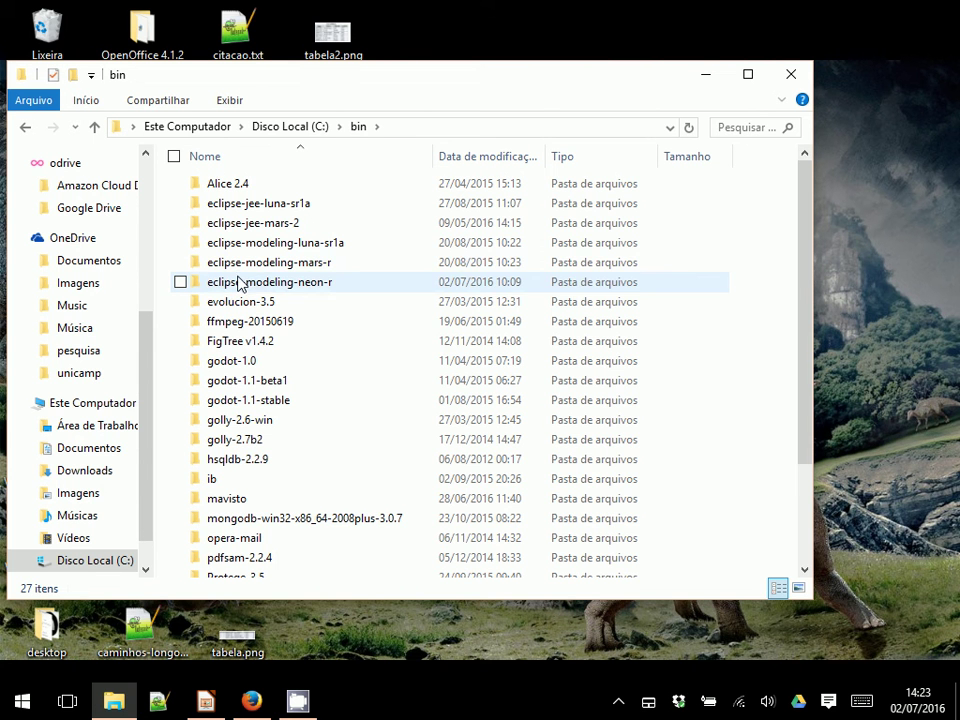
{"action": "left_click", "coordinate": [238, 284]}
{"action": "double_click", "coordinate": [238, 284]}
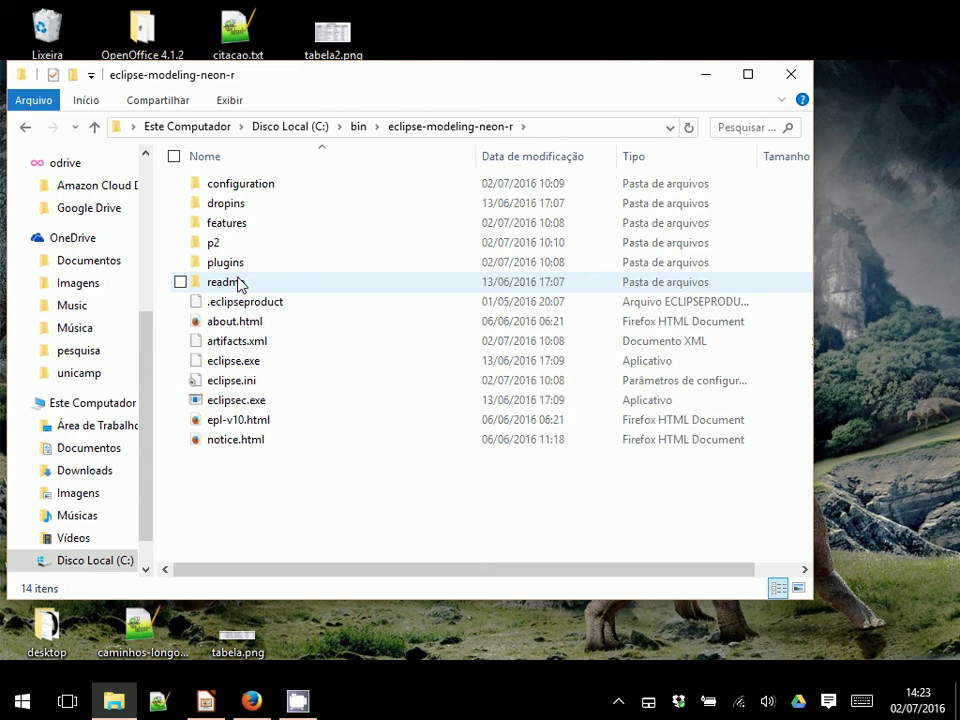
{"action": "left_click", "coordinate": [231, 367]}
{"action": "double_click", "coordinate": [231, 367]}
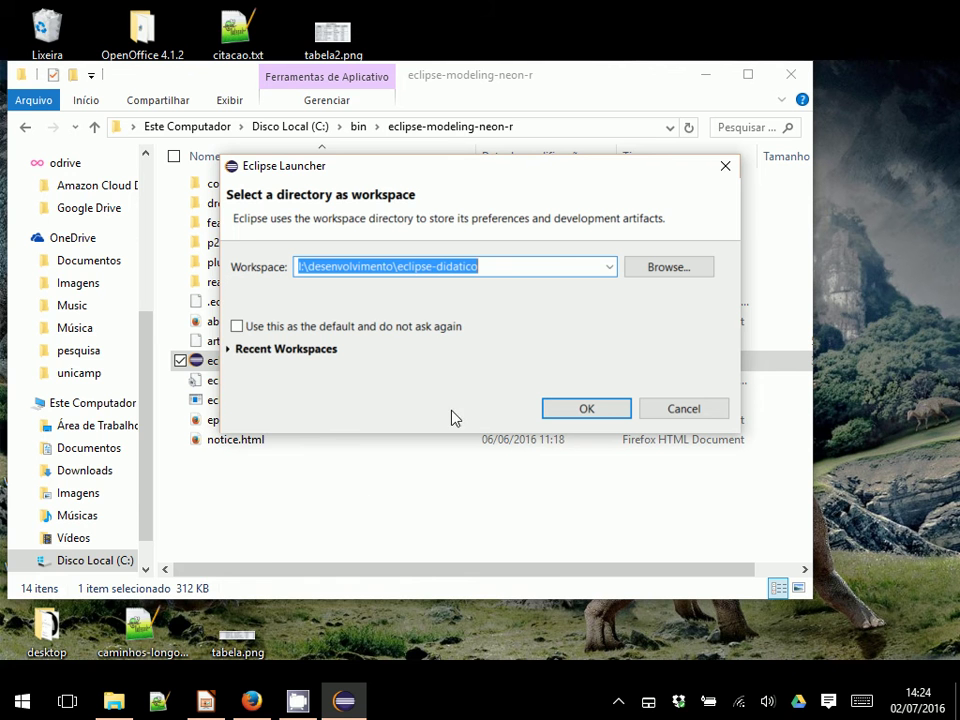
Switch to WD Drive Utilities and shift its window slightly across the desktop.
{"action": "left_click", "coordinate": [20, 701]}
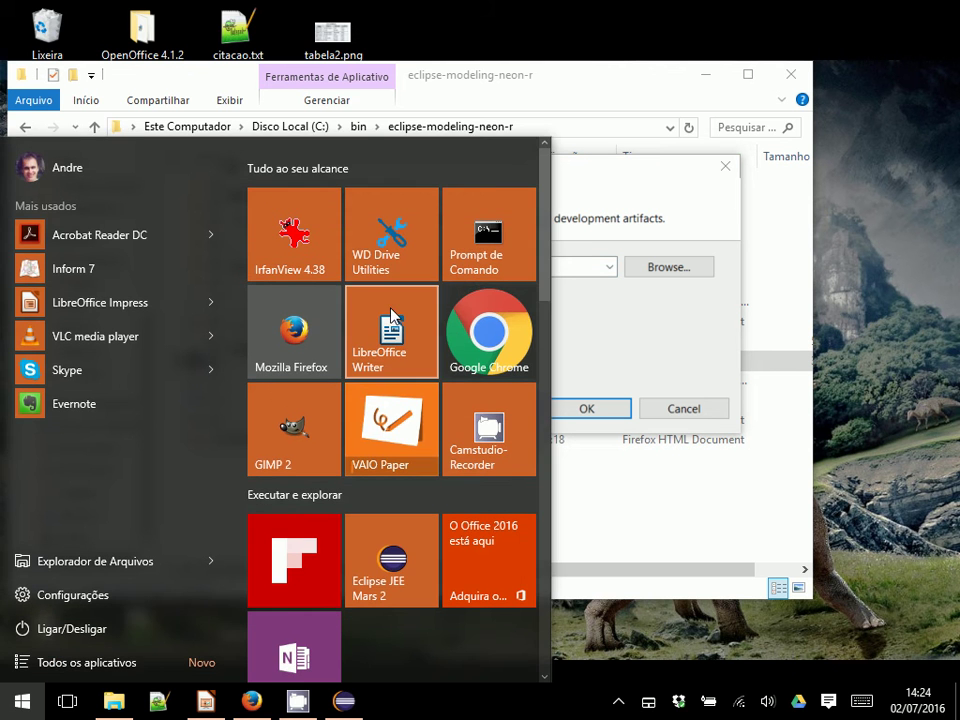
{"action": "key", "text": "Escape"}
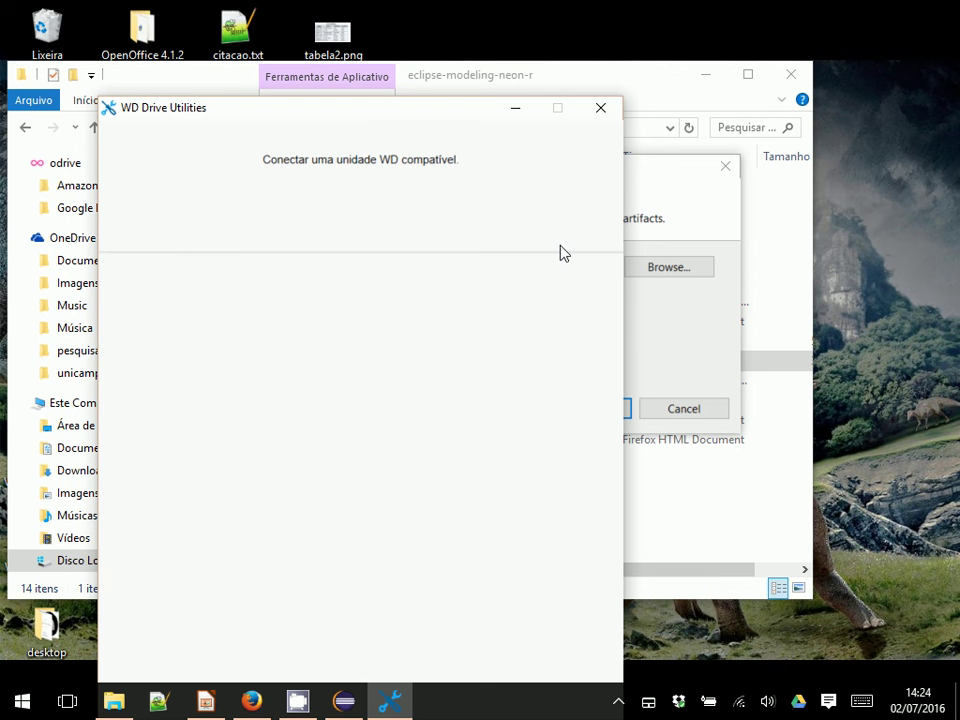
{"action": "left_click", "coordinate": [393, 700]}
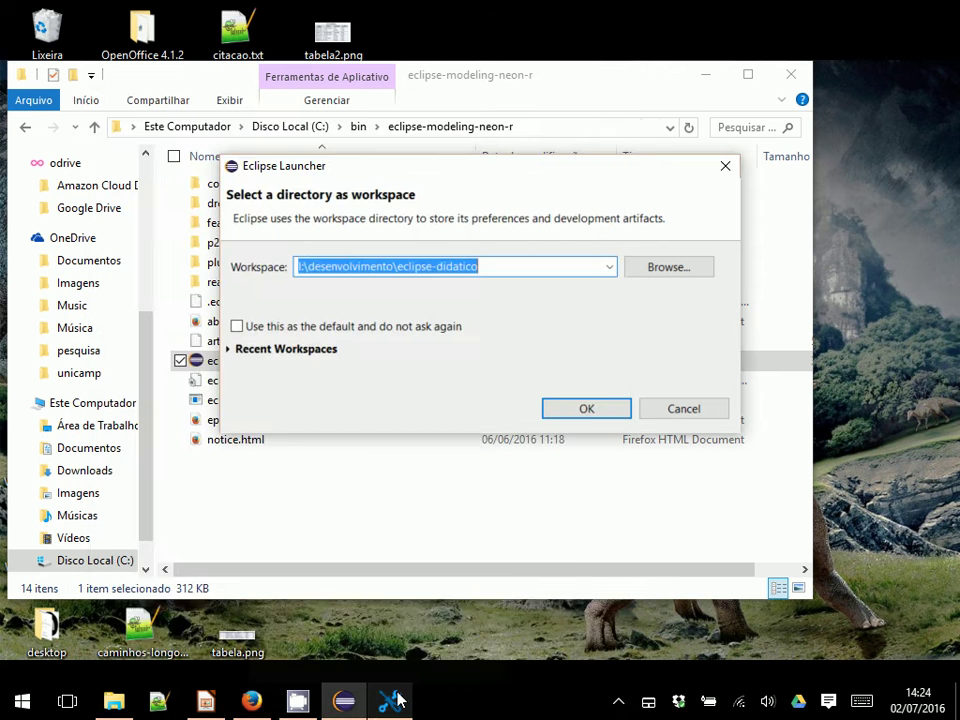
{"action": "left_click", "coordinate": [395, 700]}
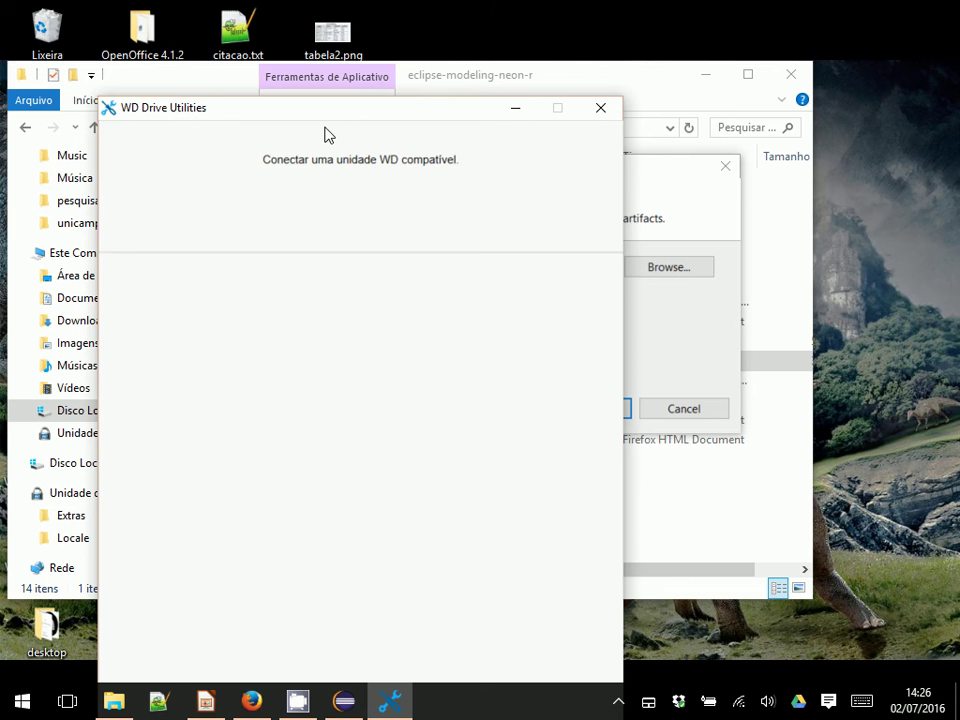
{"action": "left_click_drag", "start_coordinate": [335, 121], "coordinate": [415, 119]}
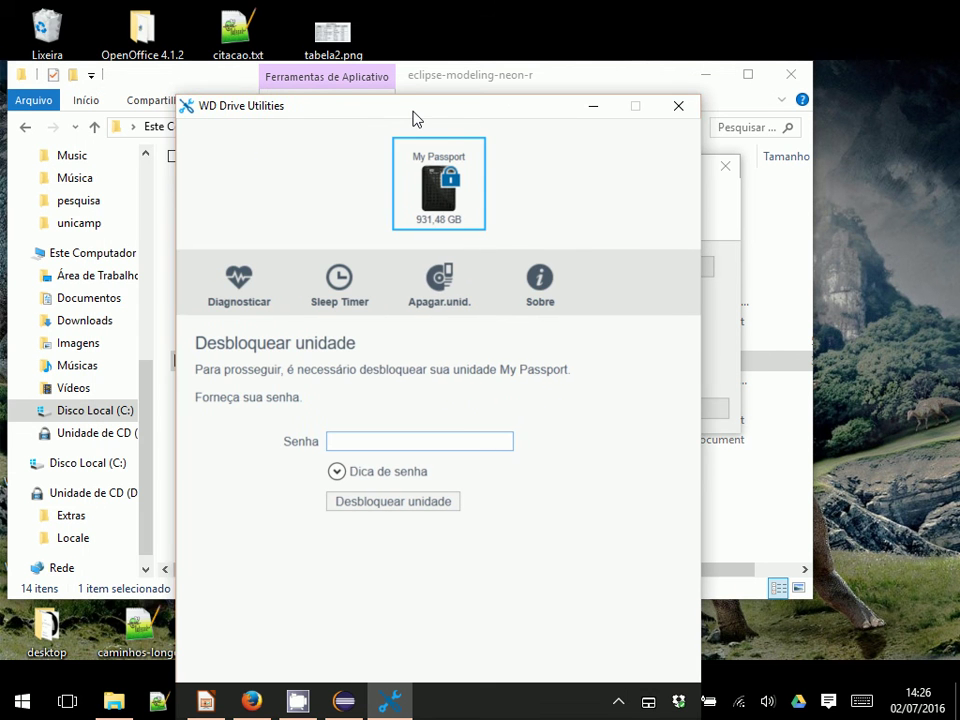
Unlock the My Passport drive by entering its password, and close WD Drive Utilities.
{"action": "type", "text": "********"}
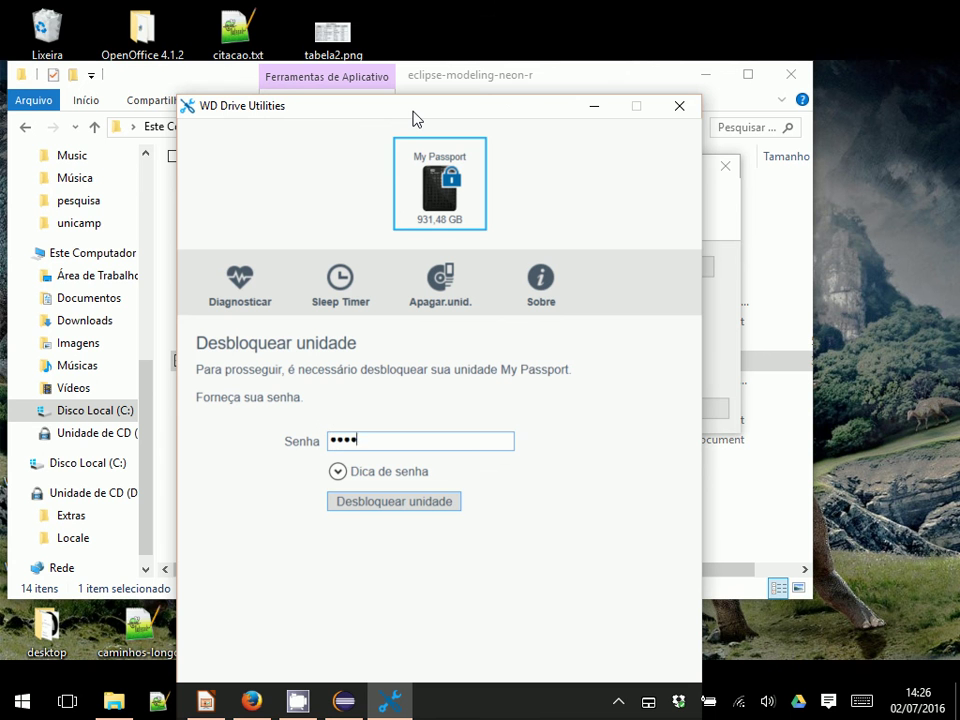
{"action": "type", "text": "****"}
{"action": "key", "text": "Return"}
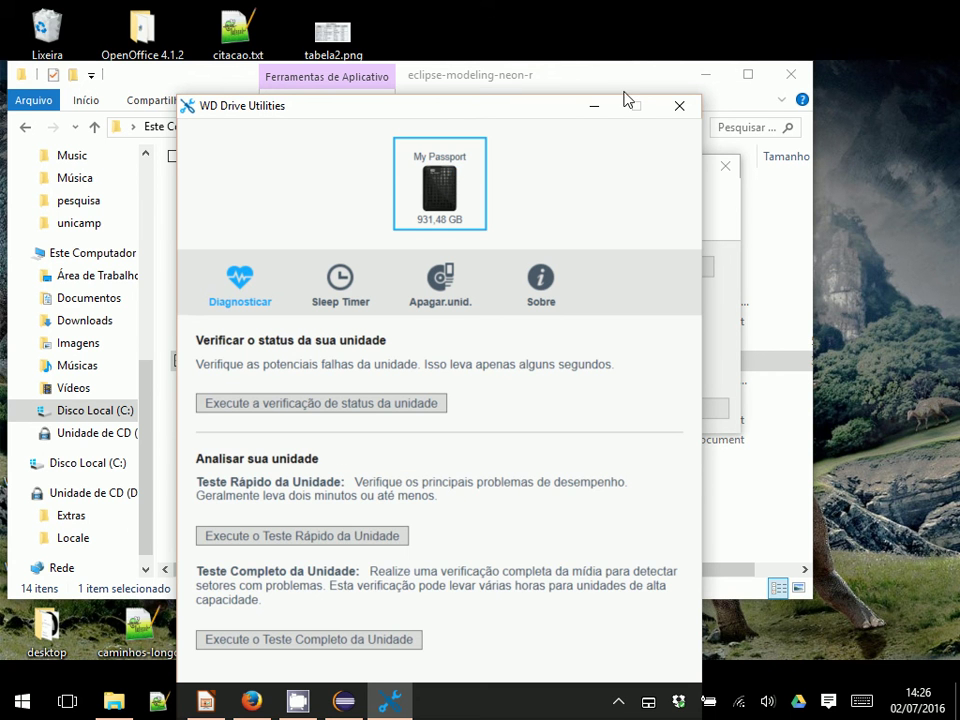
{"action": "left_click", "coordinate": [680, 108]}
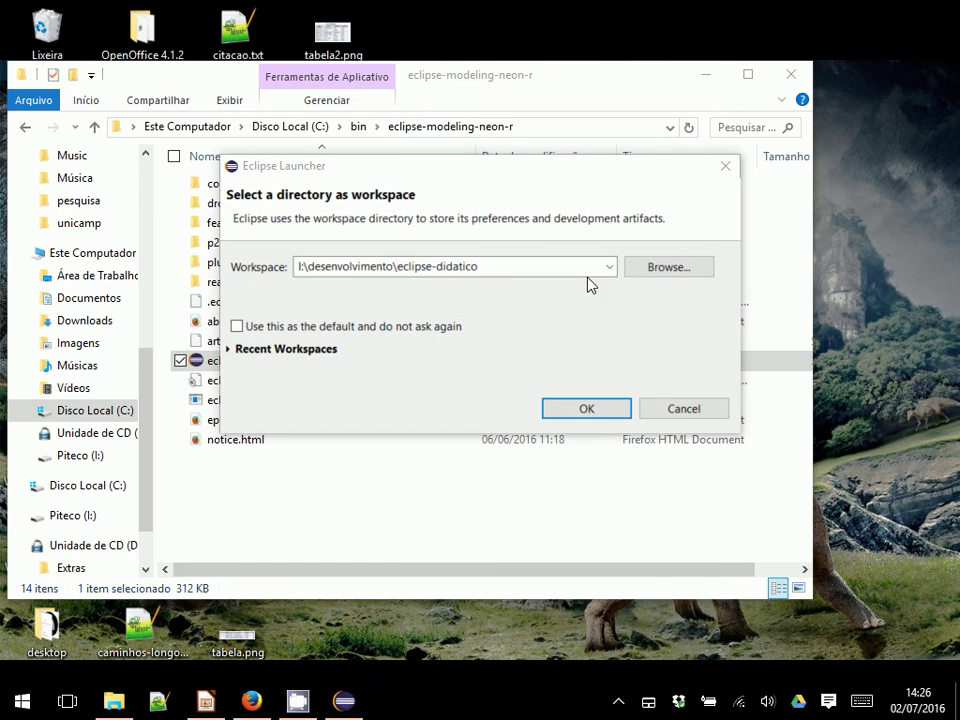
Choose the eclipse-app folder under desenvolvimento on drive I: as the Eclipse workspace directory.
{"action": "left_click", "coordinate": [609, 267]}
{"action": "left_click", "coordinate": [609, 267]}
{"action": "left_click", "coordinate": [650, 270]}
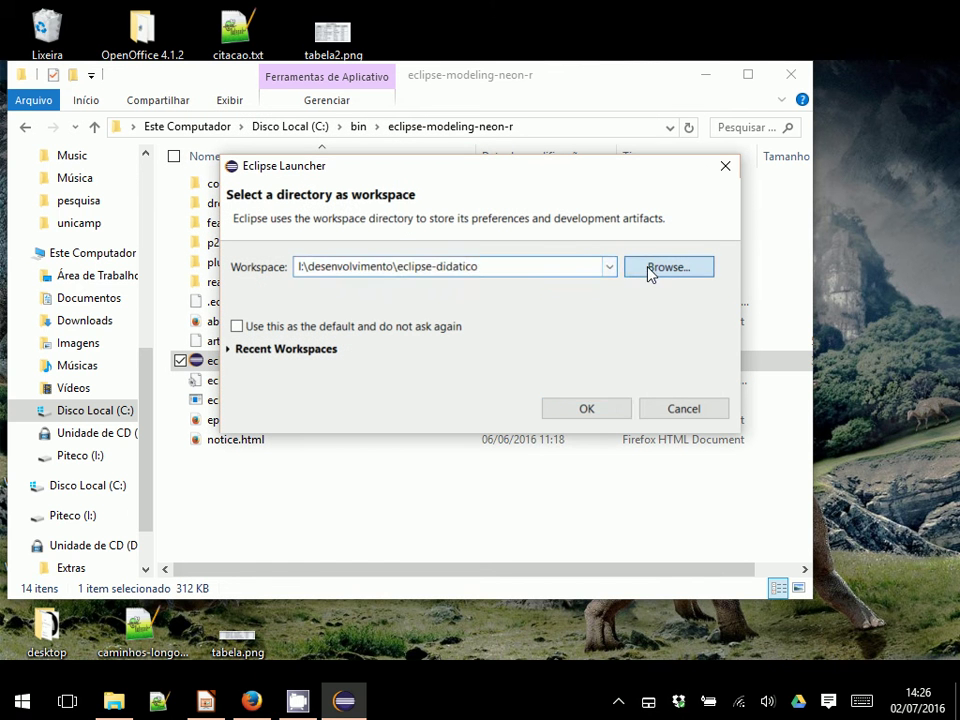
{"action": "left_click", "coordinate": [598, 388]}
{"action": "left_click", "coordinate": [598, 388]}
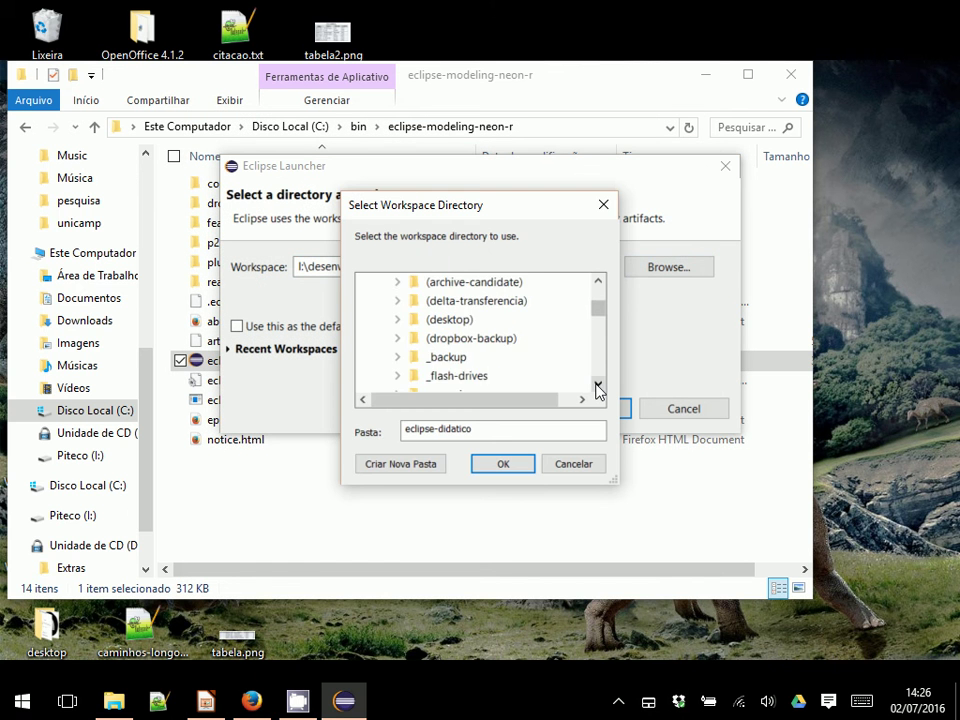
{"action": "left_click", "coordinate": [598, 388]}
{"action": "left_click", "coordinate": [598, 388]}
{"action": "left_click", "coordinate": [598, 388]}
{"action": "left_click", "coordinate": [598, 388]}
{"action": "left_click", "coordinate": [598, 388]}
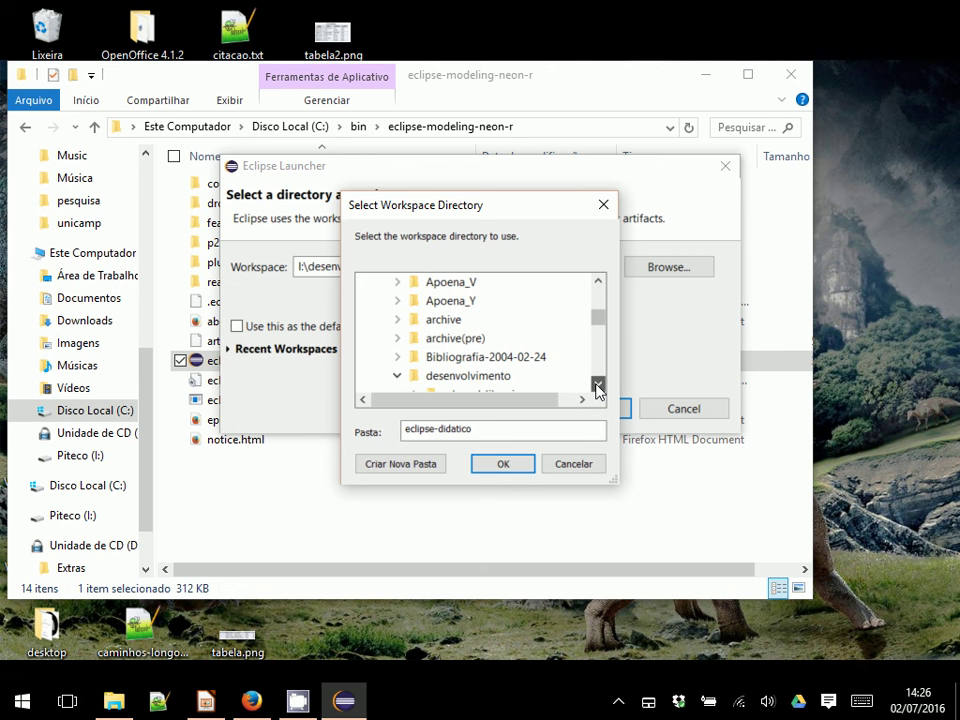
{"action": "left_click", "coordinate": [598, 388]}
{"action": "left_click", "coordinate": [598, 388]}
{"action": "left_click", "coordinate": [598, 388]}
{"action": "left_click", "coordinate": [598, 388]}
{"action": "left_click", "coordinate": [598, 388]}
{"action": "left_click", "coordinate": [598, 388]}
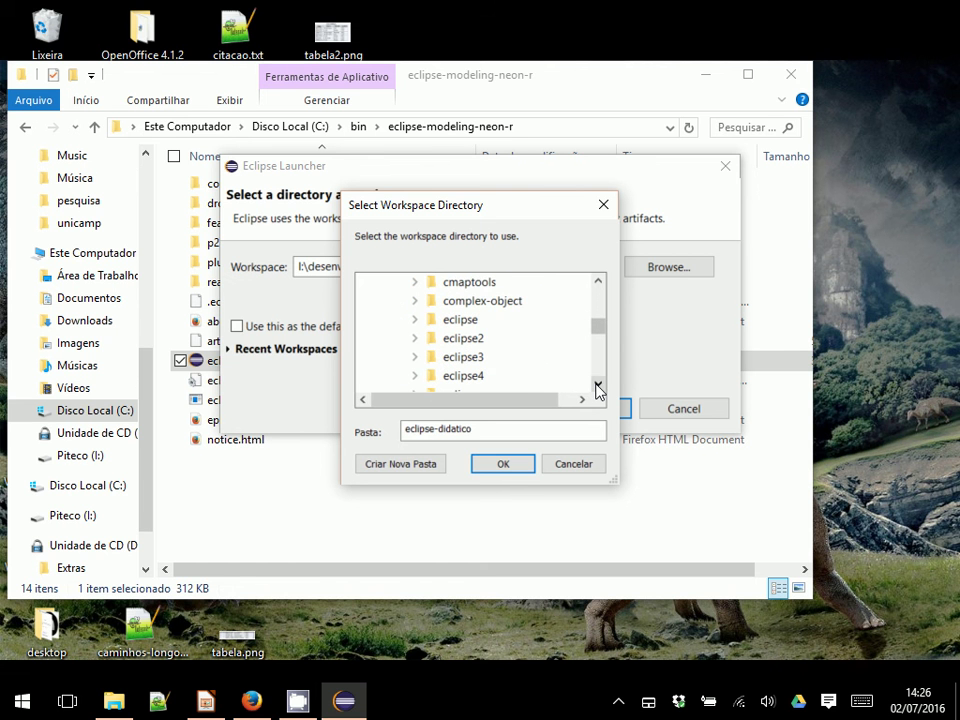
{"action": "left_click", "coordinate": [598, 388]}
{"action": "left_click", "coordinate": [598, 388]}
{"action": "left_click", "coordinate": [598, 388]}
{"action": "left_click", "coordinate": [598, 388]}
{"action": "left_click", "coordinate": [598, 388]}
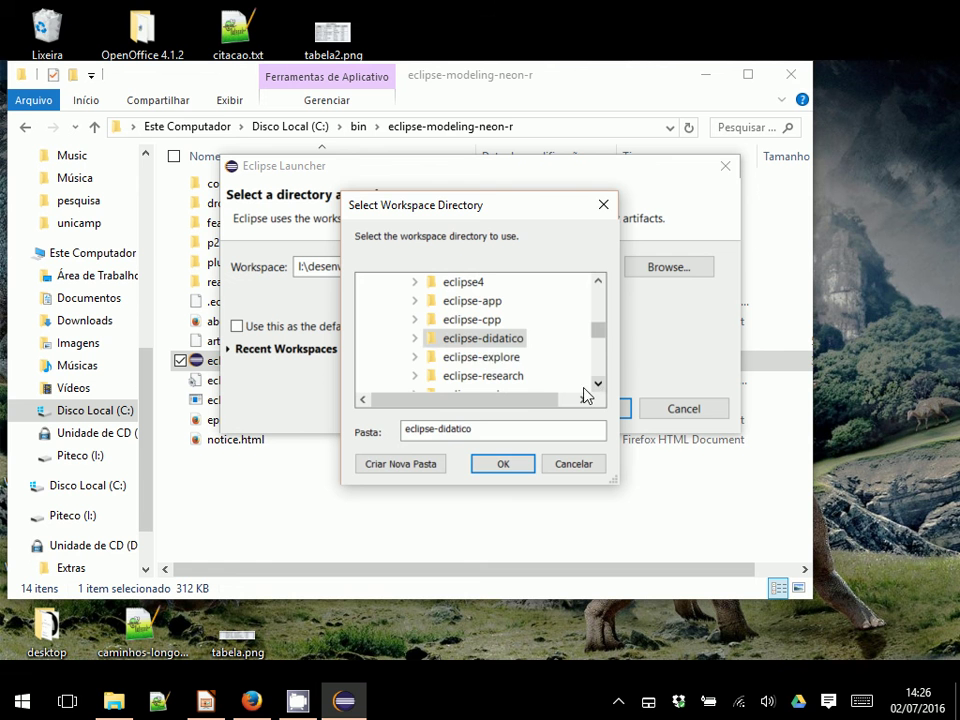
{"action": "double_click", "coordinate": [458, 301]}
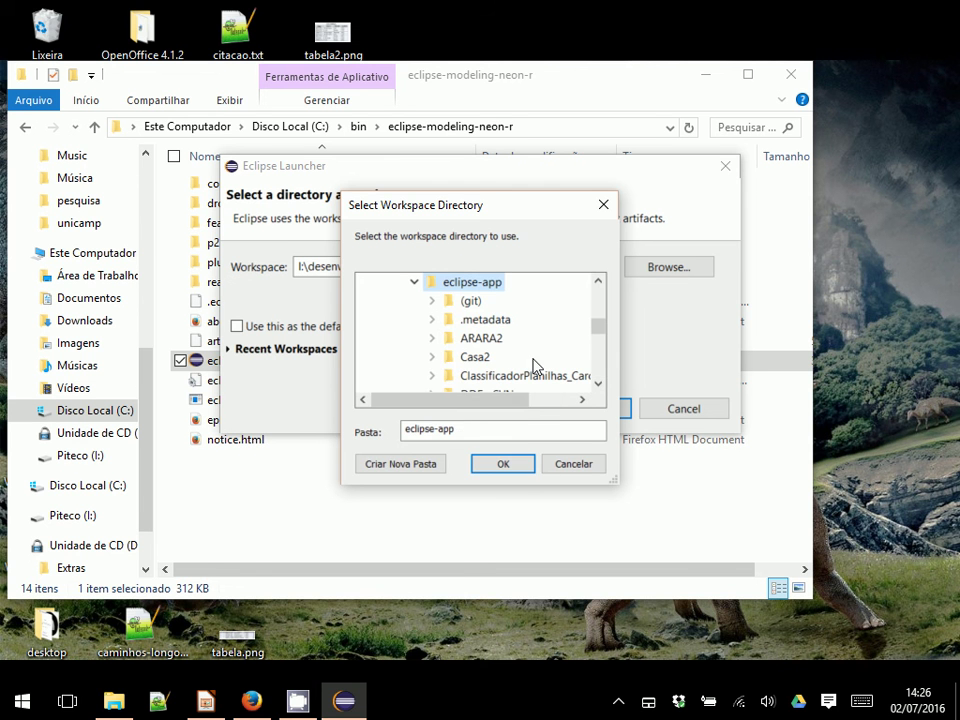
{"action": "left_click", "coordinate": [518, 466]}
Start Eclipse with the chosen workspace and accept updating it from the older version.
{"action": "left_click", "coordinate": [612, 416]}
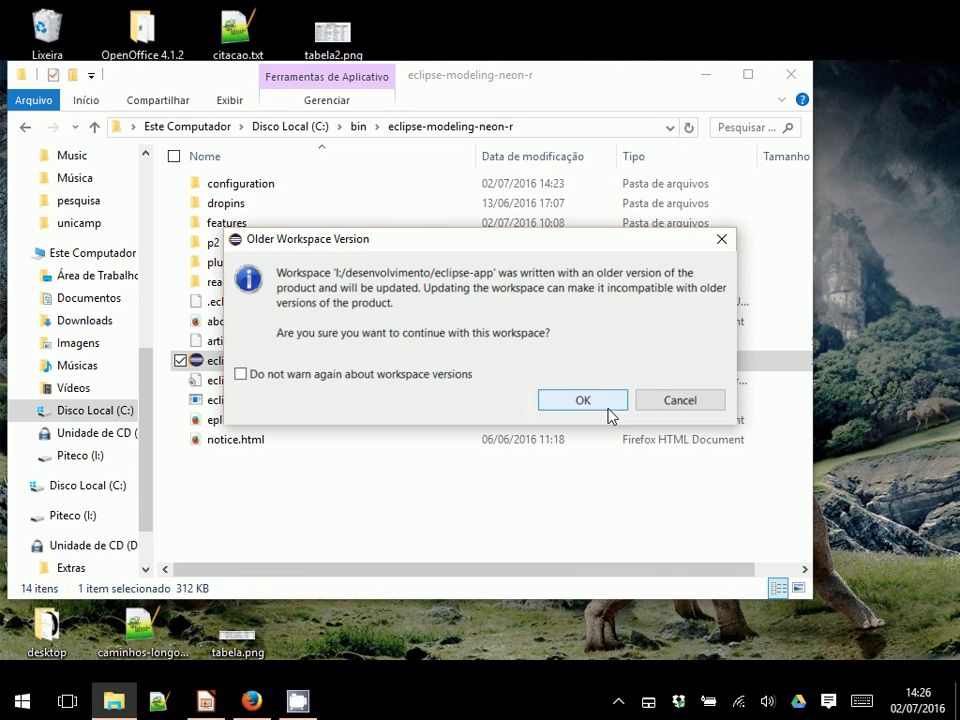
{"action": "left_click", "coordinate": [610, 412]}
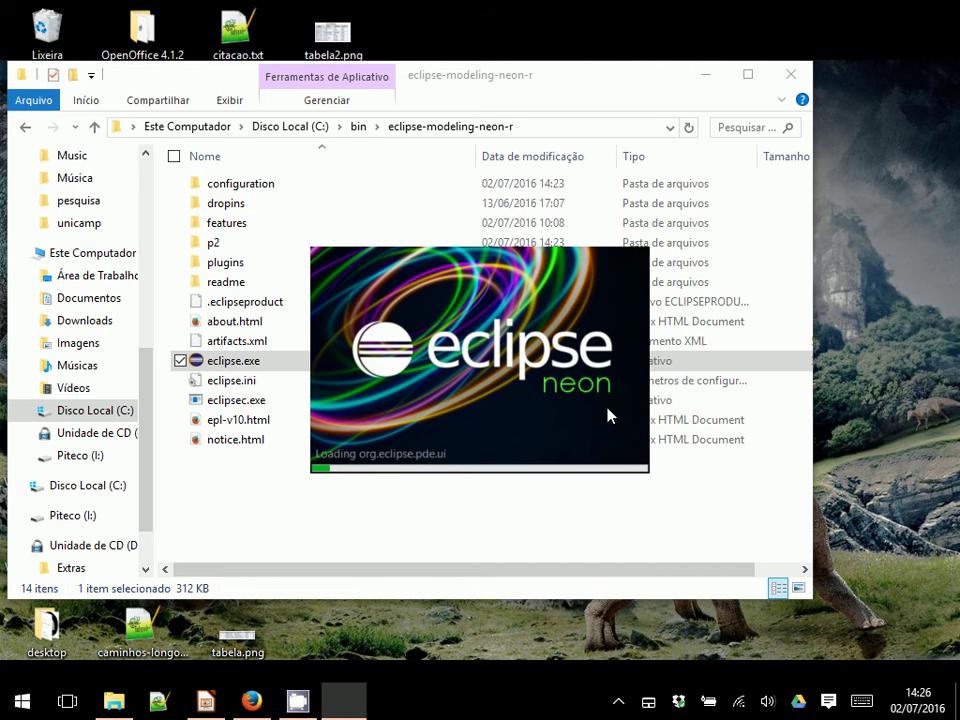
Minimize the File Explorer window and switch to the componentes-reuso-v01.odp presentation in LibreOffice Impress.
{"action": "left_click", "coordinate": [704, 76]}
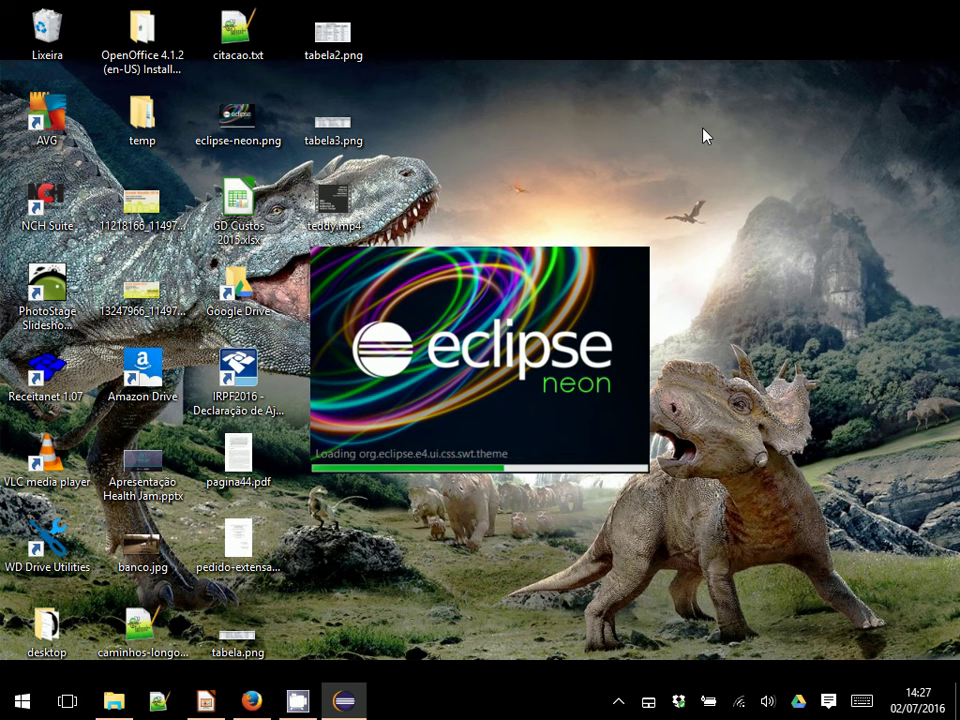
{"action": "left_click", "coordinate": [218, 706]}
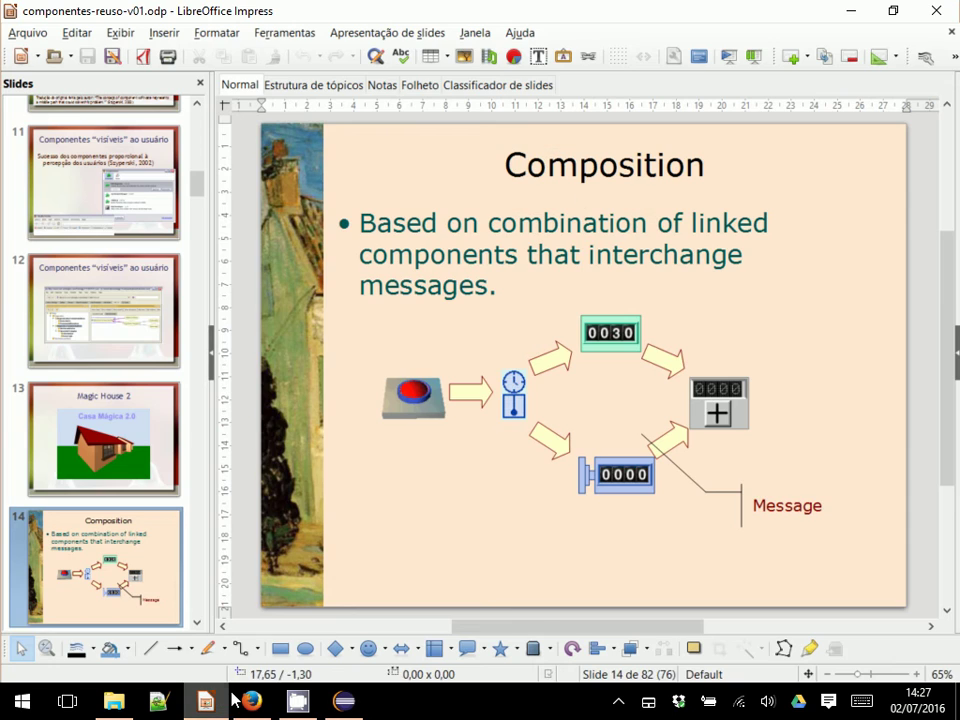
Start the slide show from the Composition slide and advance to the Composição slide about interlinked components.
{"action": "left_click", "coordinate": [757, 66]}
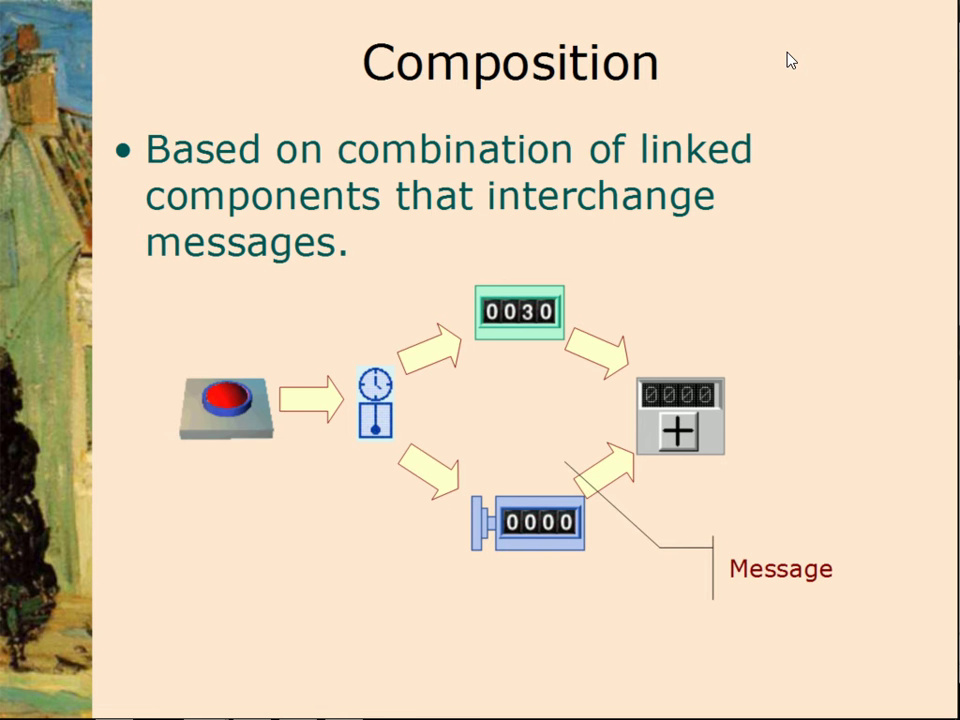
{"action": "left_click", "coordinate": [790, 60]}
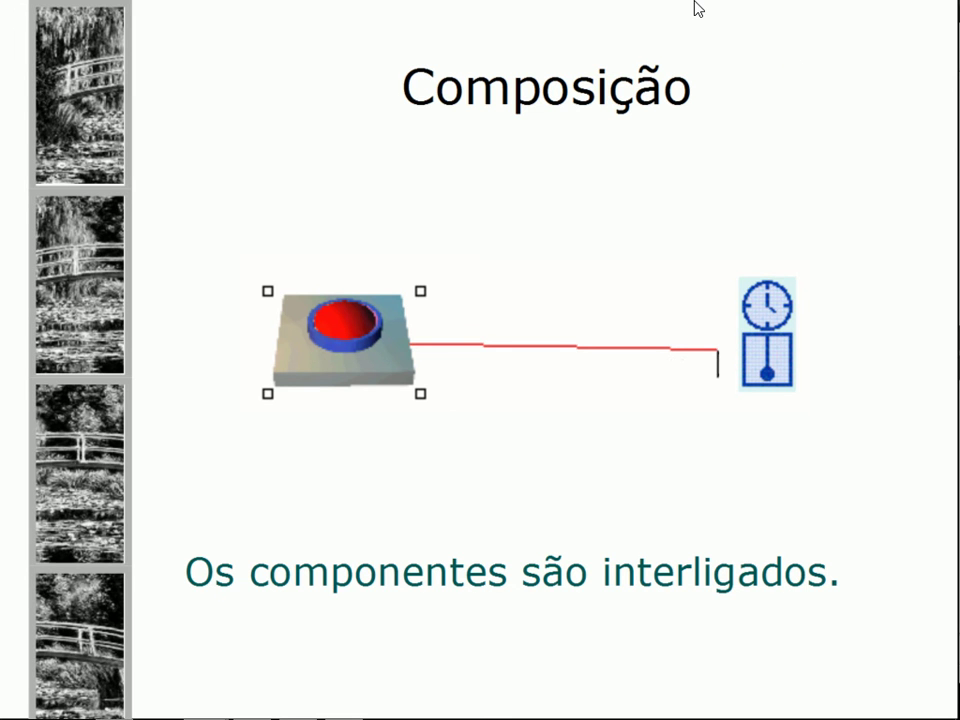
Switch to the eclipse-app workspace in Eclipse and send the auto-ignore derived resources operation to the background.
{"action": "key", "text": "alt+Tab"}
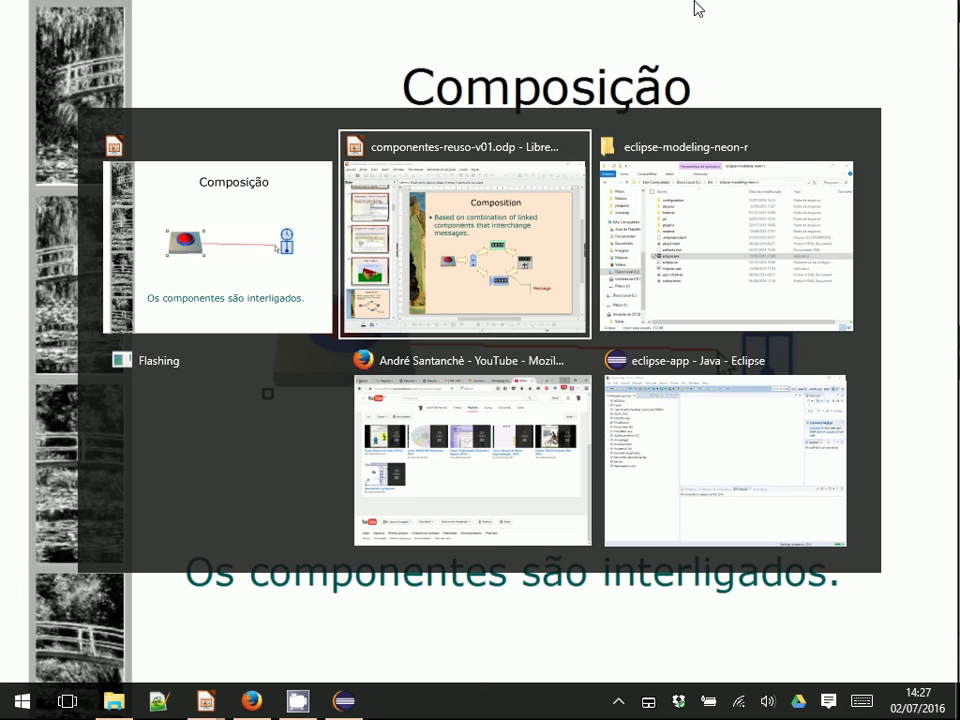
{"action": "key", "text": "Tab"}
{"action": "key", "text": "Tab"}
{"action": "key", "text": "Tab"}
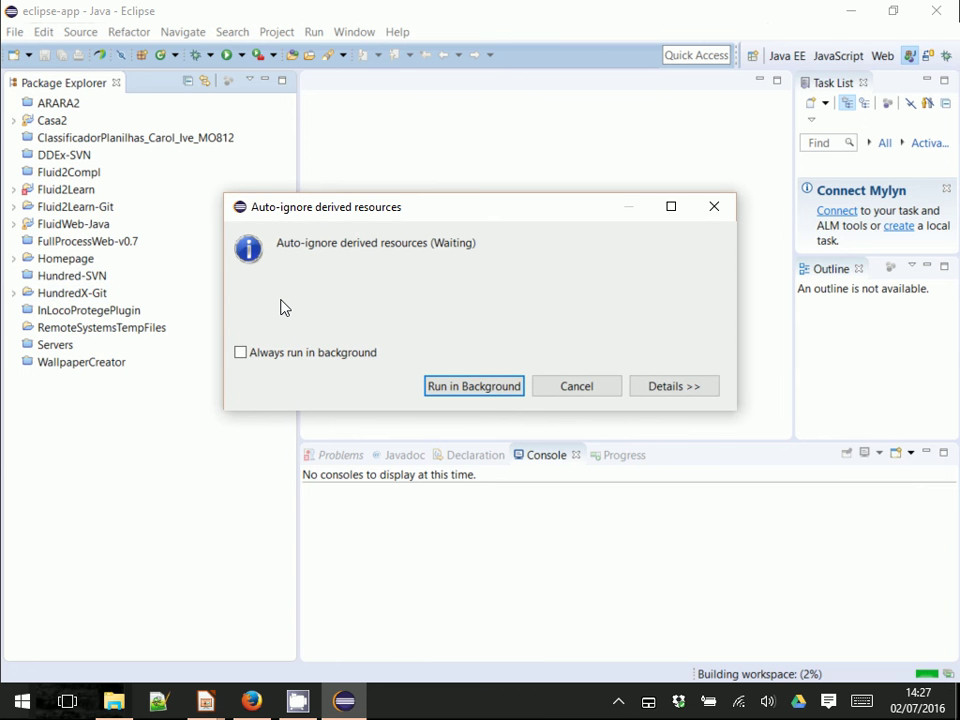
{"action": "left_click", "coordinate": [474, 386]}
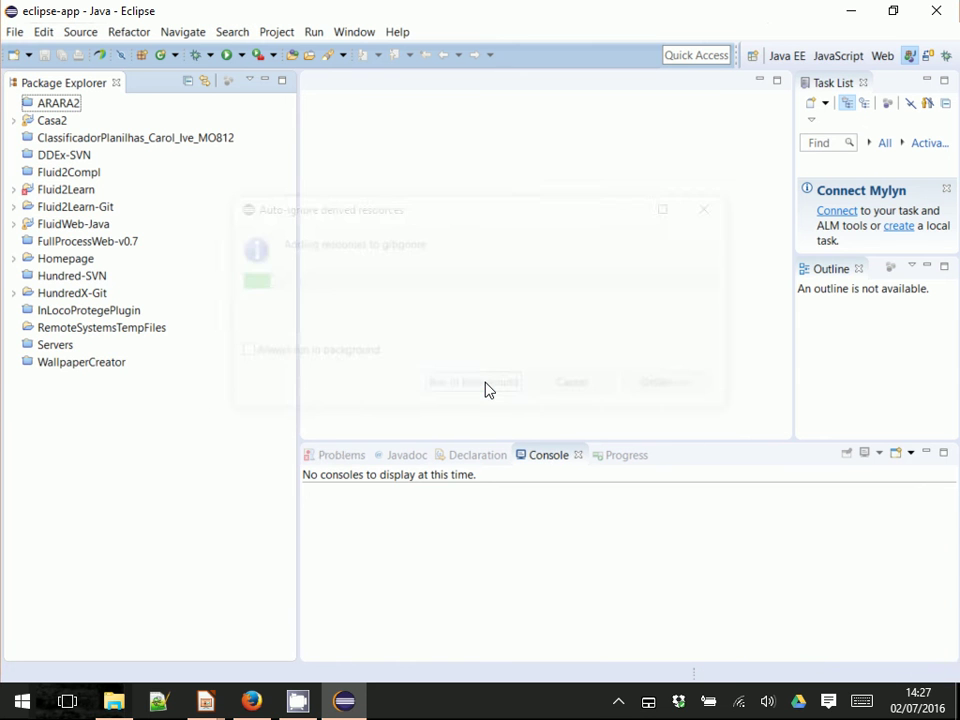
Expand the Casa2 project in the Package Explorer, select it and run it.
{"action": "left_click", "coordinate": [14, 121]}
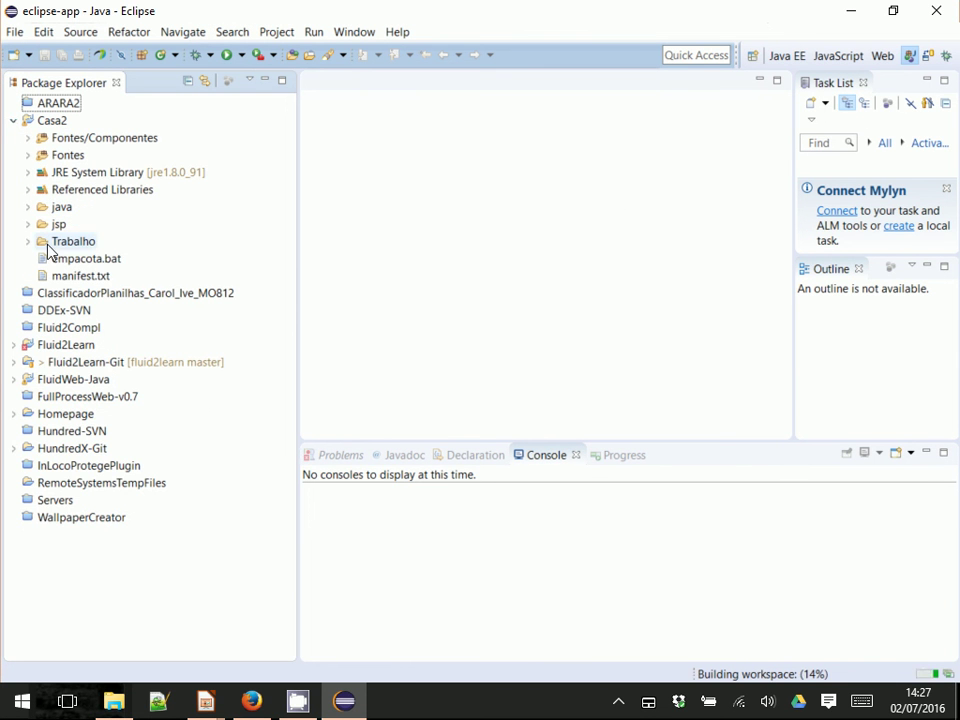
{"action": "left_click", "coordinate": [44, 122]}
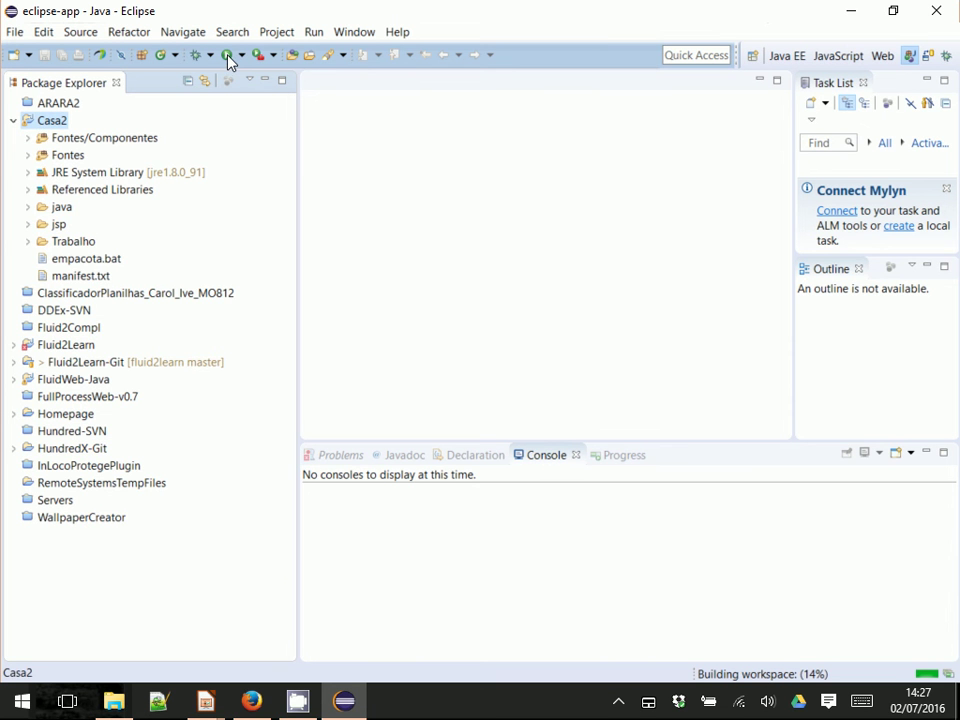
{"action": "key", "text": "shift+F10"}
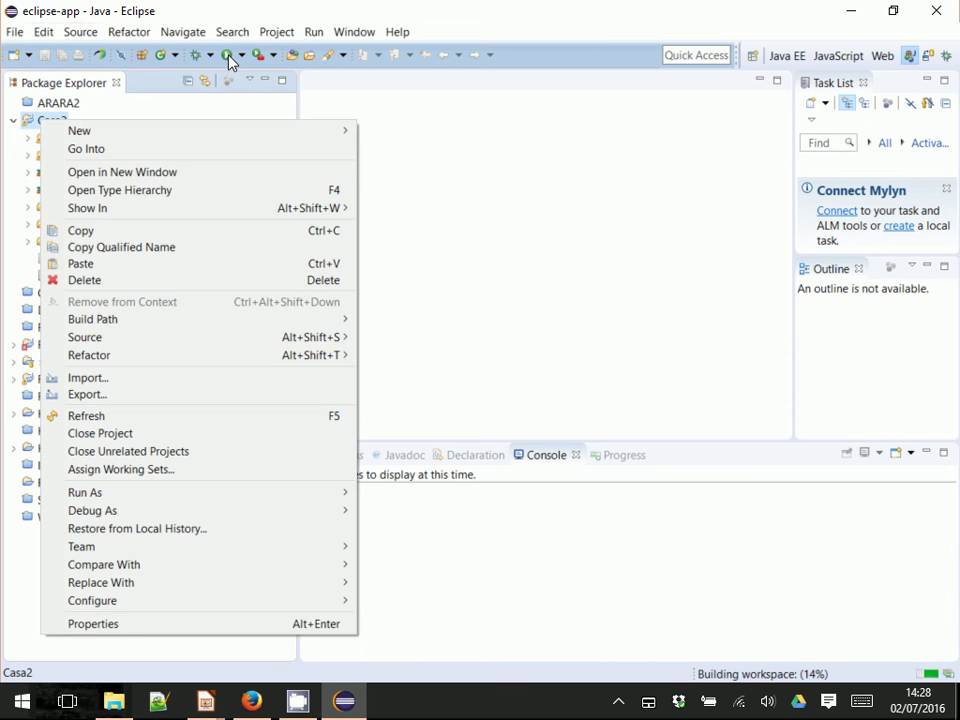
{"action": "key", "text": "Escape"}
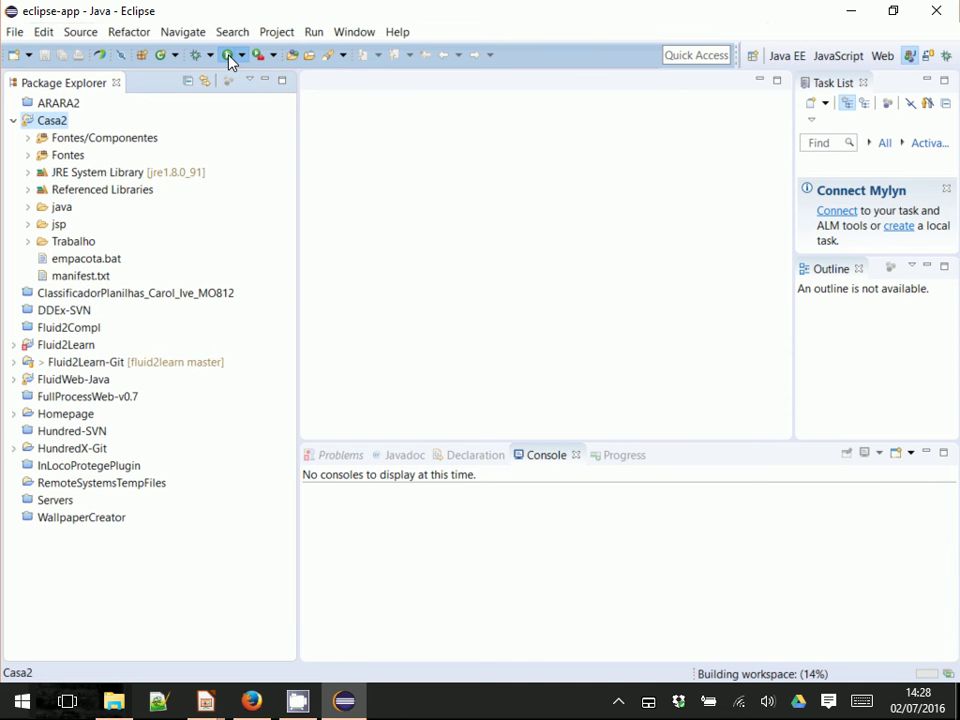
{"action": "left_click", "coordinate": [228, 55]}
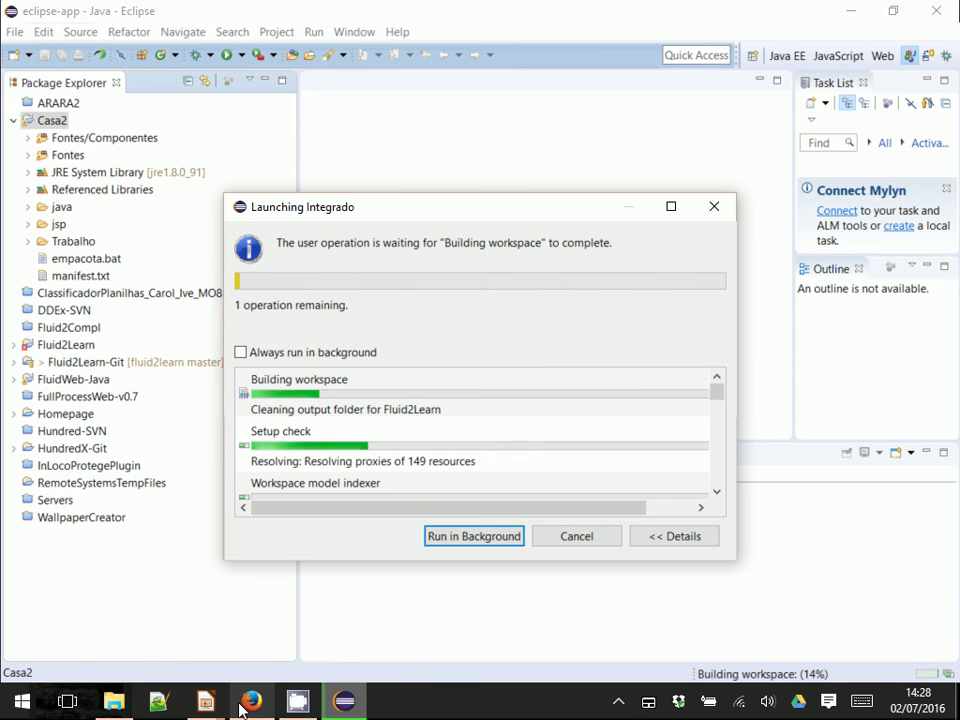
Return to the running slide show and advance through the Composição slides to Componentes x Composição.
{"action": "mouse_move", "coordinate": [207, 703]}
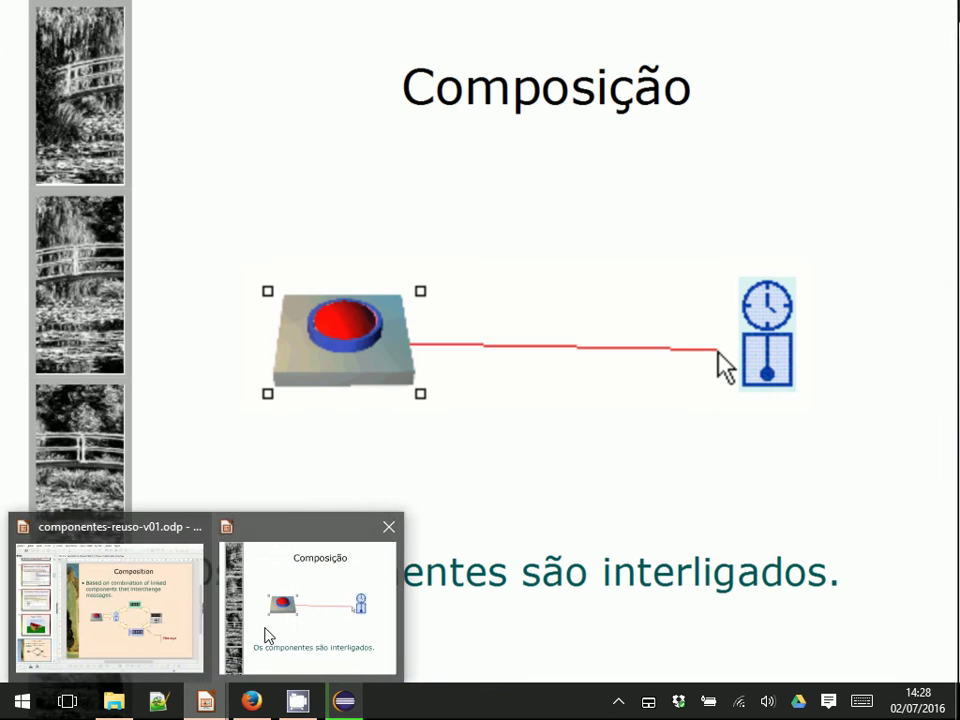
{"action": "left_click", "coordinate": [268, 634]}
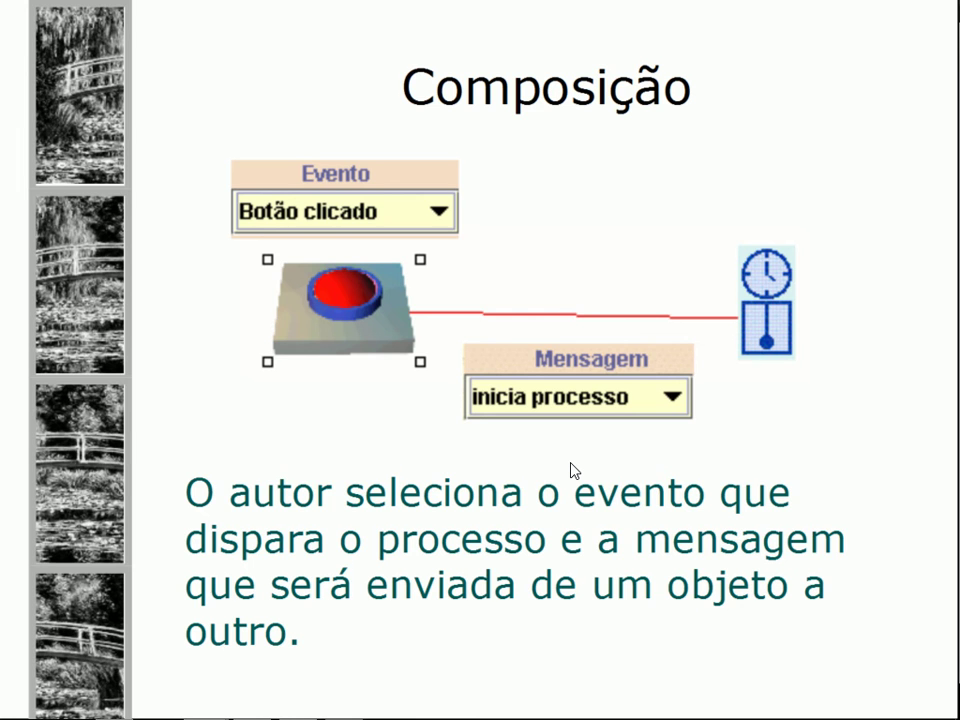
{"action": "key", "text": "Right"}
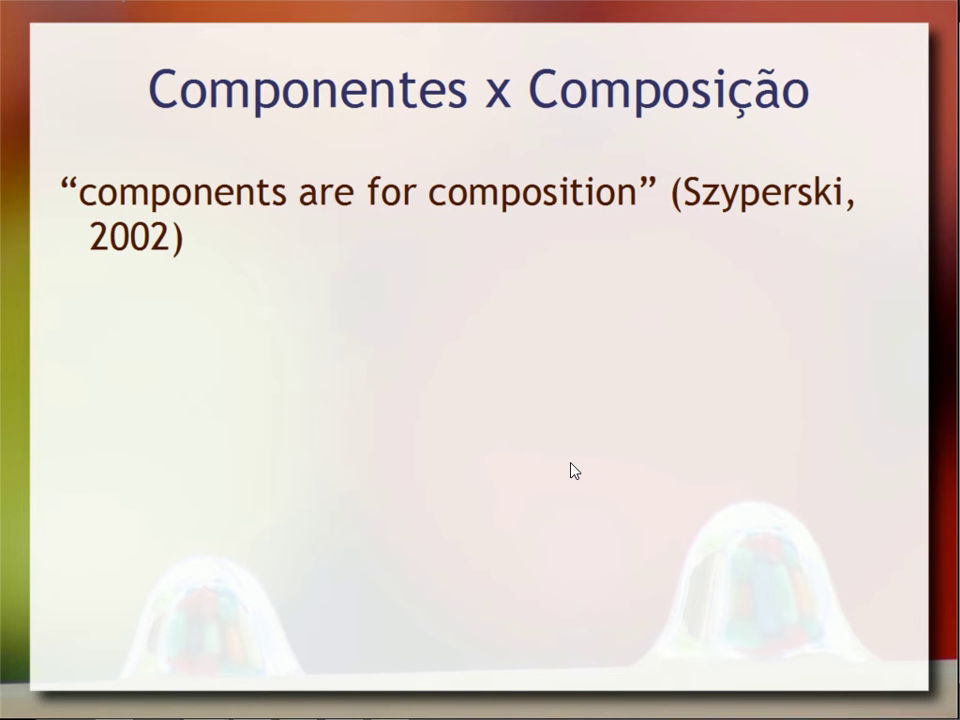
Leave the slide show for the launched Casa Mágica 2.0 window and open the Qualificação project.
{"action": "key", "text": "alt+Tab"}
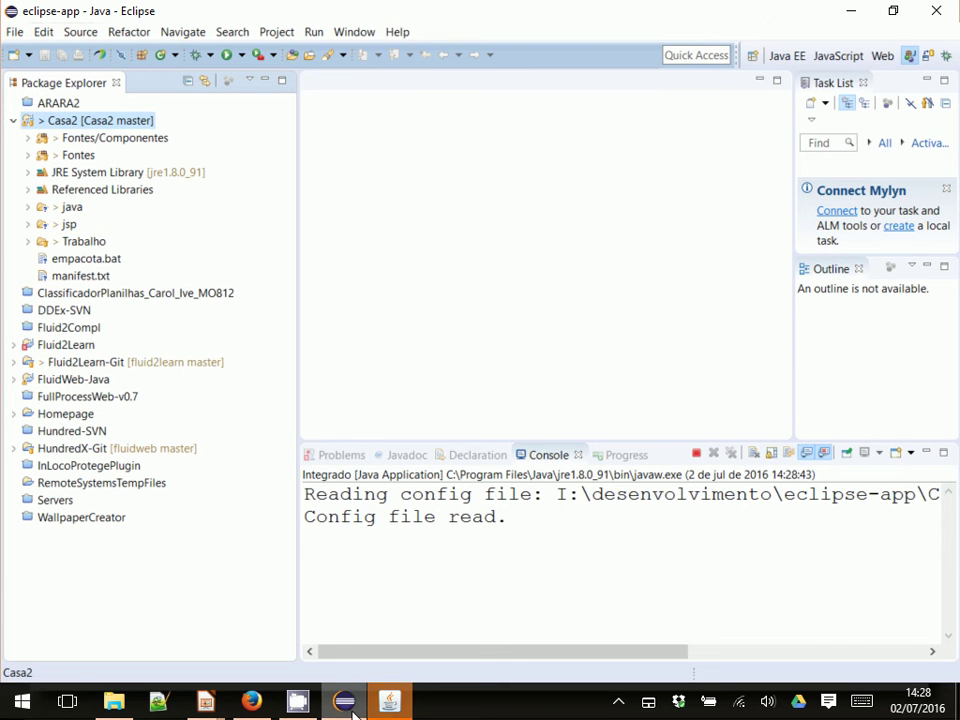
{"action": "left_click", "coordinate": [389, 703]}
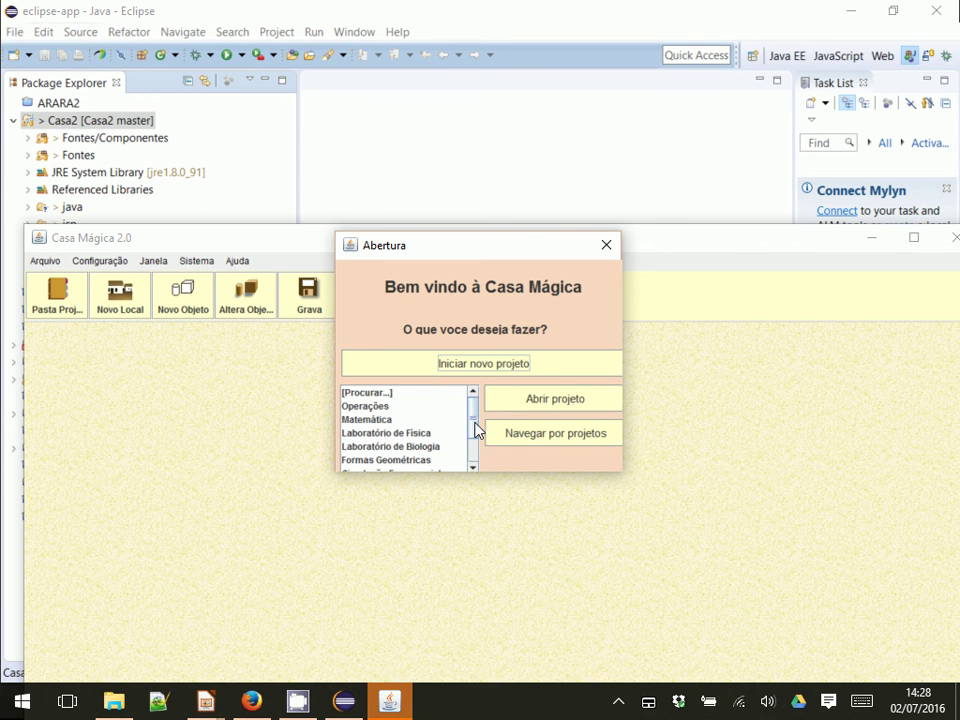
{"action": "left_click_drag", "start_coordinate": [476, 430], "coordinate": [474, 465]}
{"action": "left_click", "coordinate": [356, 467]}
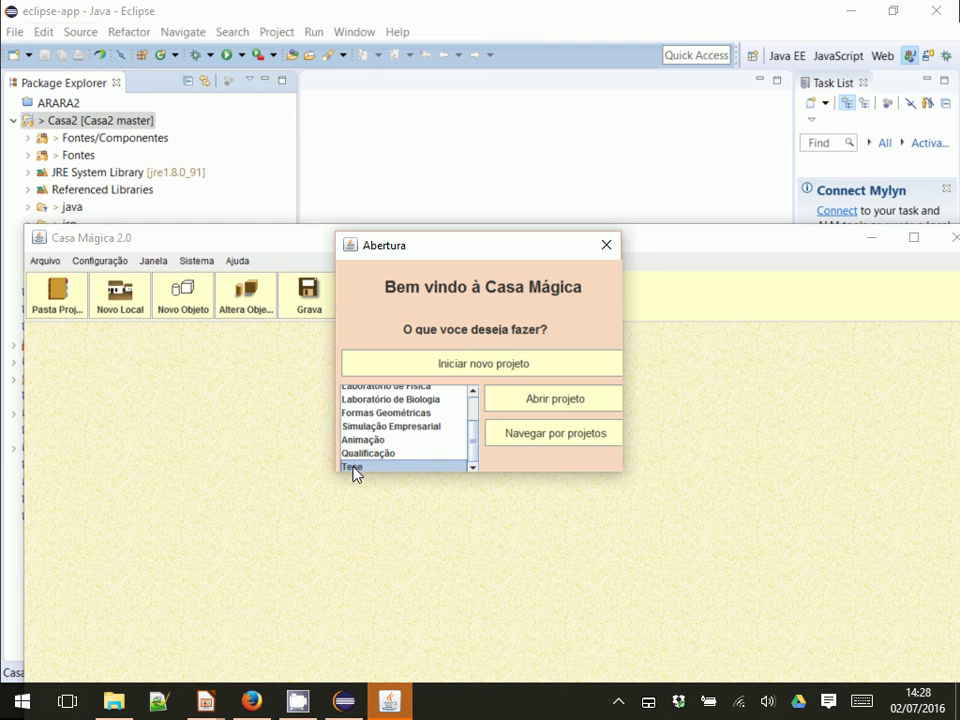
{"action": "left_click", "coordinate": [437, 453]}
{"action": "left_click", "coordinate": [533, 400]}
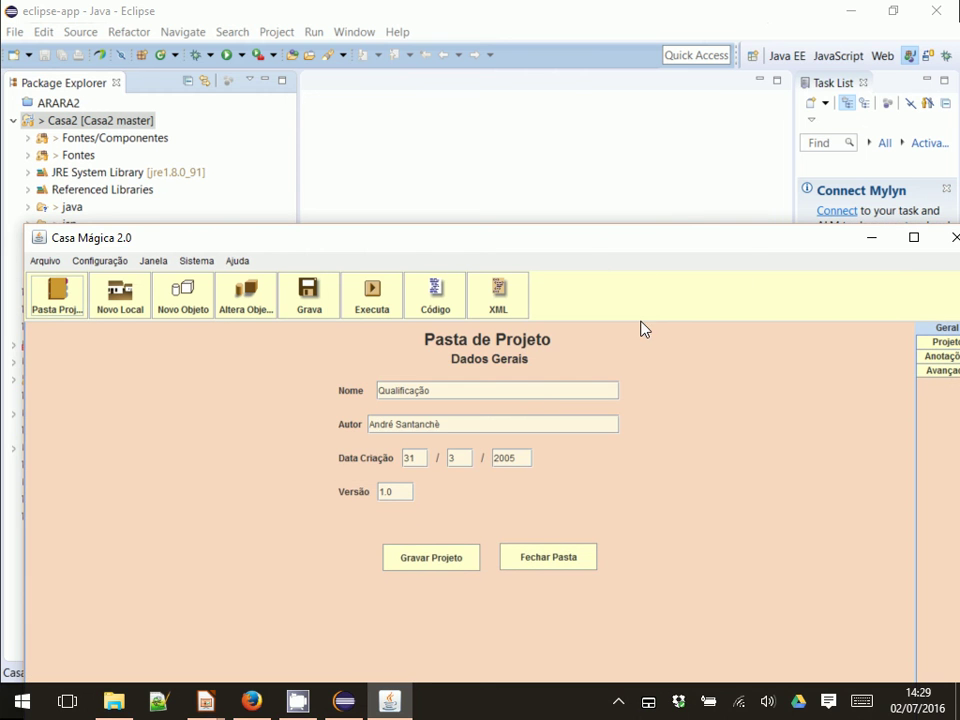
Maximize Casa Mágica, check the project map of Qualificação, and exit the program.
{"action": "double_click", "coordinate": [749, 242]}
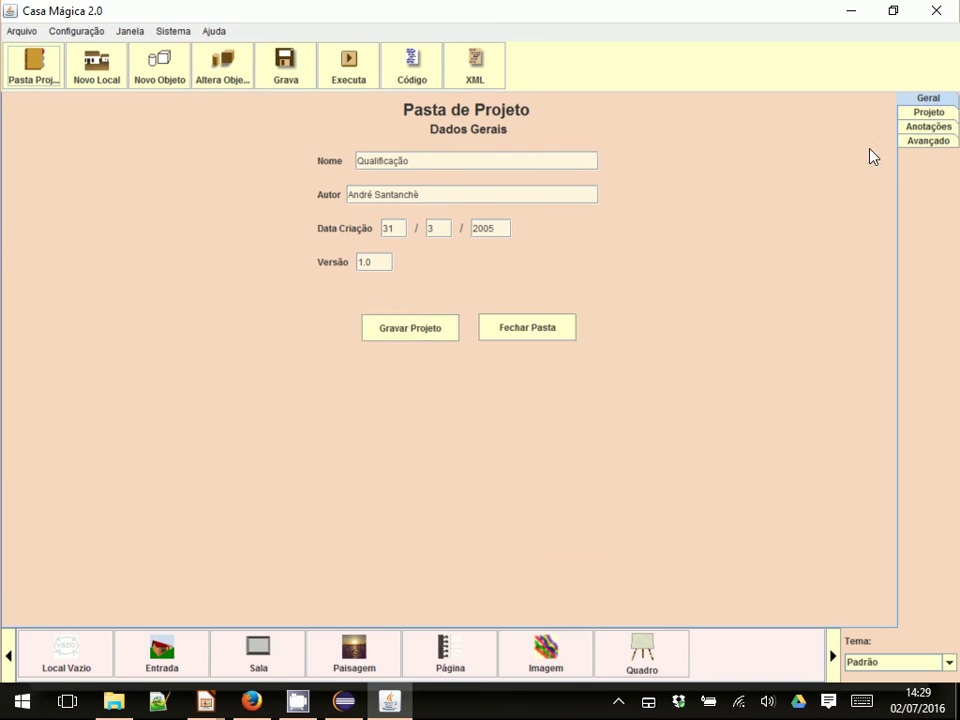
{"action": "left_click", "coordinate": [912, 112]}
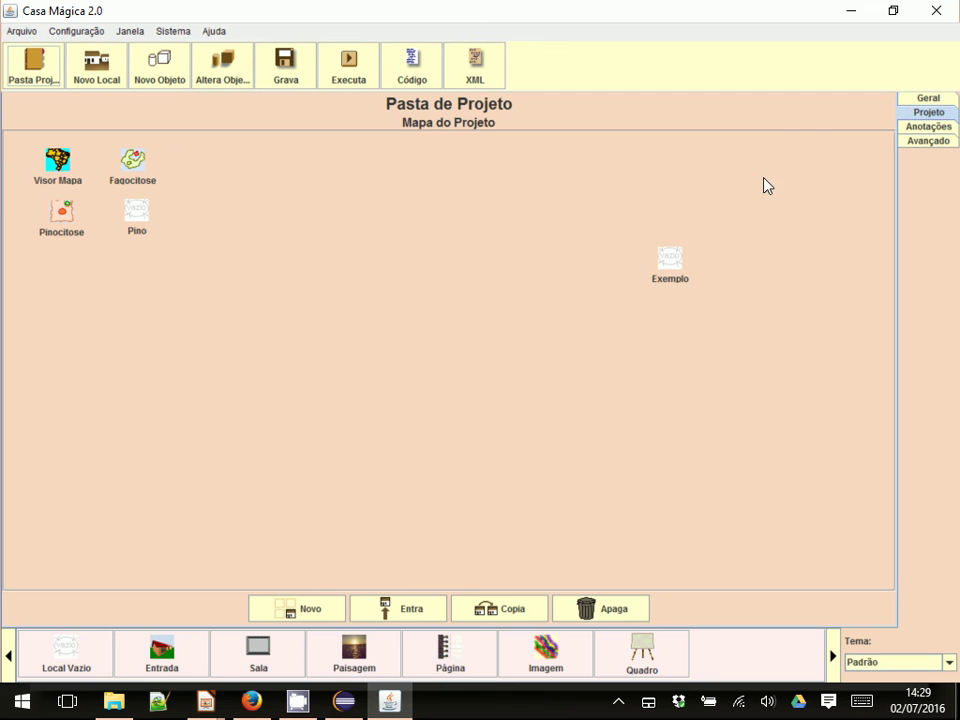
{"action": "left_click", "coordinate": [926, 99]}
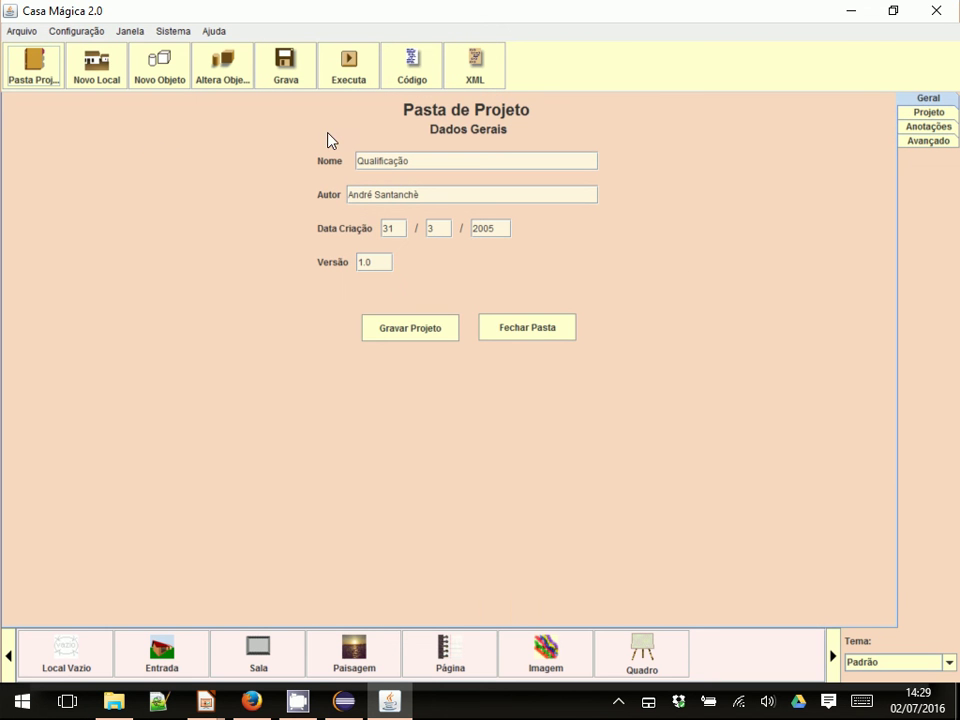
{"action": "left_click", "coordinate": [26, 31]}
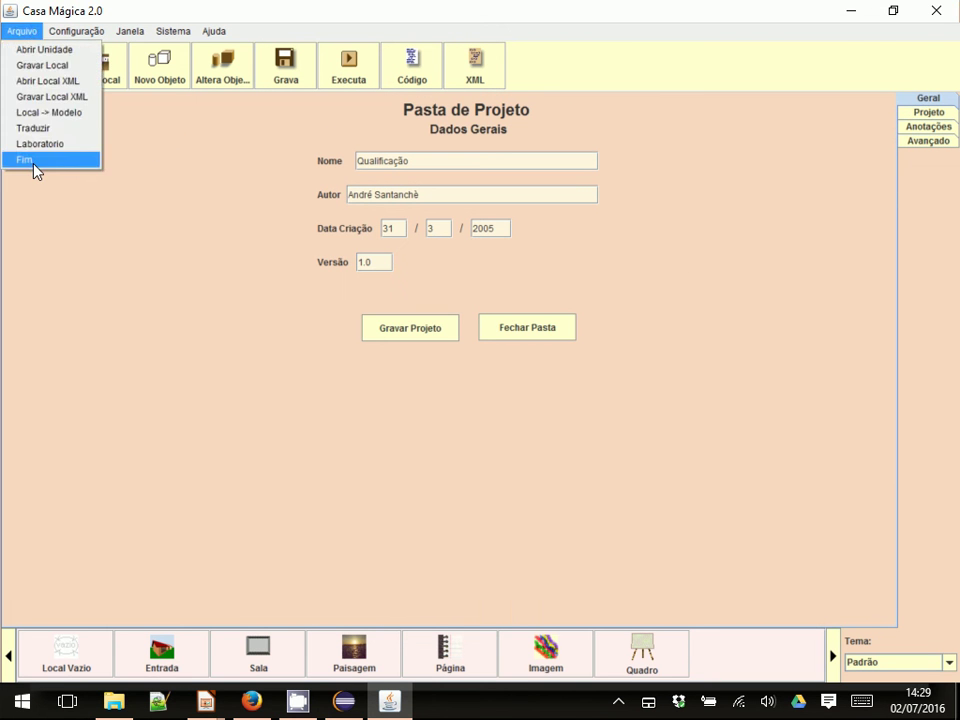
{"action": "left_click", "coordinate": [34, 163]}
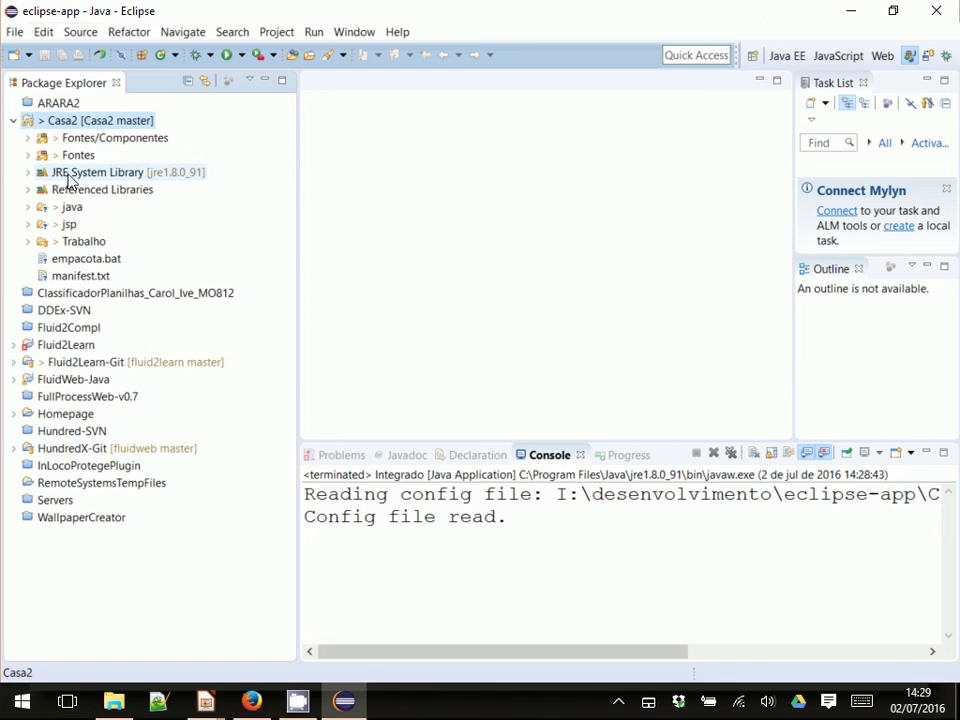
Run the Casa2 project again from Eclipse and open the Tese project in Casa Mágica.
{"action": "left_click", "coordinate": [226, 57]}
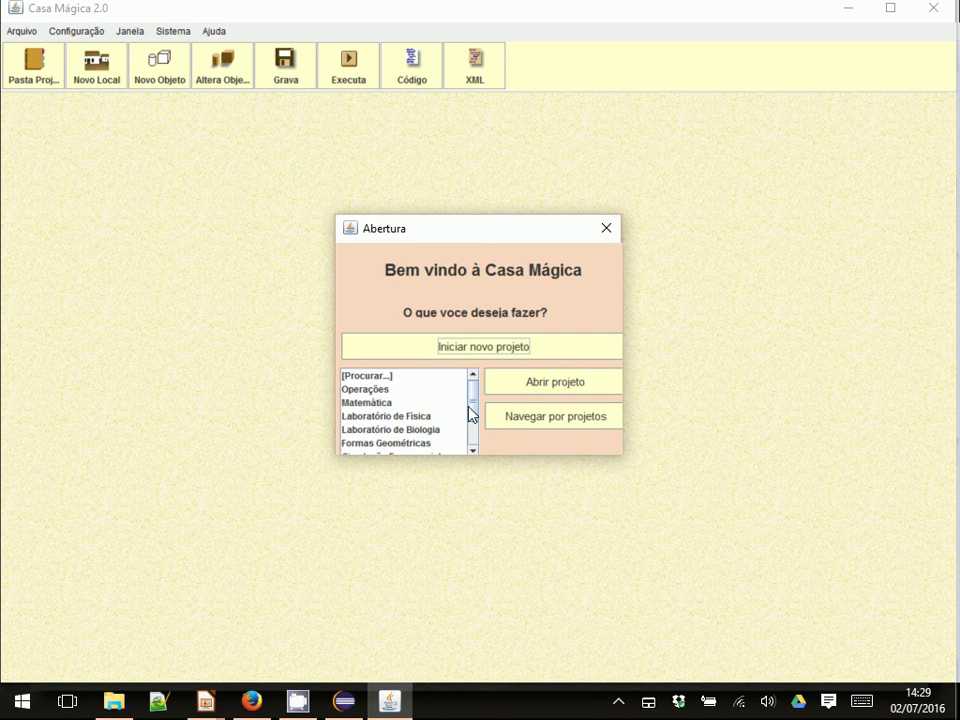
{"action": "scroll", "coordinate": [474, 420], "scroll_direction": "down", "scroll_amount": 2}
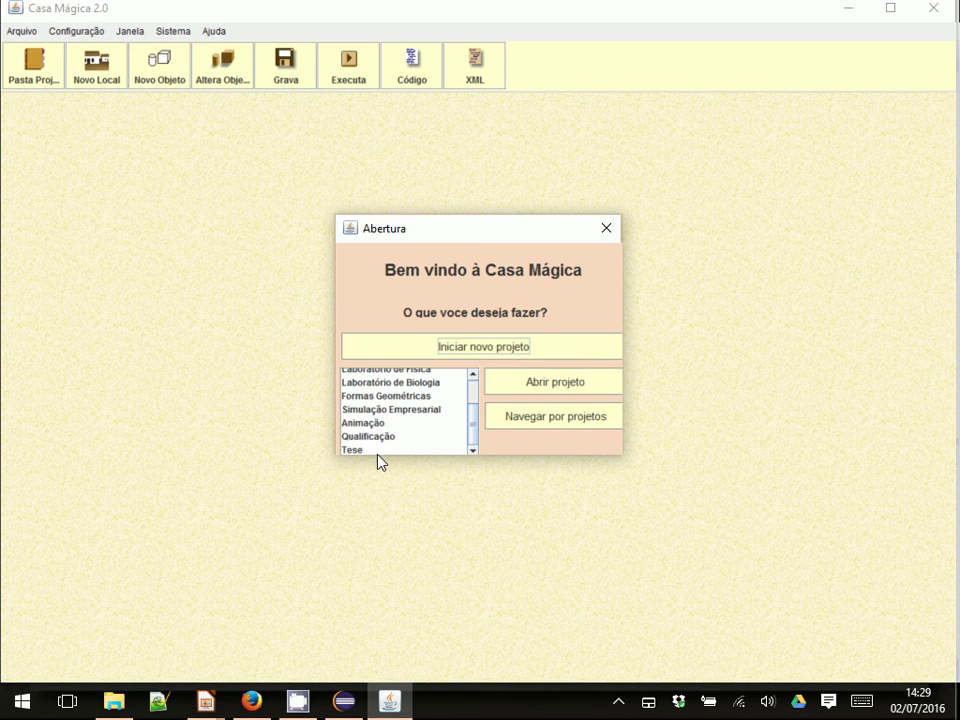
{"action": "left_click", "coordinate": [378, 451]}
{"action": "left_click", "coordinate": [533, 388]}
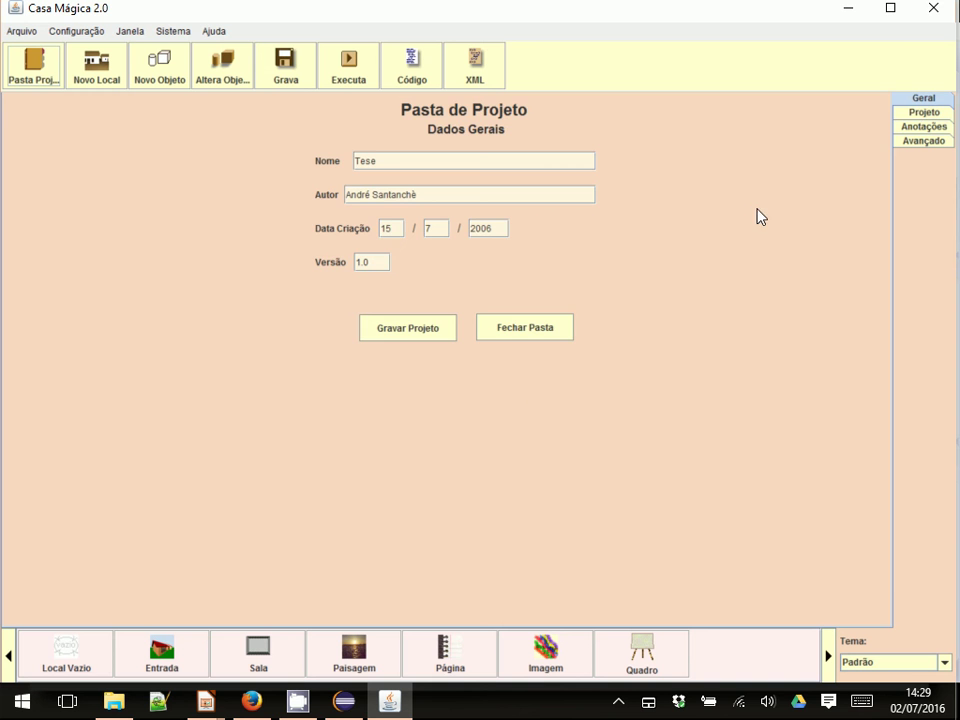
Create a new Local Vazio unit named Teste5 in the Tese project map.
{"action": "left_click", "coordinate": [920, 113]}
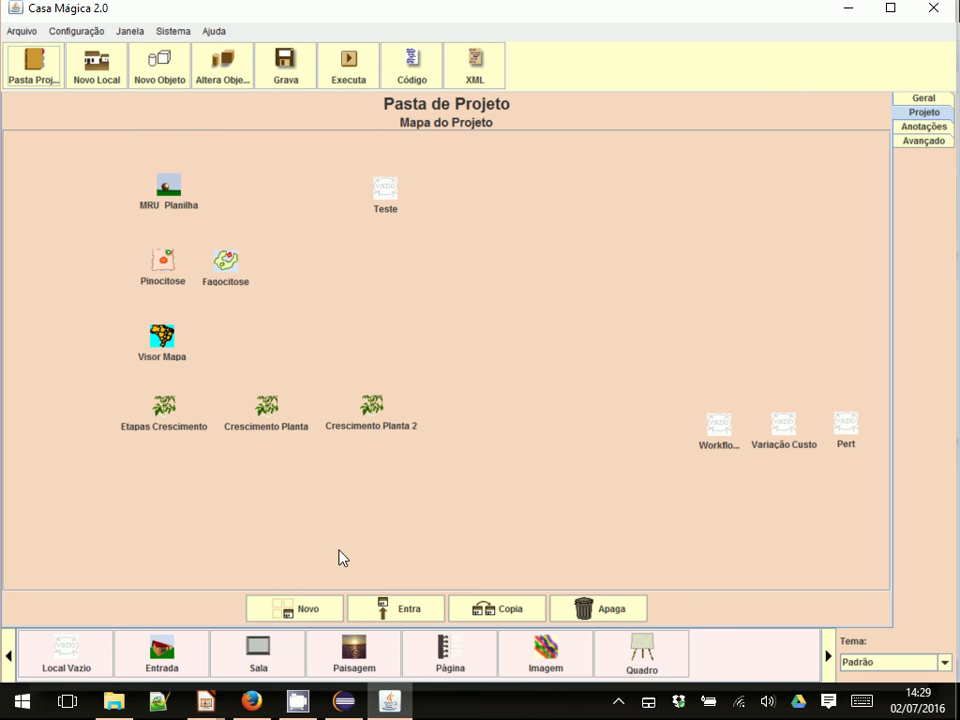
{"action": "left_click", "coordinate": [66, 655]}
{"action": "left_click", "coordinate": [288, 610]}
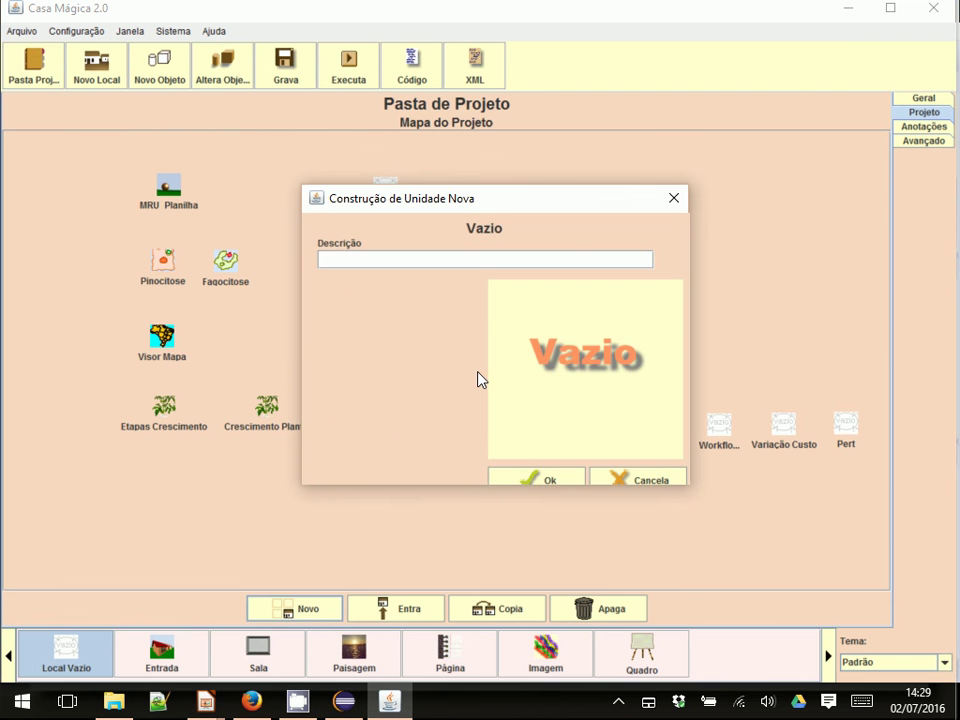
{"action": "type", "text": "Teste"}
{"action": "left_click", "coordinate": [544, 481]}
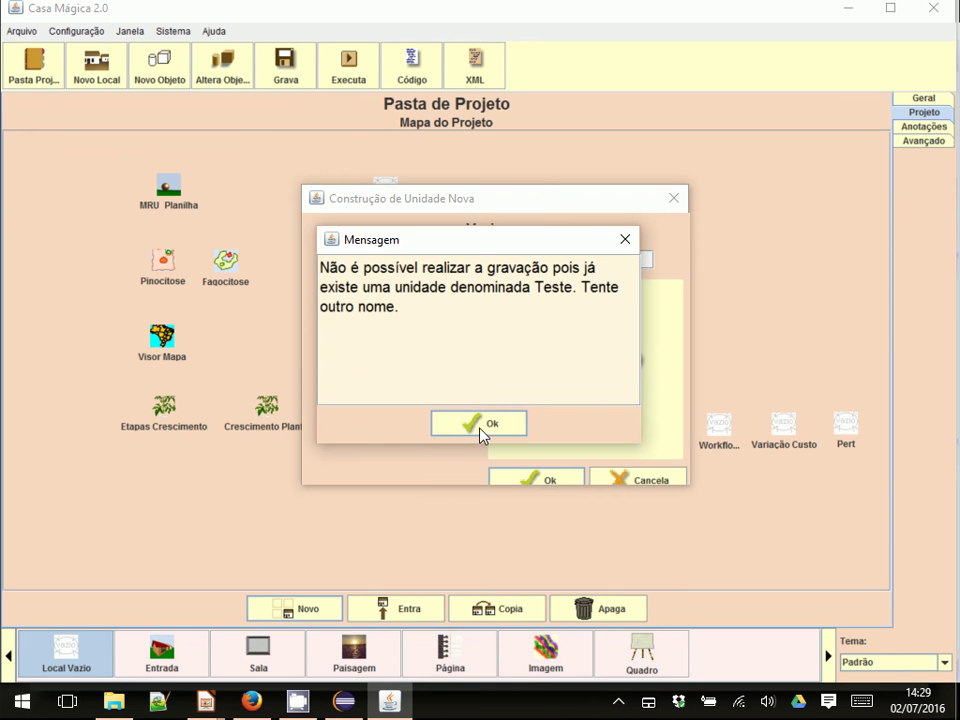
{"action": "left_click", "coordinate": [484, 428]}
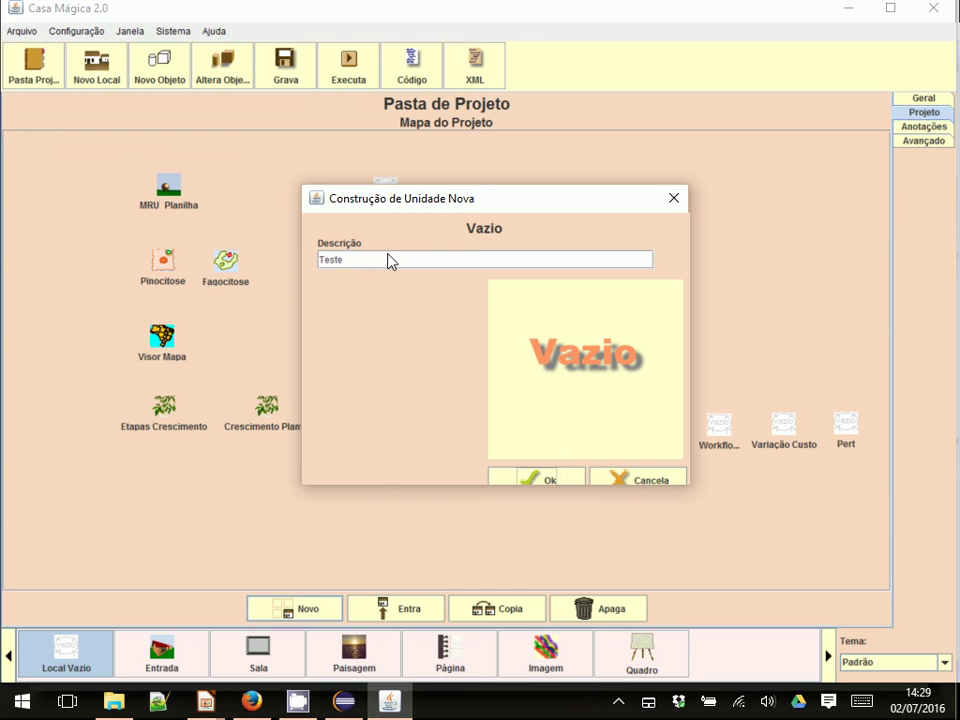
{"action": "type", "text": "5"}
{"action": "left_click", "coordinate": [552, 488]}
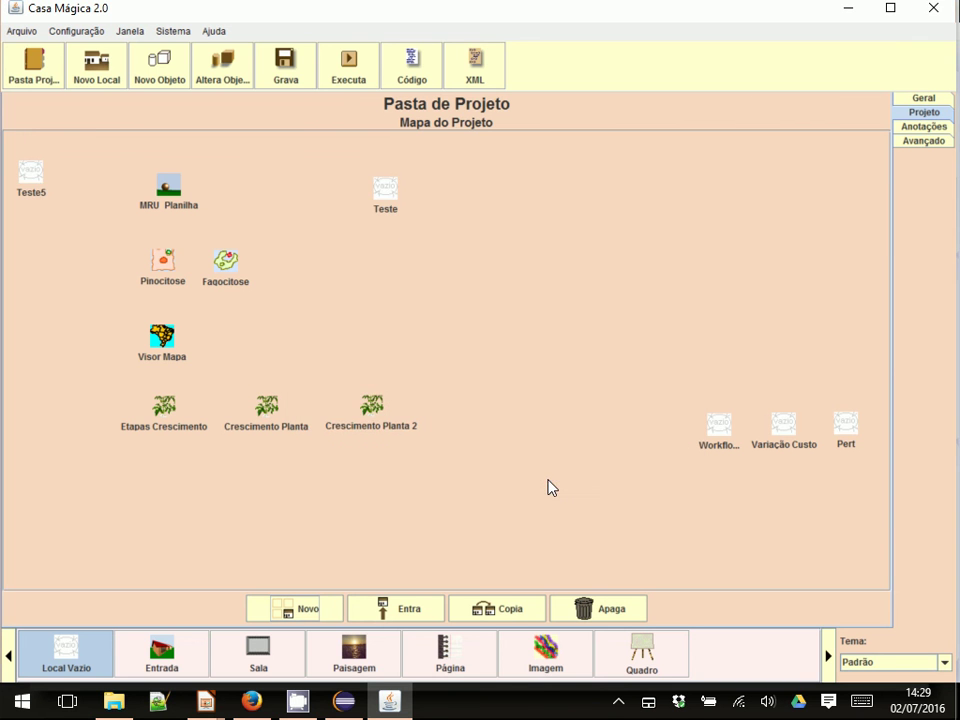
Enter the Teste5 unit and display the palette of new objects.
{"action": "left_click", "coordinate": [31, 175]}
{"action": "left_click", "coordinate": [386, 609]}
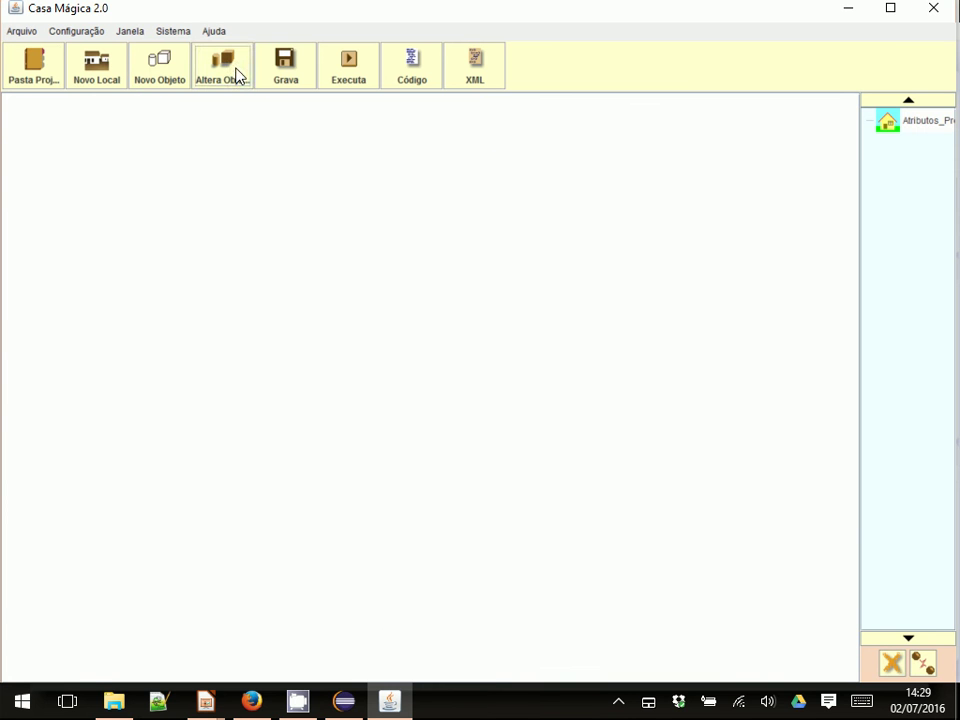
{"action": "left_click", "coordinate": [175, 78]}
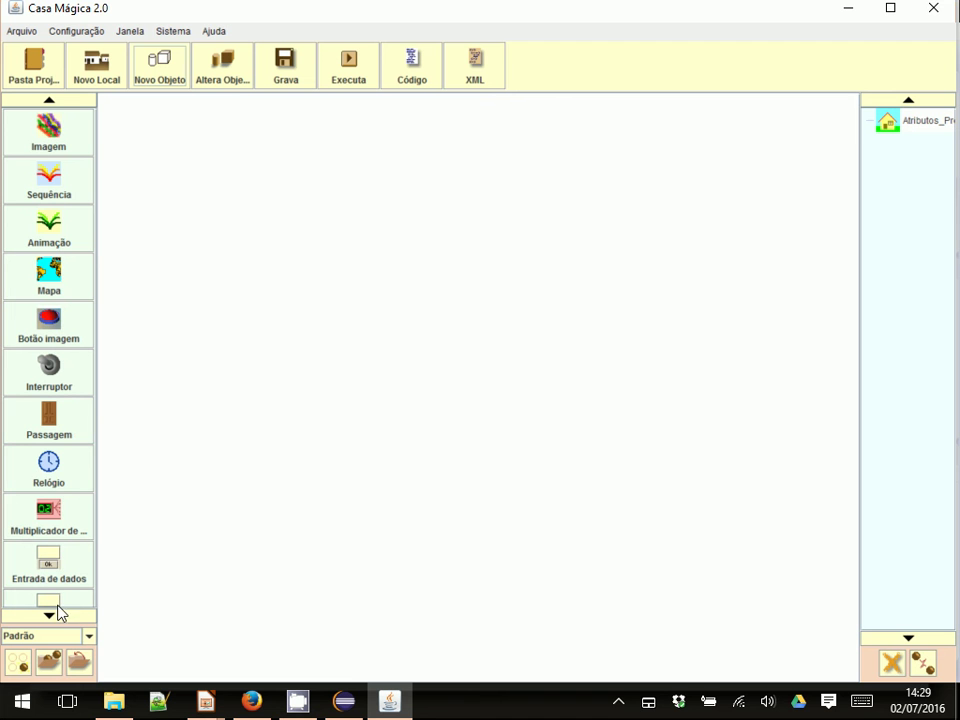
Add a Relógio object named Relogio to Teste5 and place it at about x 633, y 255.
{"action": "left_click", "coordinate": [47, 468]}
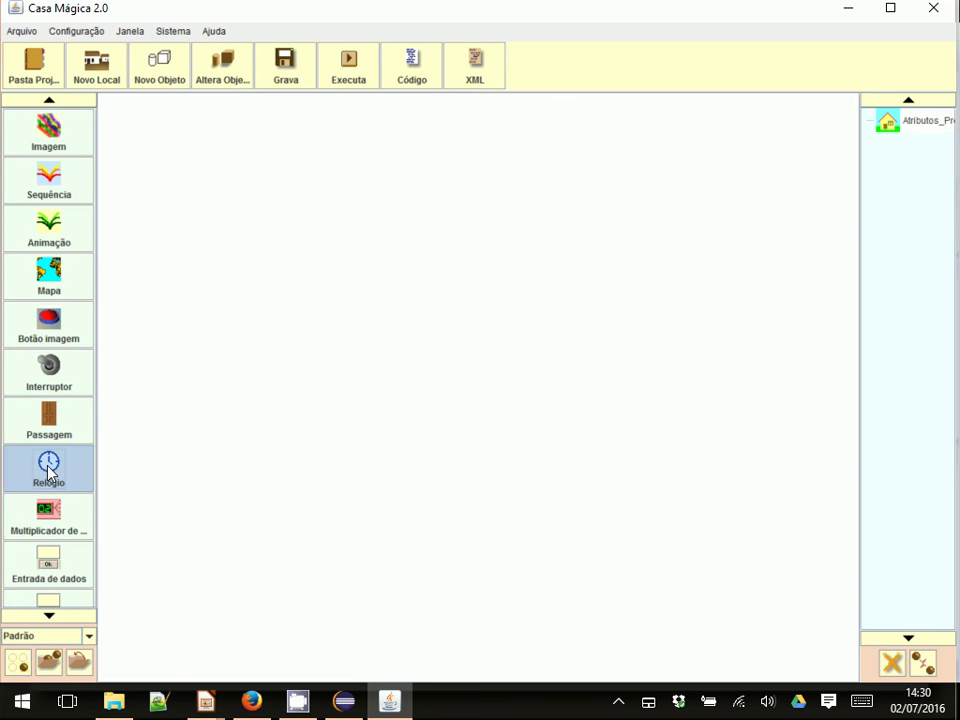
{"action": "left_click", "coordinate": [18, 664]}
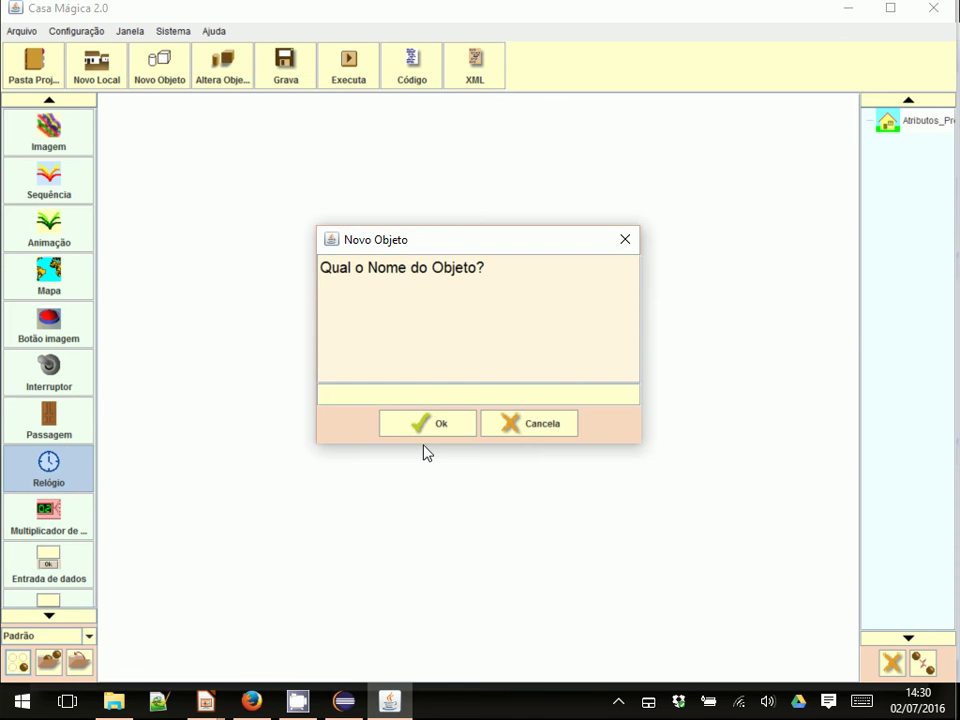
{"action": "type", "text": "Relk="}
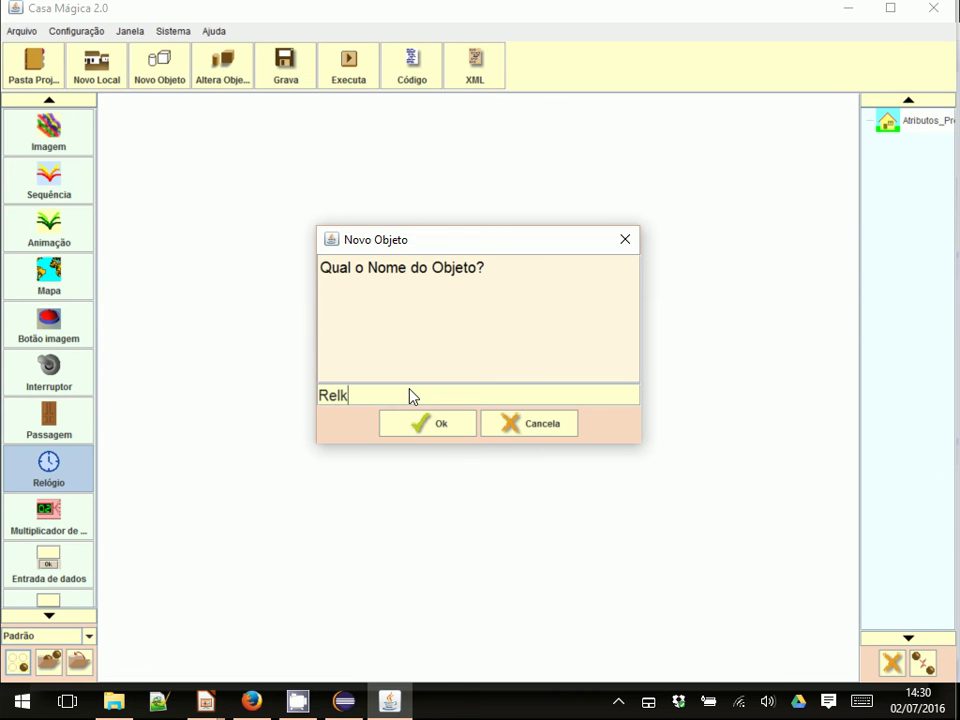
{"action": "key", "text": "BackSpace"}
{"action": "key", "text": "BackSpace"}
{"action": "type", "text": "ogio"}
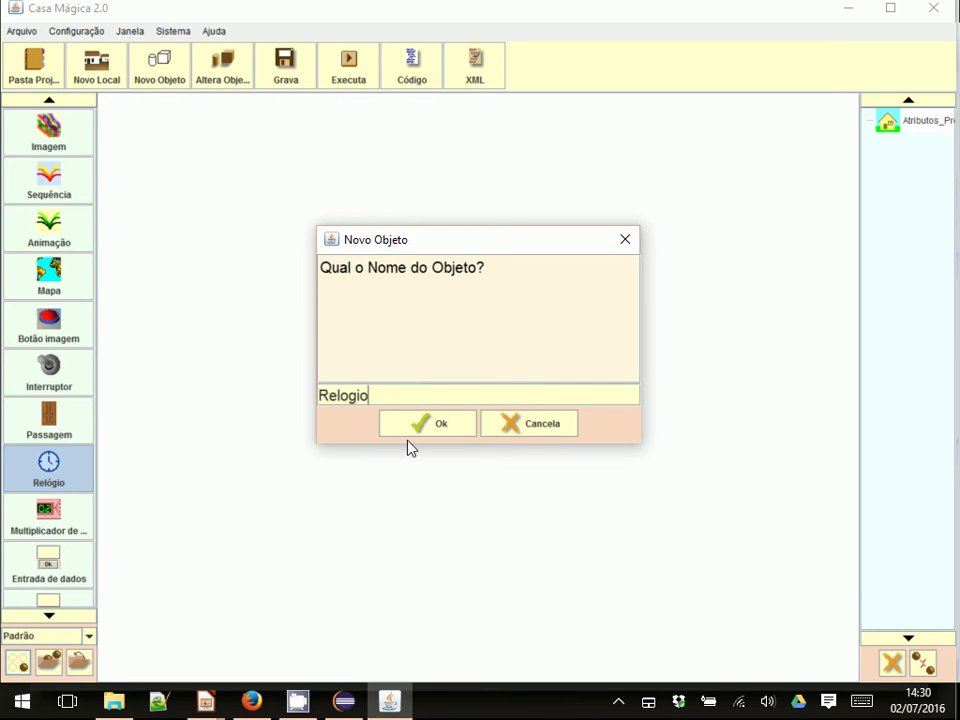
{"action": "left_click", "coordinate": [426, 423]}
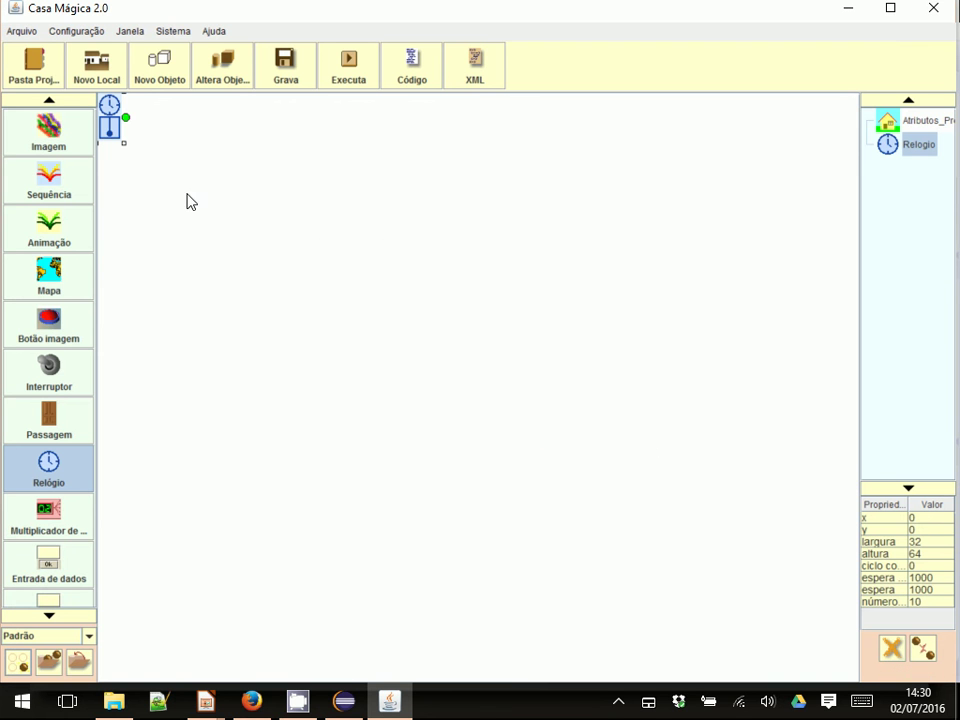
{"action": "left_click_drag", "start_coordinate": [118, 137], "coordinate": [584, 308]}
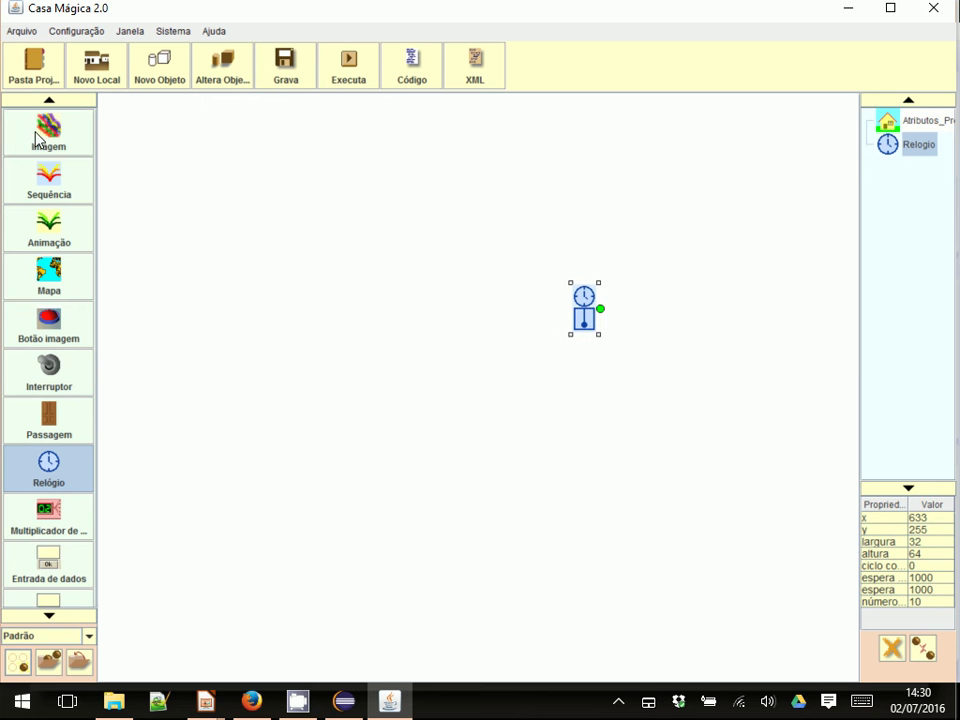
Add an Interruptor object named Chave and place it level with the clock at about x 357, y 255.
{"action": "left_click", "coordinate": [59, 384]}
{"action": "left_click", "coordinate": [19, 661]}
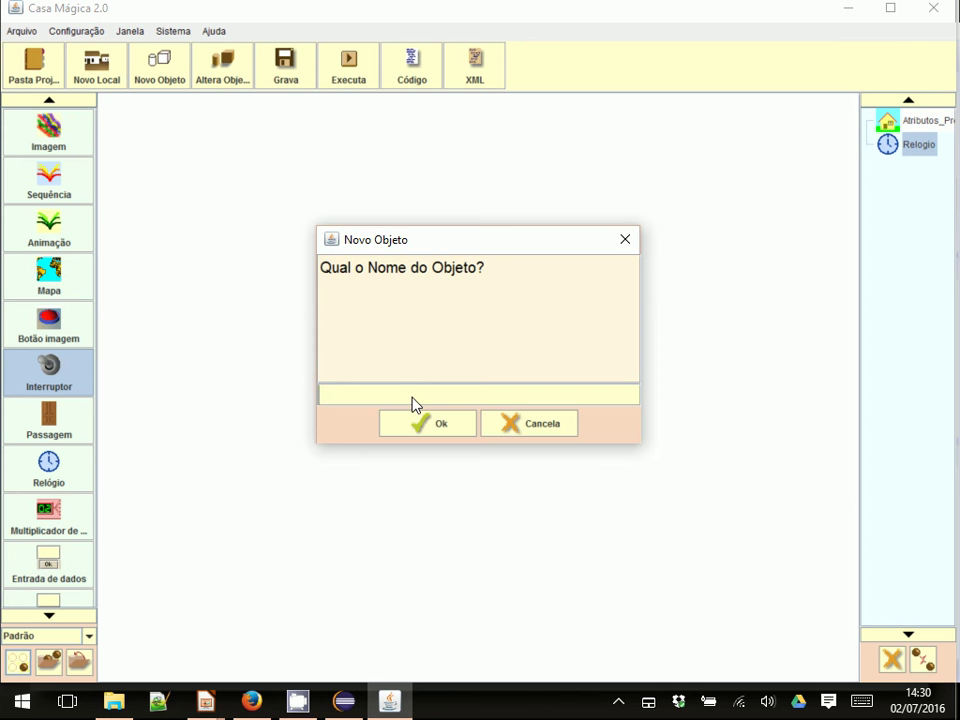
{"action": "type", "text": "Chave"}
{"action": "left_click", "coordinate": [437, 423]}
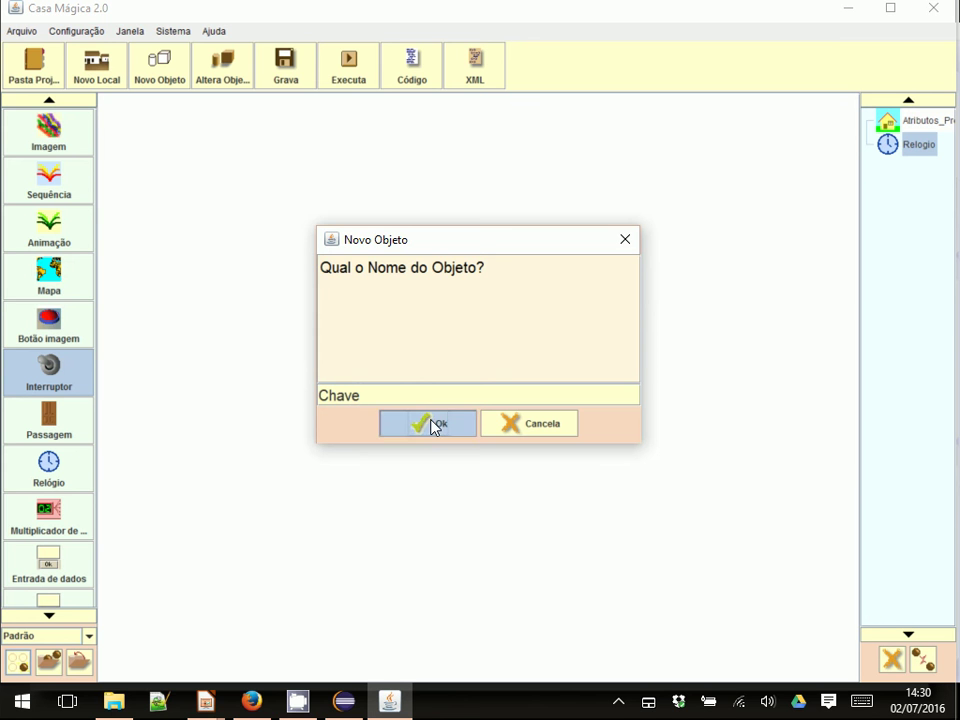
{"action": "left_click_drag", "start_coordinate": [128, 133], "coordinate": [394, 325]}
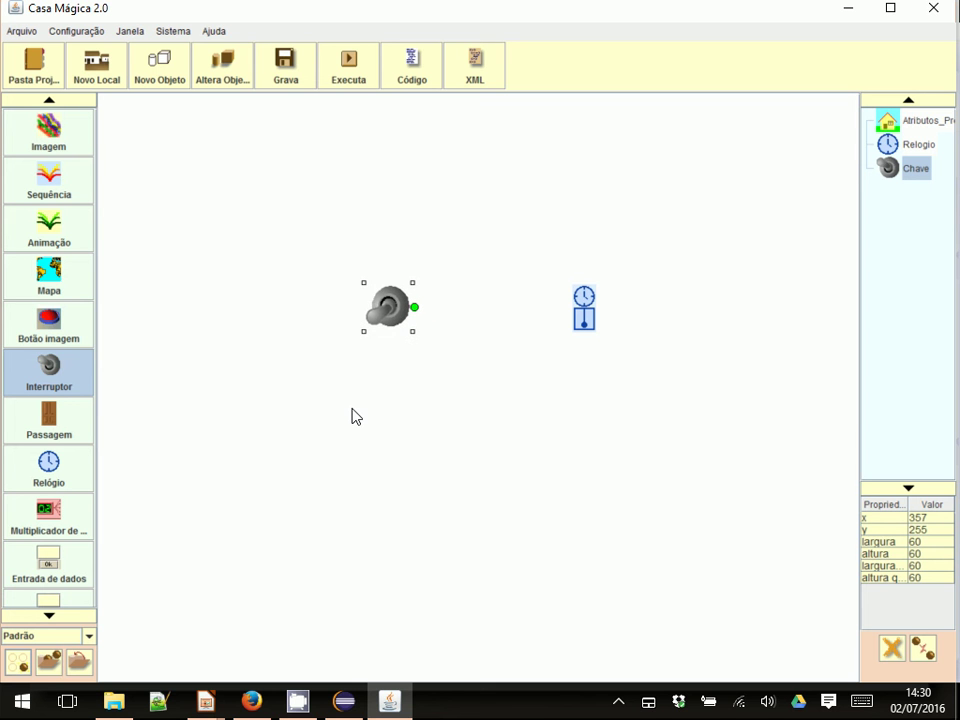
Link Chave to Relogio with event Mouse Clicado and message inicia processo, and move both objects to about x 139 and x 317.
{"action": "left_click", "coordinate": [416, 311]}
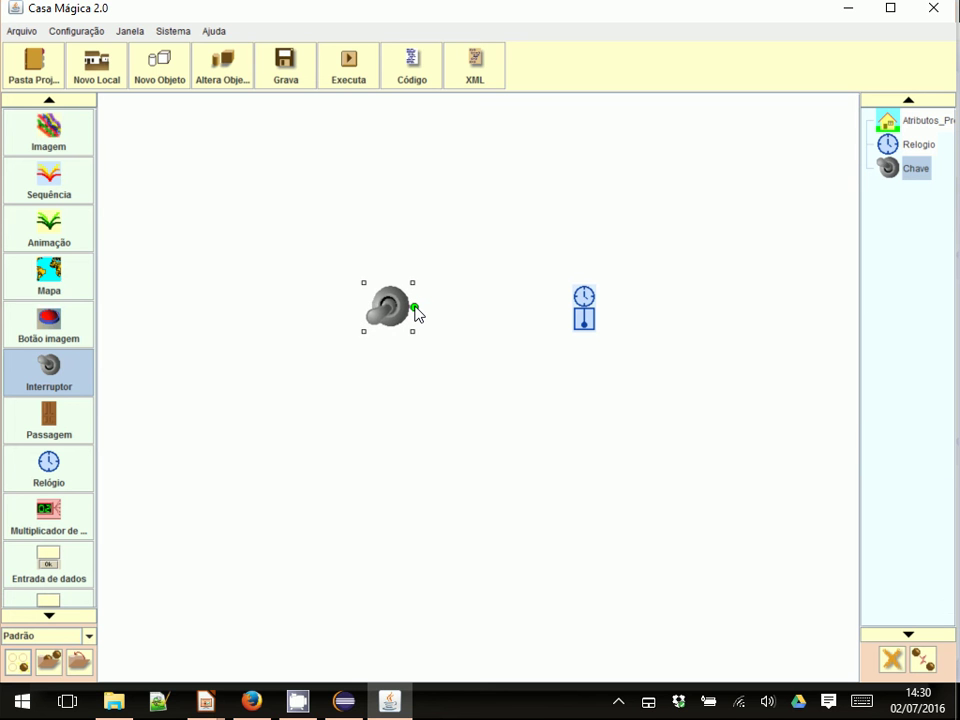
{"action": "left_click_drag", "start_coordinate": [416, 313], "coordinate": [588, 311]}
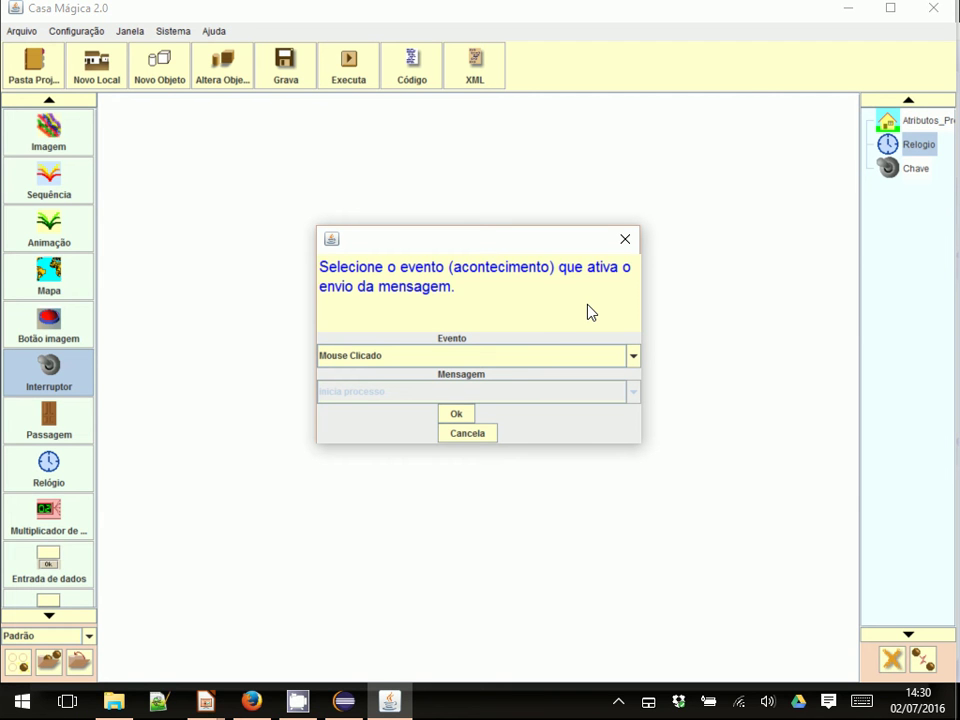
{"action": "left_click", "coordinate": [454, 414]}
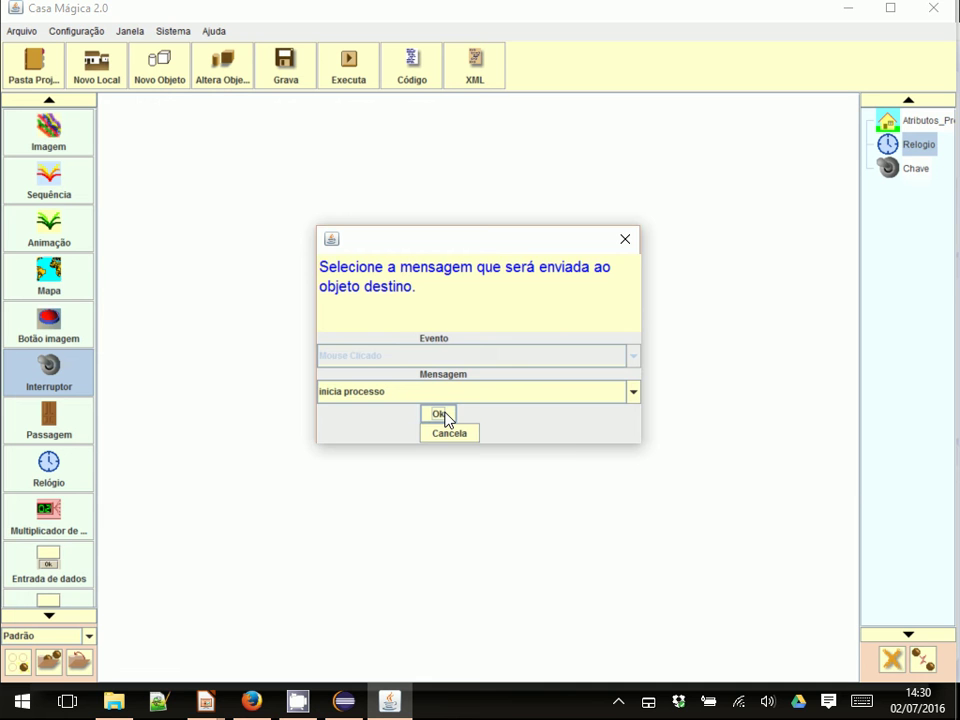
{"action": "left_click", "coordinate": [440, 414]}
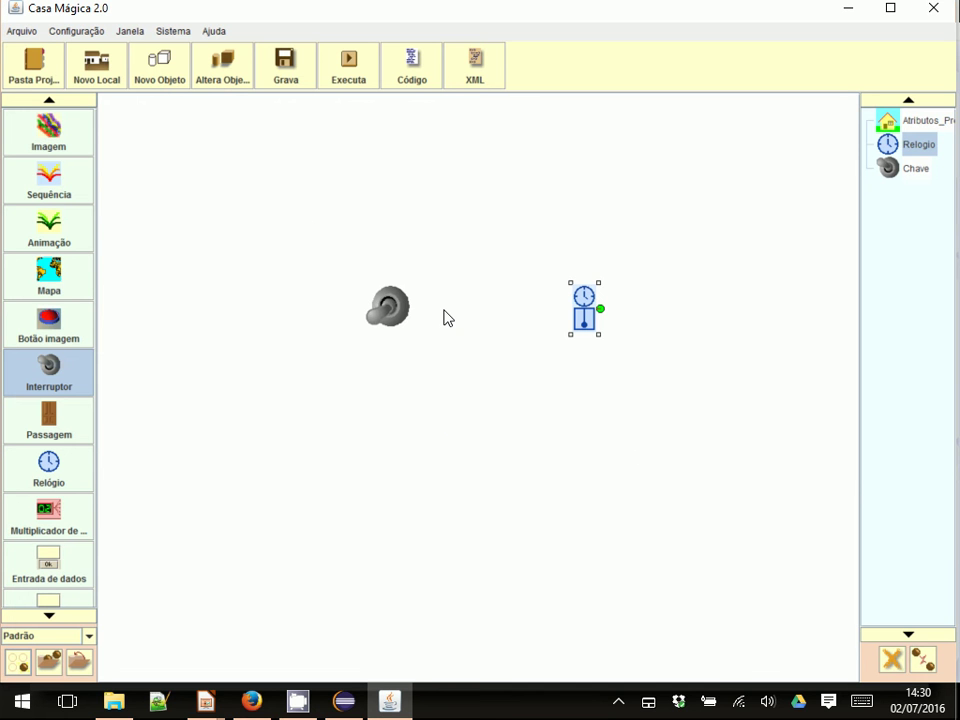
{"action": "mouse_move", "coordinate": [402, 321]}
{"action": "left_mouse_down"}
{"action": "mouse_move", "coordinate": [346, 325]}
{"action": "mouse_move", "coordinate": [185, 192]}
{"action": "mouse_move", "coordinate": [181, 220]}
{"action": "mouse_move", "coordinate": [238, 288]}
{"action": "left_mouse_up"}
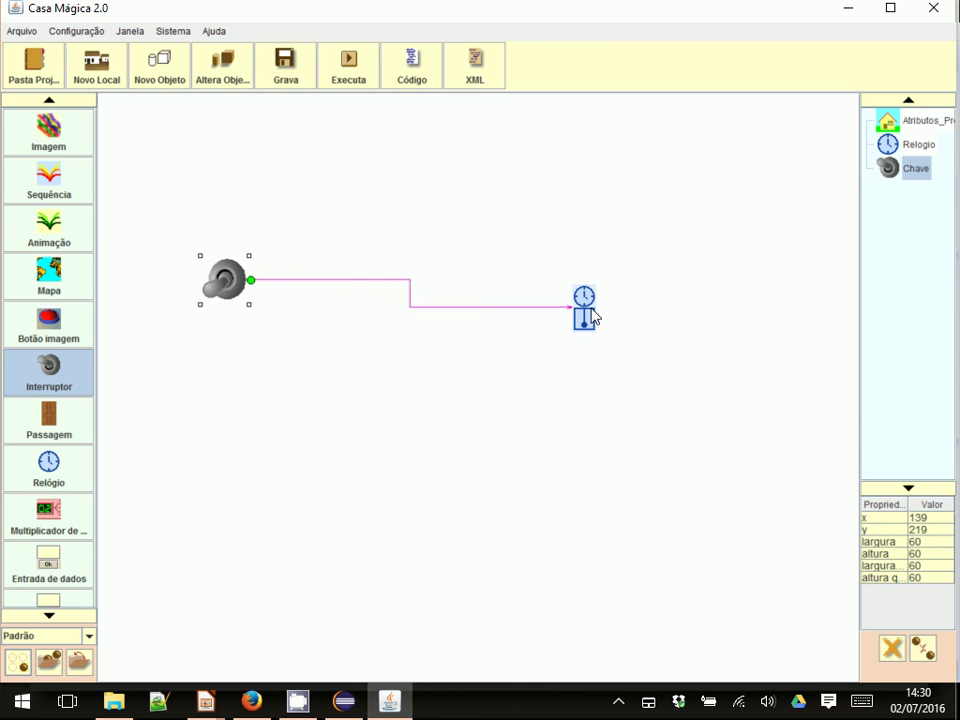
{"action": "left_click_drag", "start_coordinate": [594, 317], "coordinate": [348, 288]}
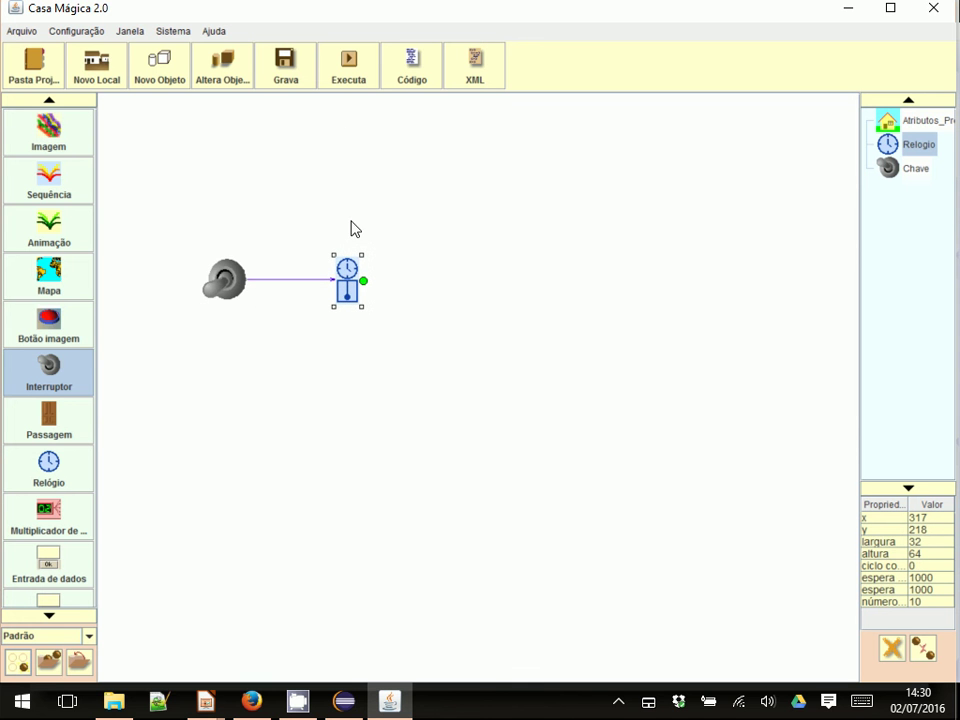
Run Teste5 and check its output in the Eclipse console, then return and close the run window.
{"action": "left_click", "coordinate": [333, 72]}
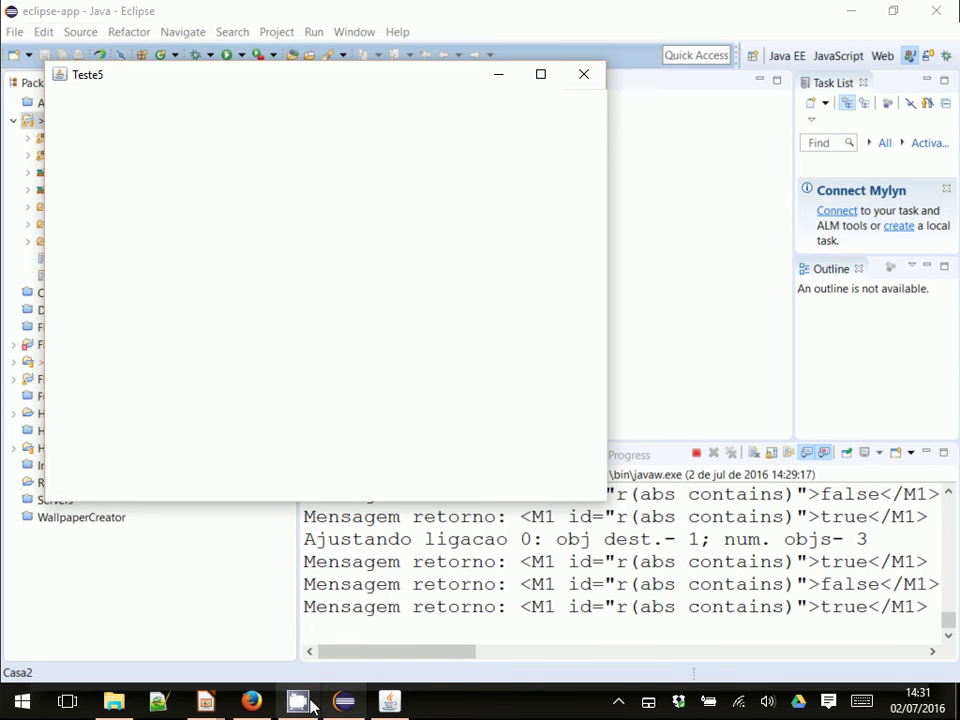
{"action": "left_click", "coordinate": [341, 703]}
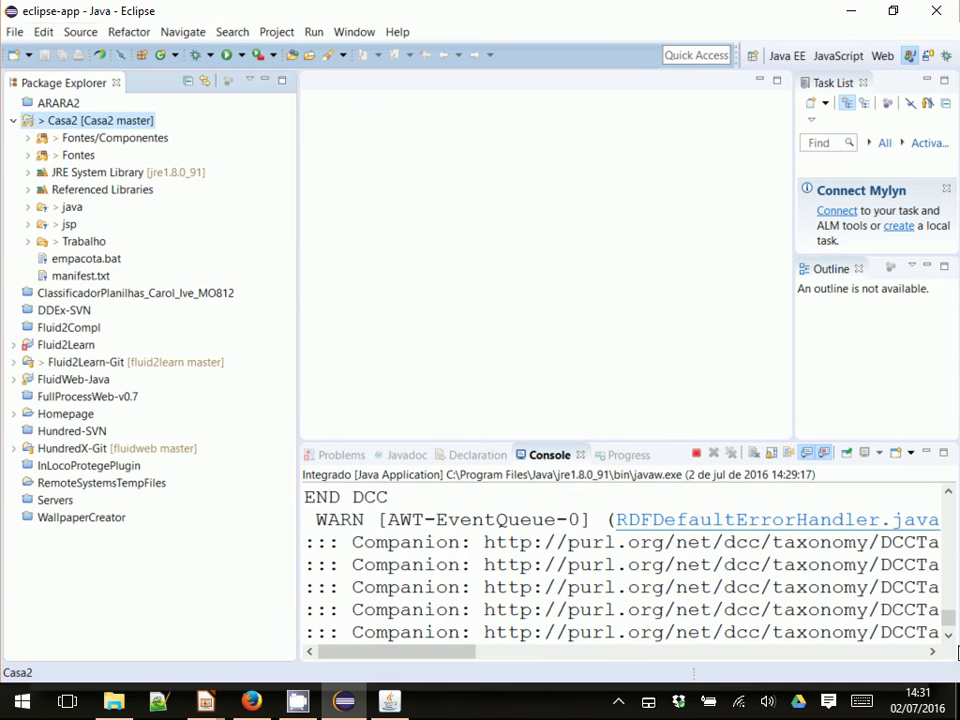
{"action": "mouse_move", "coordinate": [949, 619]}
{"action": "left_mouse_down"}
{"action": "mouse_move", "coordinate": [947, 527]}
{"action": "mouse_move", "coordinate": [949, 620]}
{"action": "left_mouse_up"}
{"action": "left_click", "coordinate": [408, 706]}
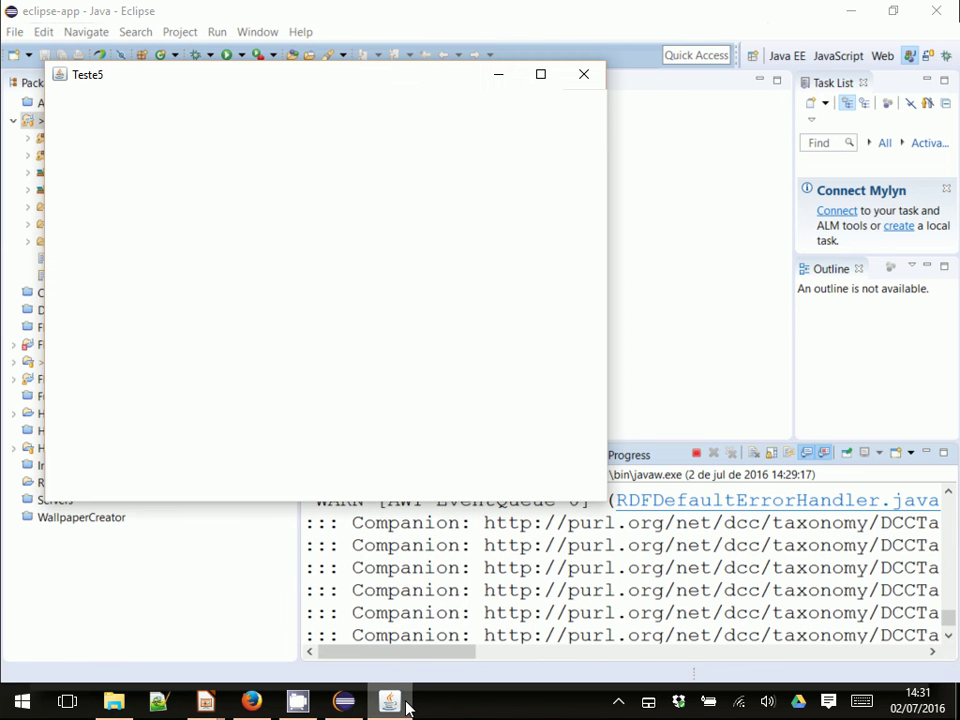
{"action": "left_click", "coordinate": [843, 38]}
{"action": "left_click", "coordinate": [850, 12]}
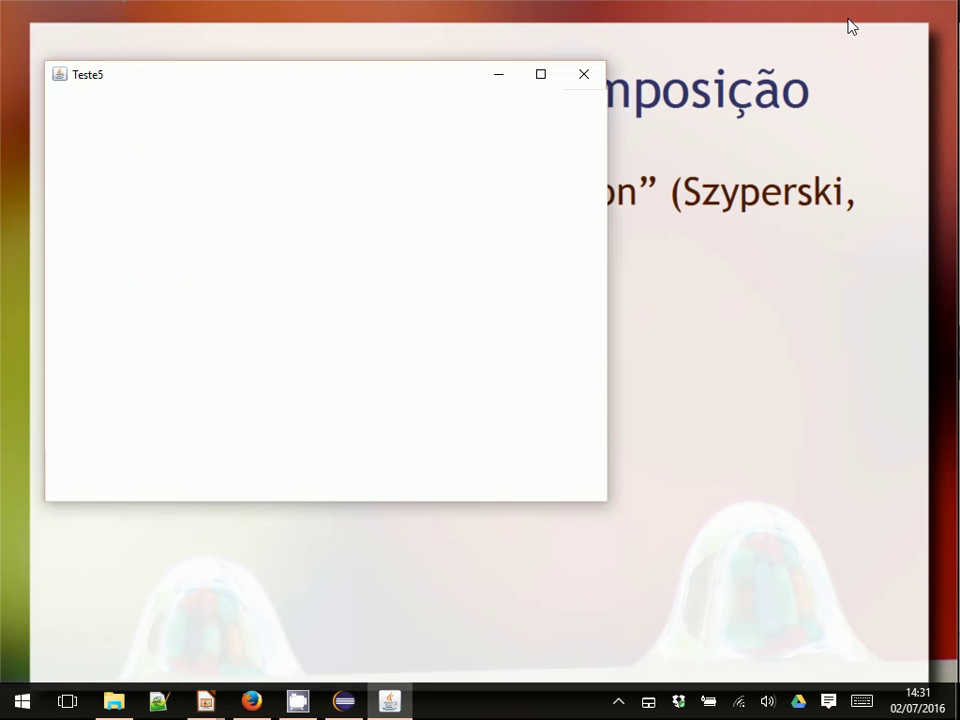
{"action": "left_click", "coordinate": [589, 84]}
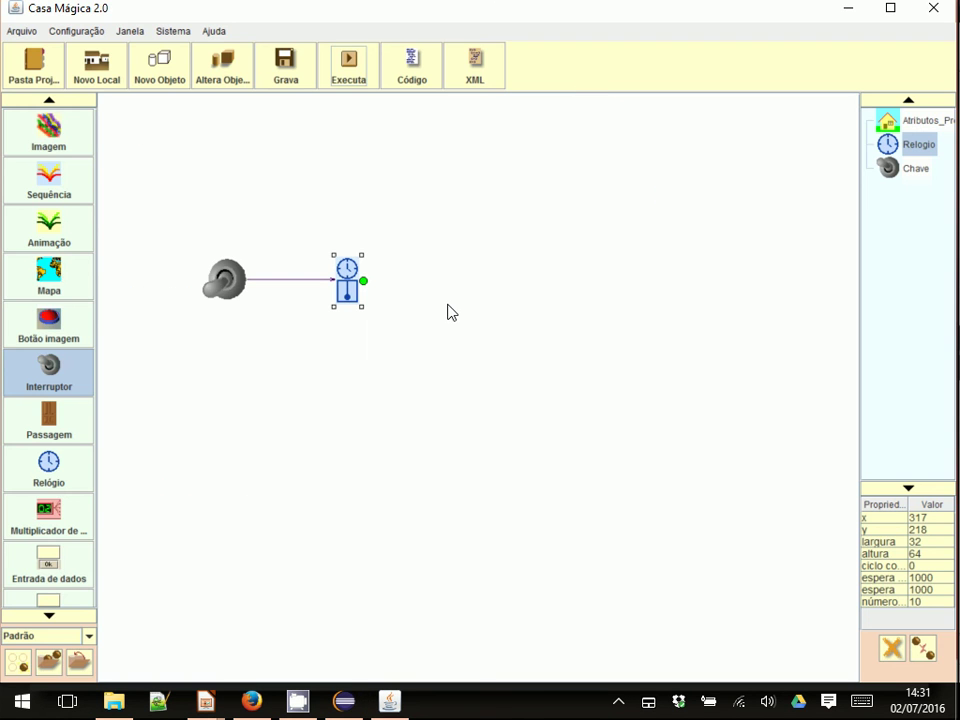
Save Teste5, run it again with the switch flipped to start the clock, and close the run window.
{"action": "left_click", "coordinate": [274, 130]}
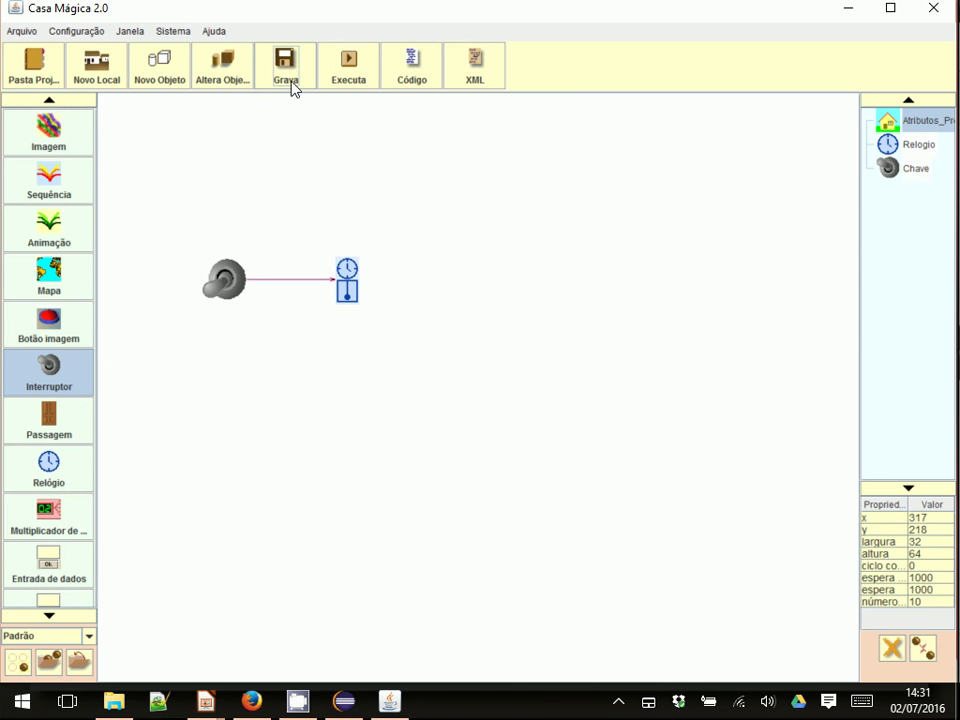
{"action": "left_click", "coordinate": [350, 70]}
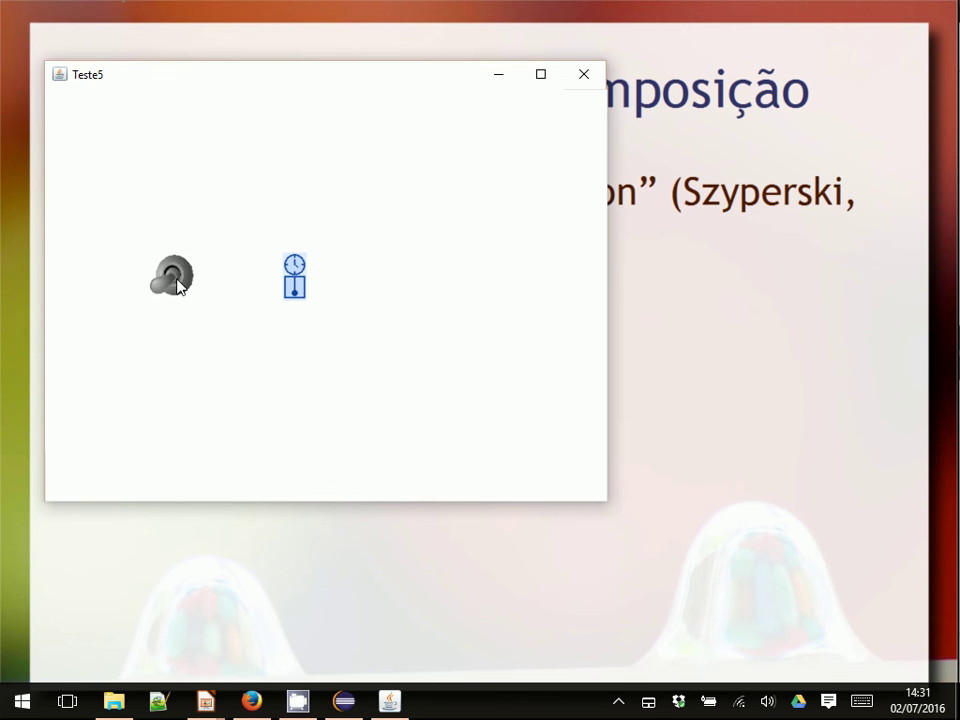
{"action": "left_click", "coordinate": [177, 285]}
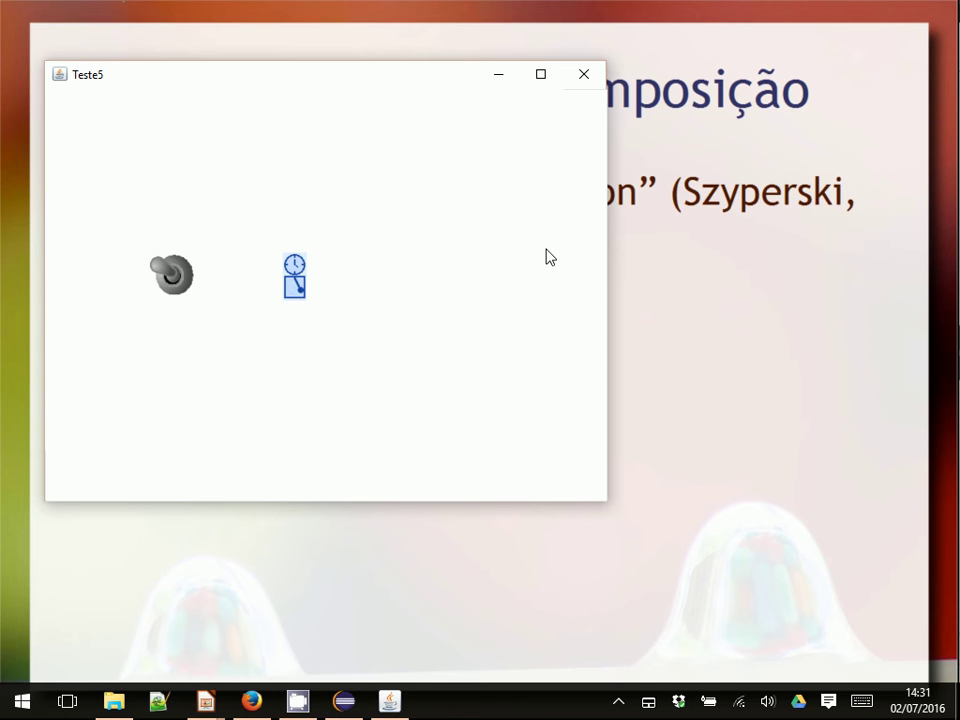
{"action": "left_click", "coordinate": [579, 80]}
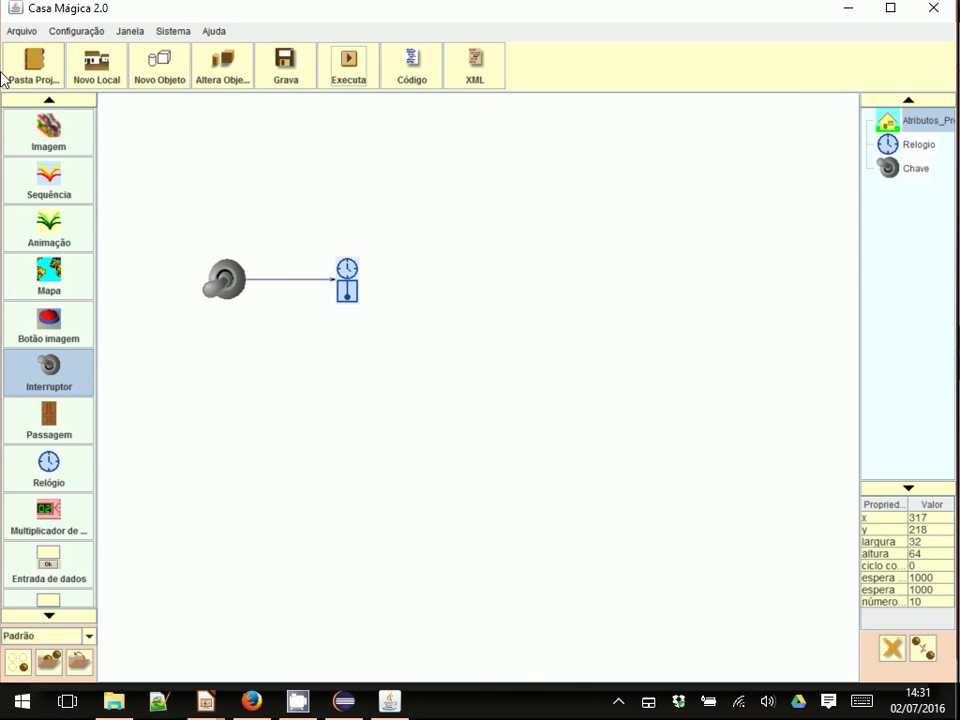
Enter the MRU Planilha unit from the project map and run it, flipping its switch to start the simulation.
{"action": "left_click", "coordinate": [42, 66]}
{"action": "left_click", "coordinate": [462, 428]}
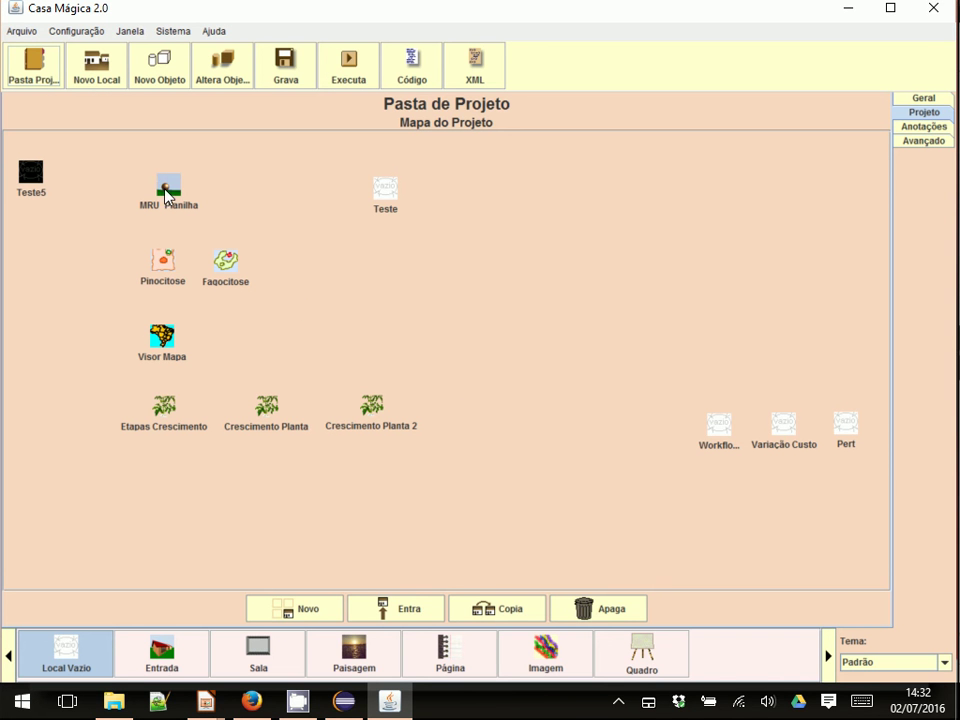
{"action": "left_click", "coordinate": [404, 617]}
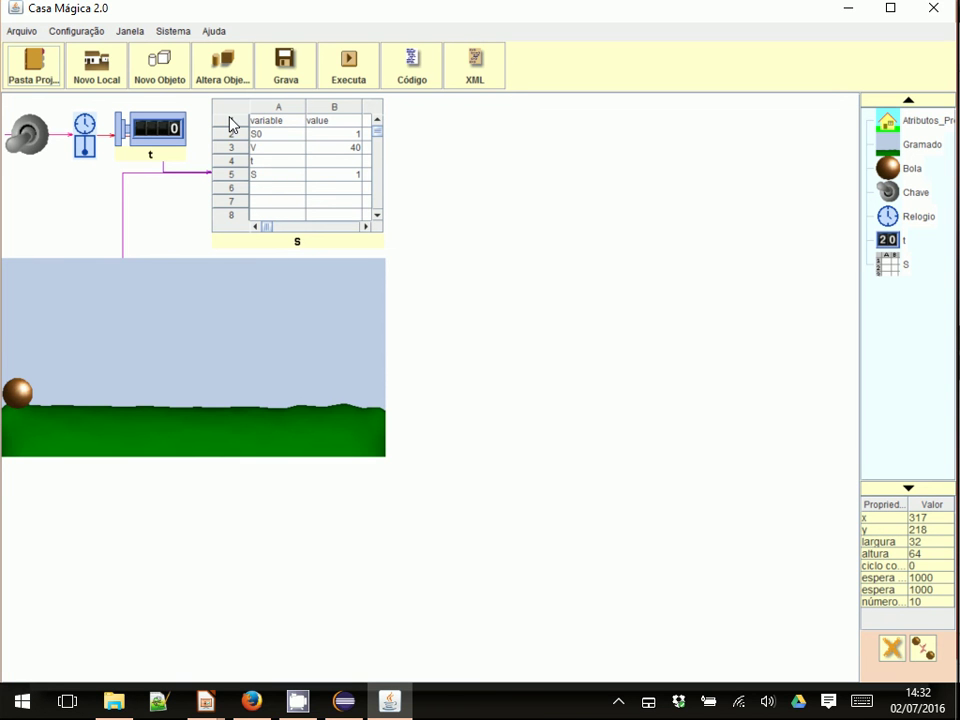
{"action": "left_click", "coordinate": [347, 64]}
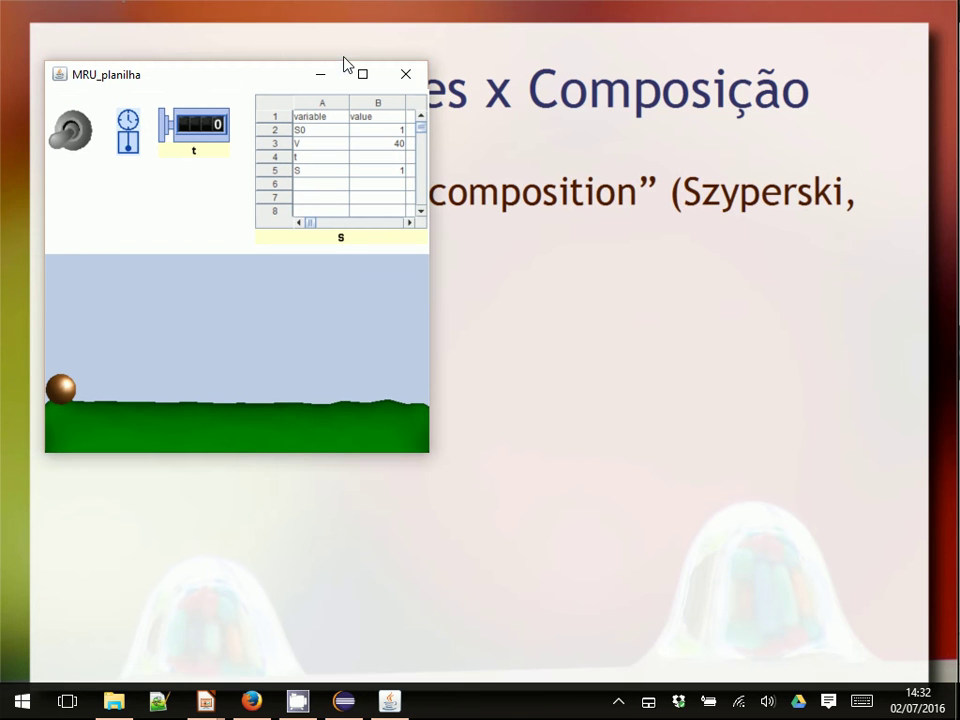
{"action": "left_click", "coordinate": [70, 135]}
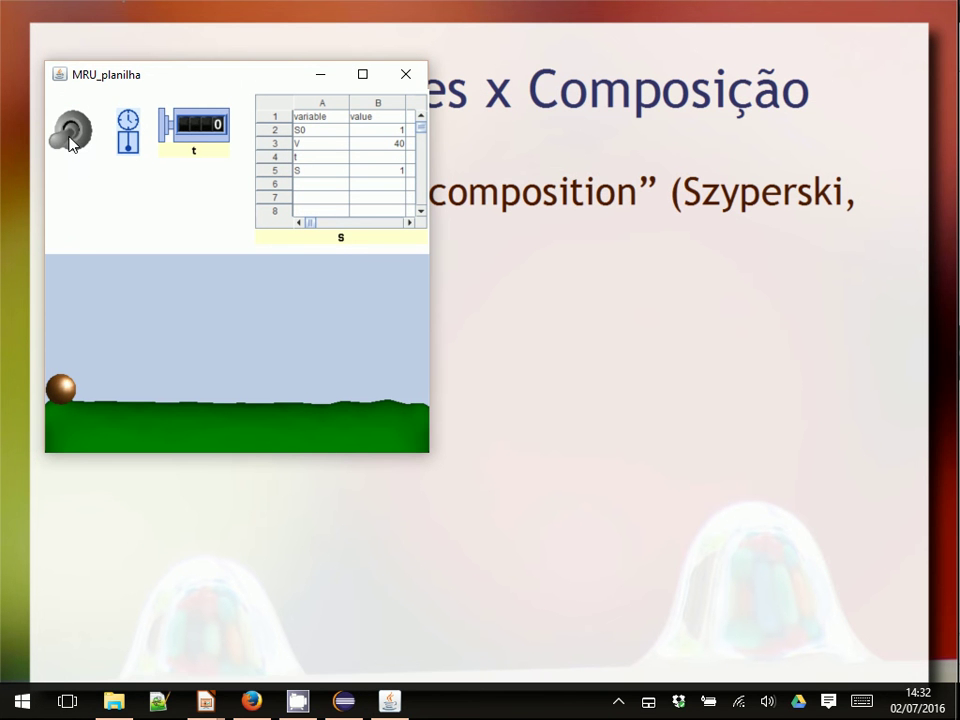
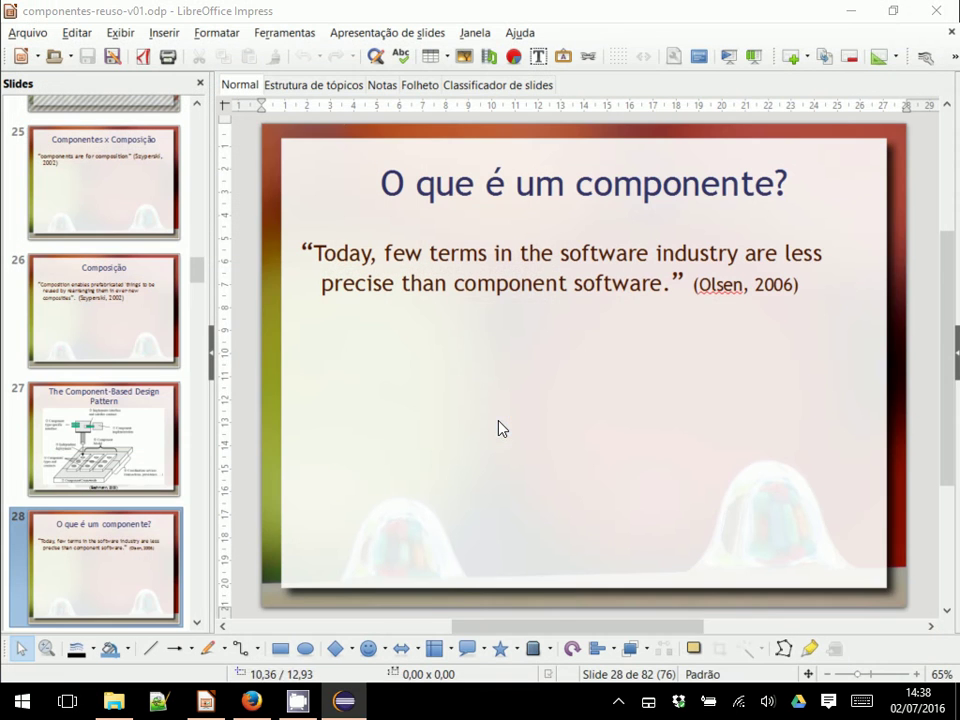
Switch to Firefox, load eclipse.org in a new tab, and open the Eclipse Neon download page.
{"action": "left_click", "coordinate": [346, 706]}
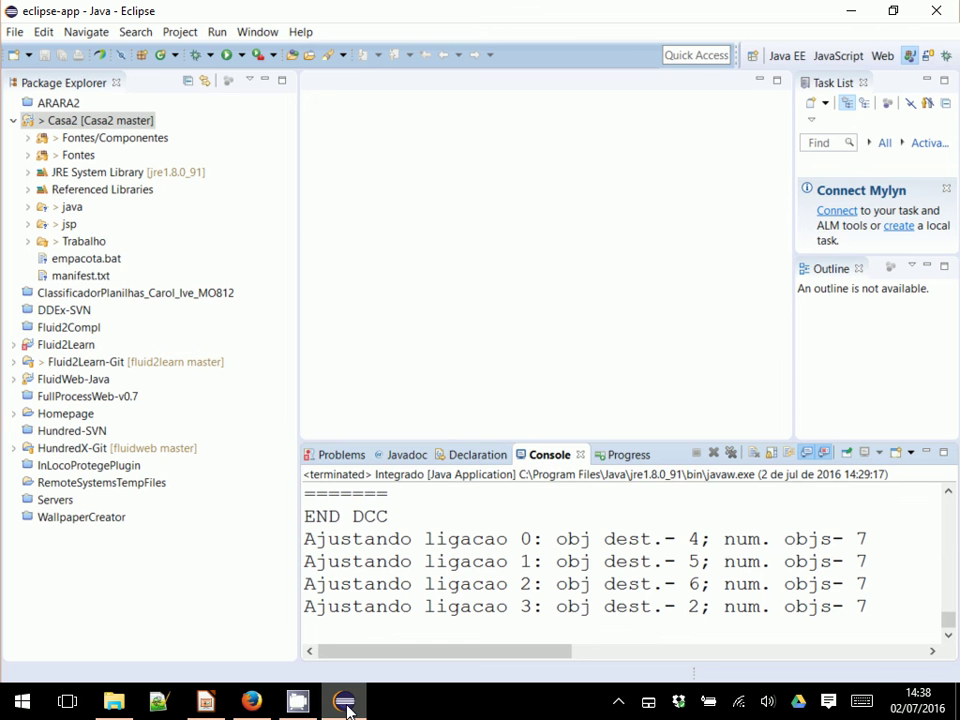
{"action": "left_click", "coordinate": [251, 701]}
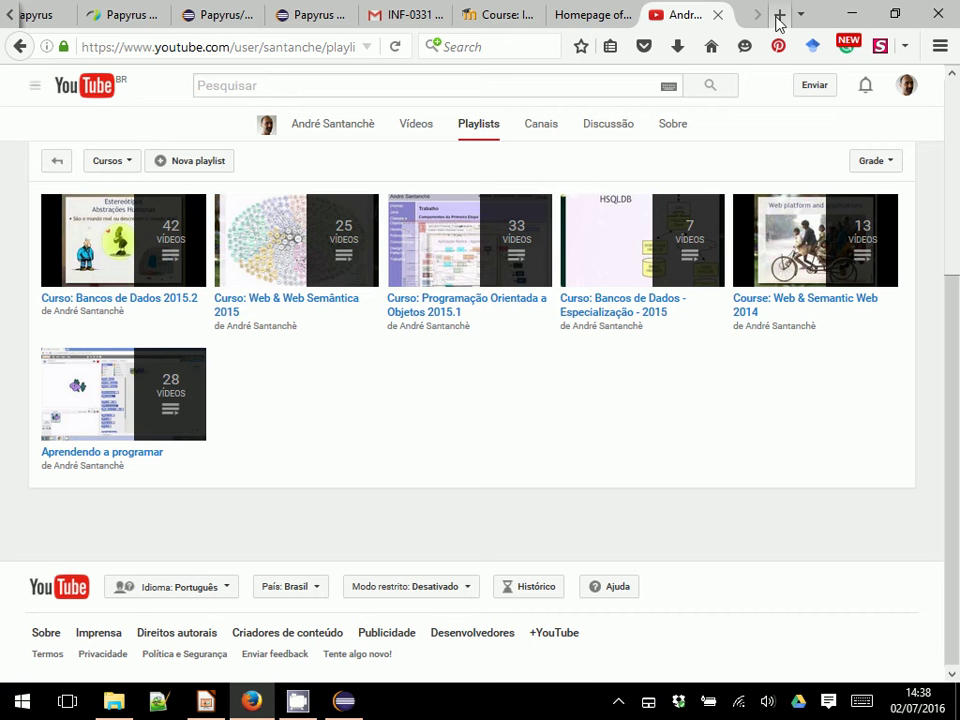
{"action": "left_click", "coordinate": [779, 15]}
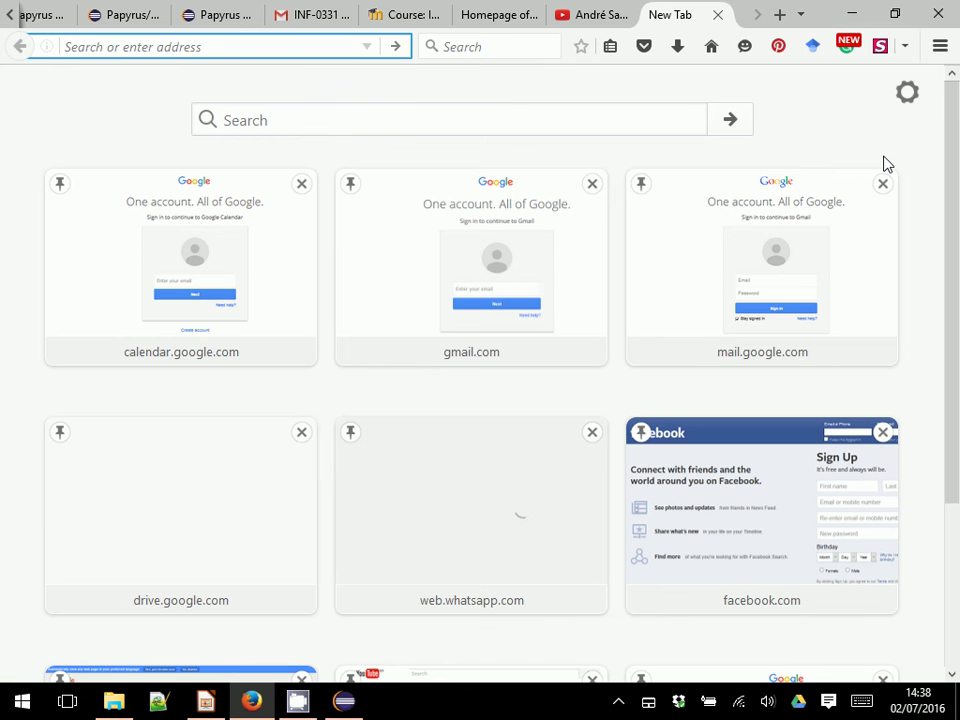
{"action": "type", "text": "eclipse.org/"}
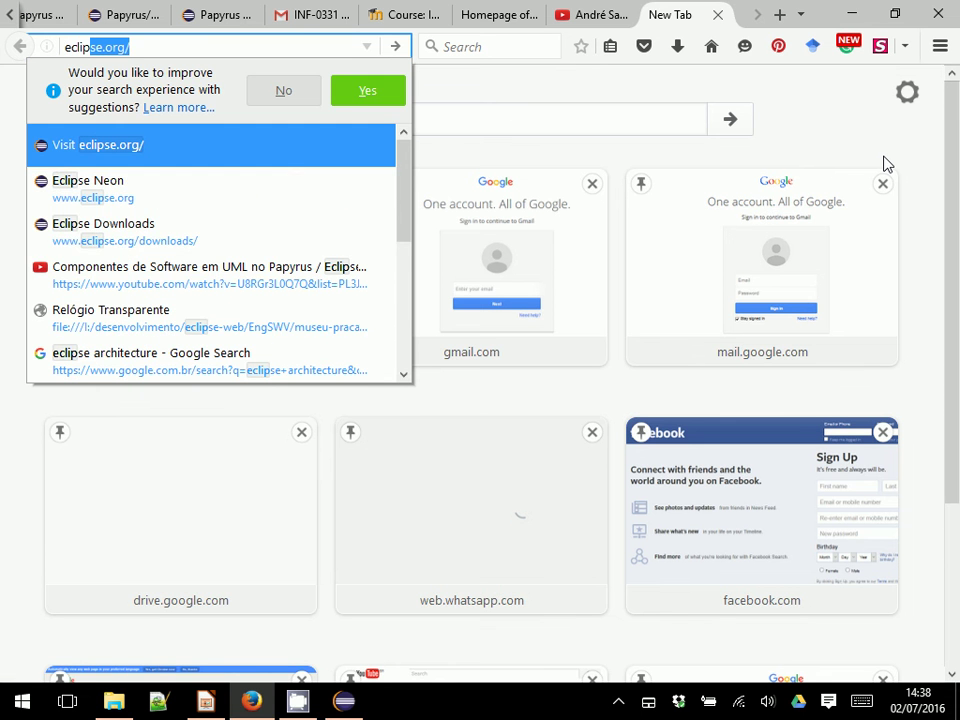
{"action": "key", "text": "Return"}
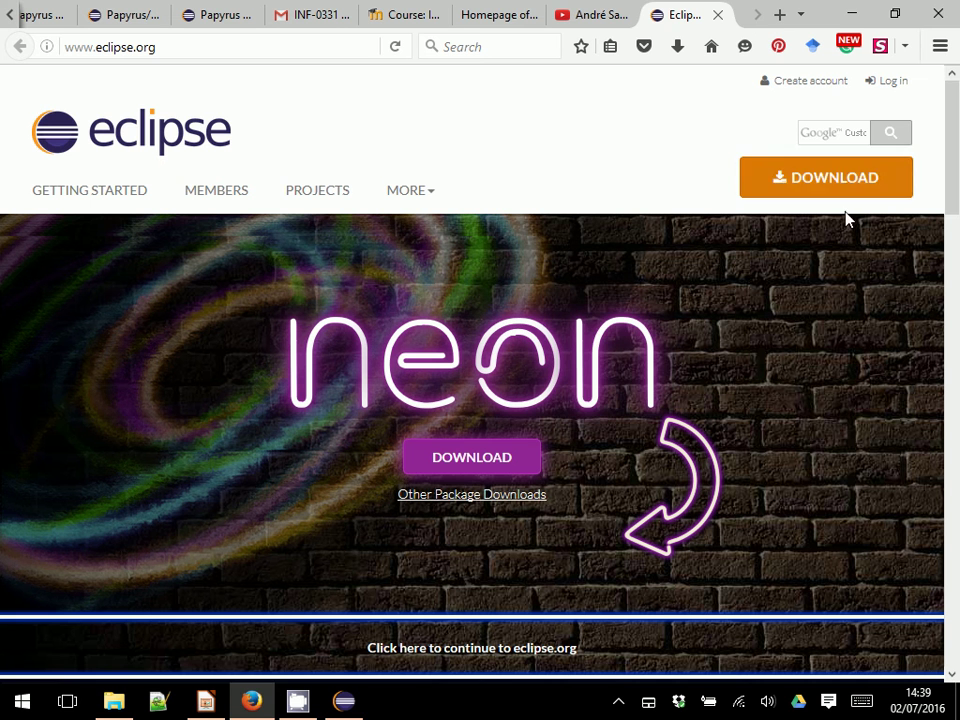
{"action": "left_click", "coordinate": [503, 469]}
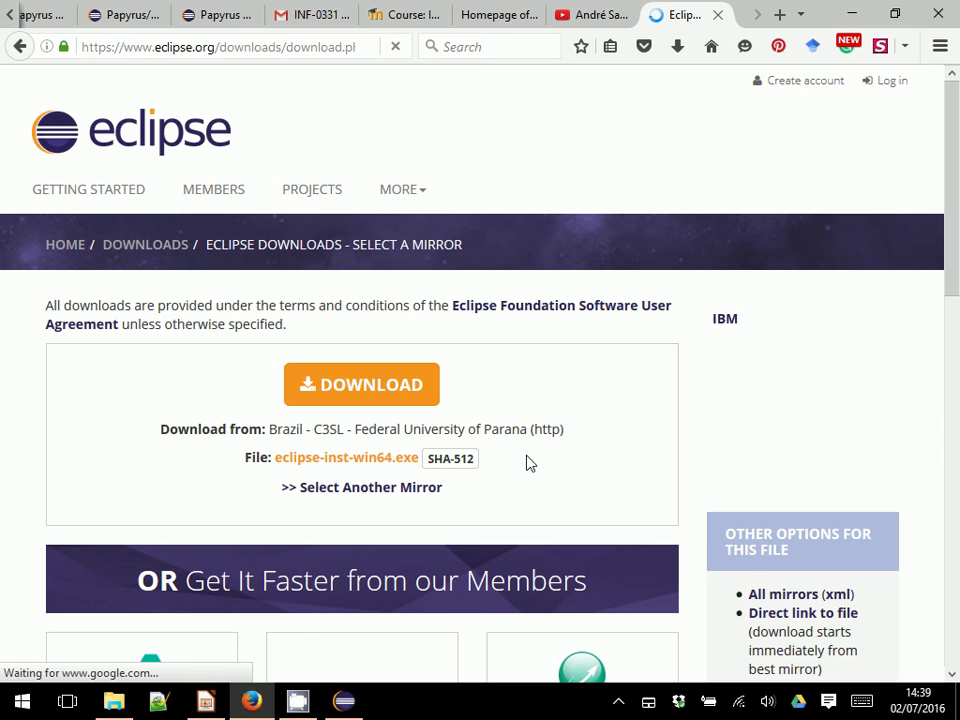
Examine the Eclipse installer mirror page for the installer file, mirror choices and member downloads.
{"action": "scroll", "coordinate": [530, 463], "scroll_direction": "down", "scroll_amount": 2}
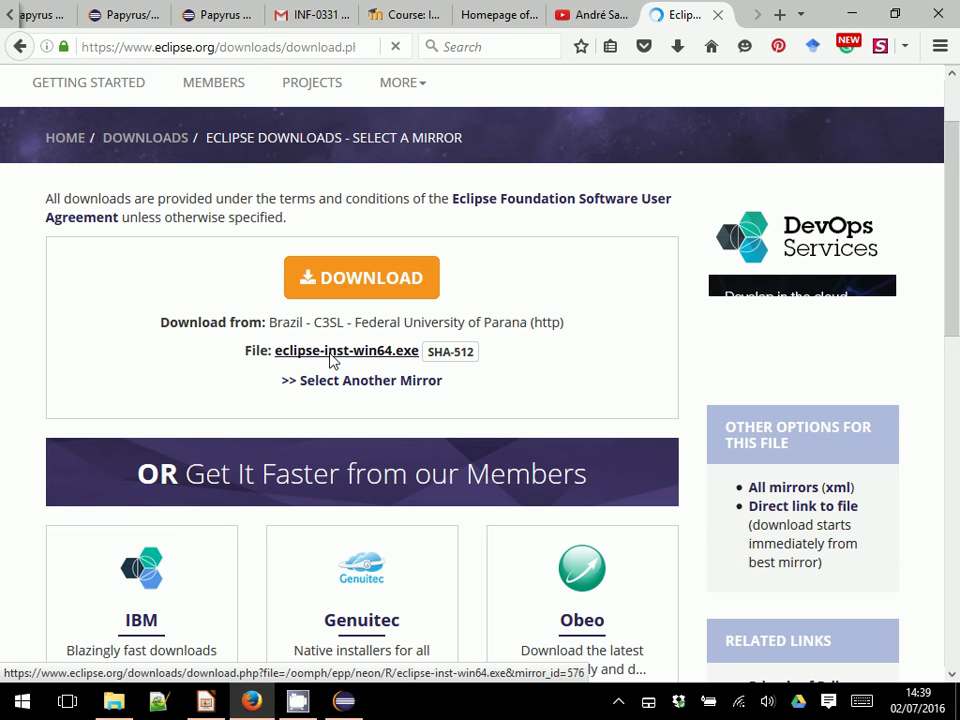
{"action": "scroll", "coordinate": [159, 360], "scroll_direction": "down", "scroll_amount": 2}
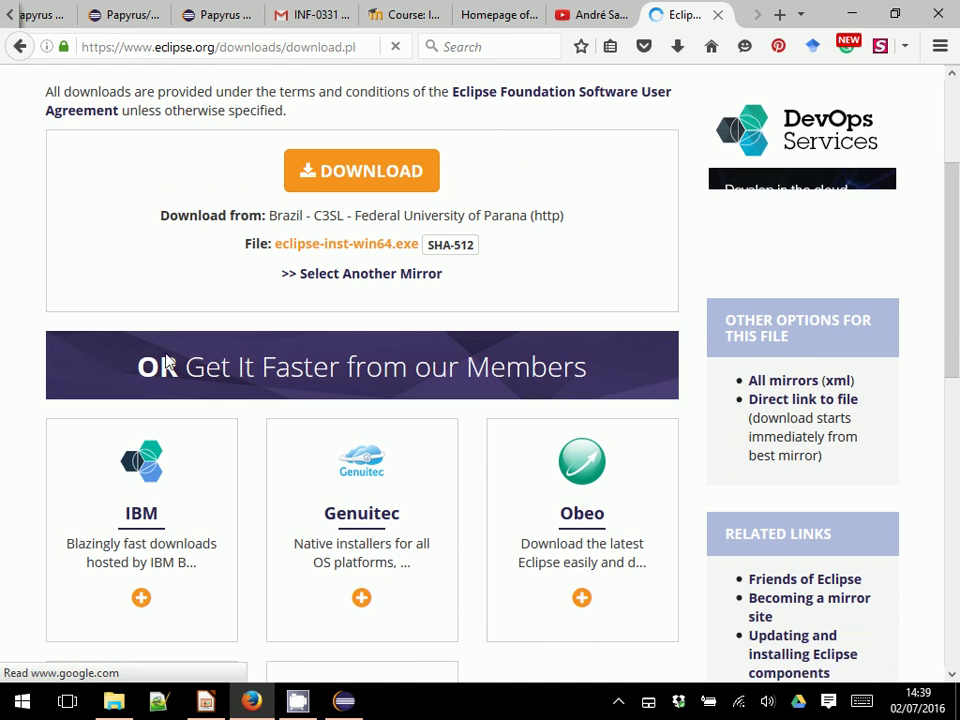
{"action": "scroll", "coordinate": [171, 358], "scroll_direction": "up", "scroll_amount": 4}
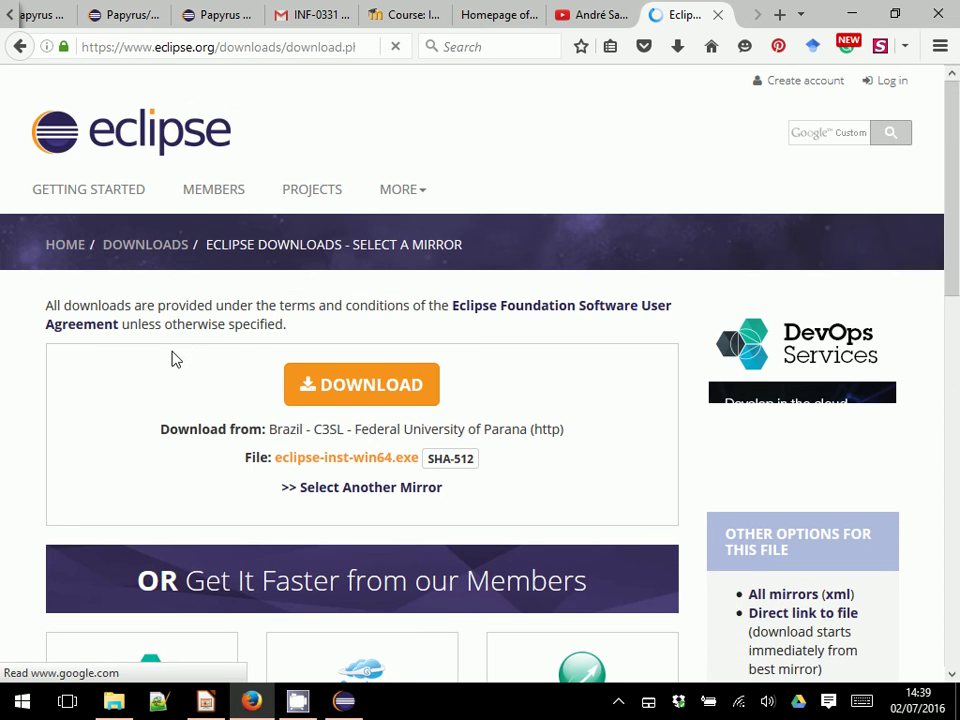
{"action": "scroll", "coordinate": [171, 358], "scroll_direction": "down", "scroll_amount": 2}
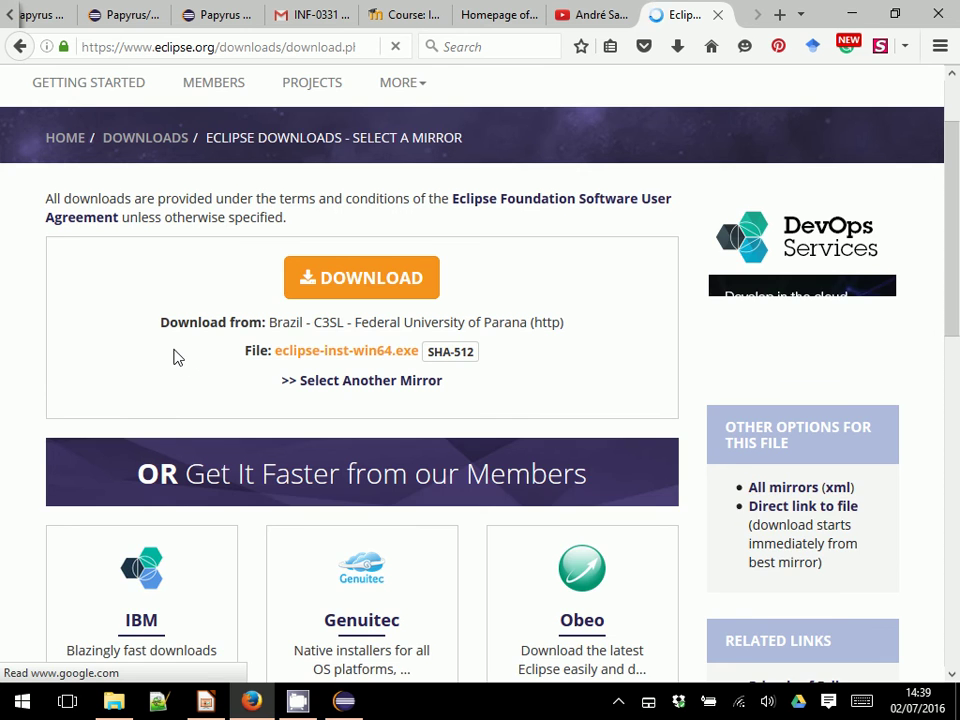
{"action": "scroll", "coordinate": [175, 358], "scroll_direction": "down", "scroll_amount": 5}
{"action": "scroll", "coordinate": [214, 347], "scroll_direction": "up", "scroll_amount": 2}
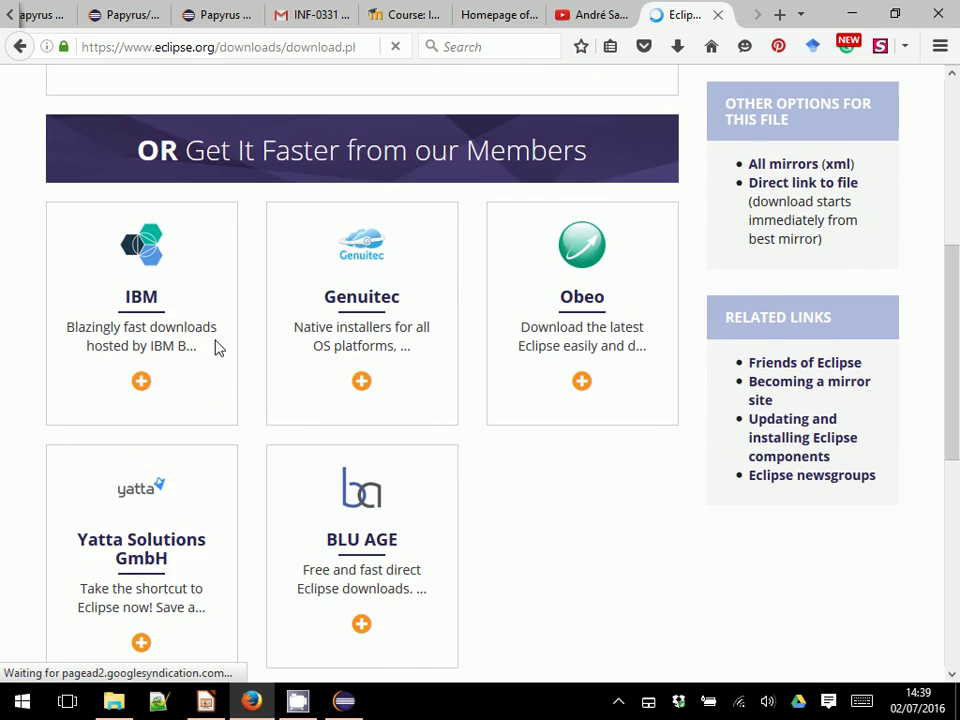
{"action": "scroll", "coordinate": [214, 347], "scroll_direction": "up", "scroll_amount": 5}
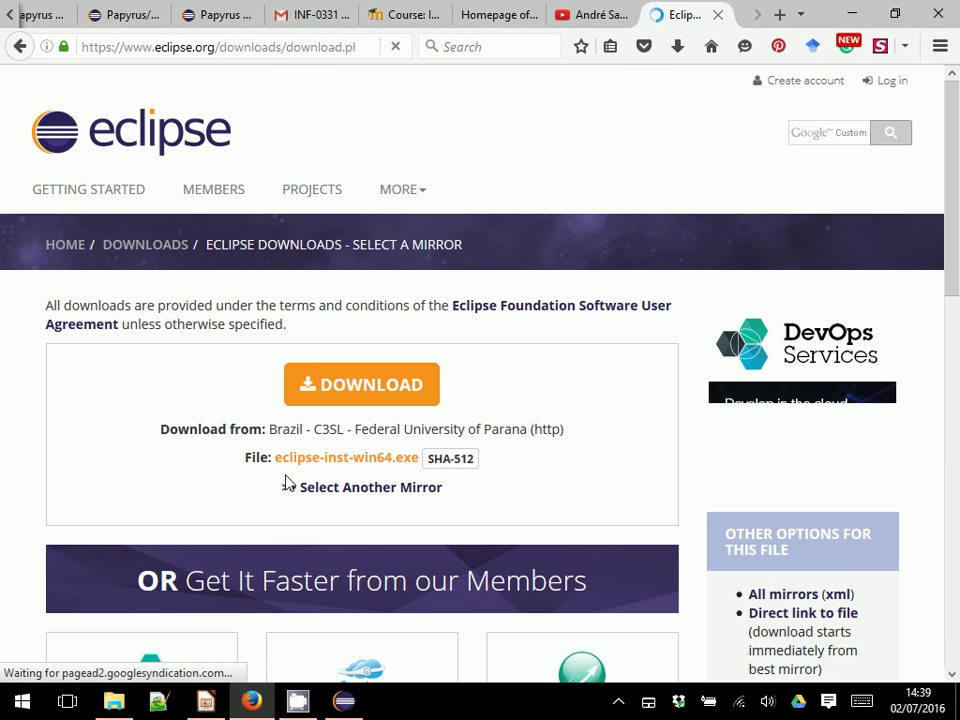
{"action": "scroll", "coordinate": [71, 456], "scroll_direction": "down", "scroll_amount": 4}
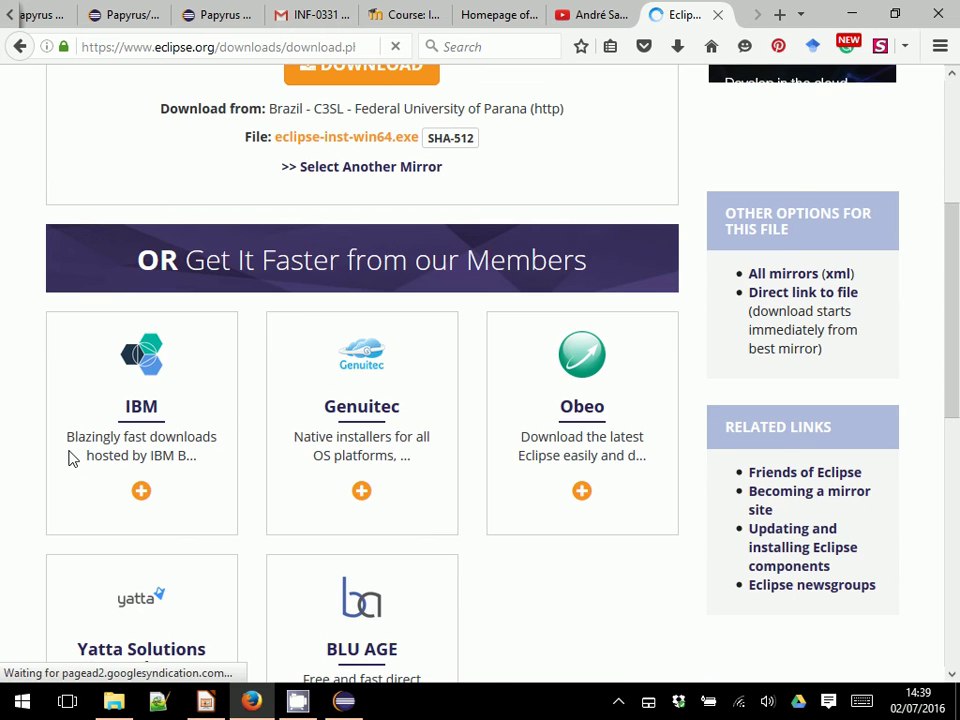
{"action": "scroll", "coordinate": [69, 457], "scroll_direction": "down", "scroll_amount": 3}
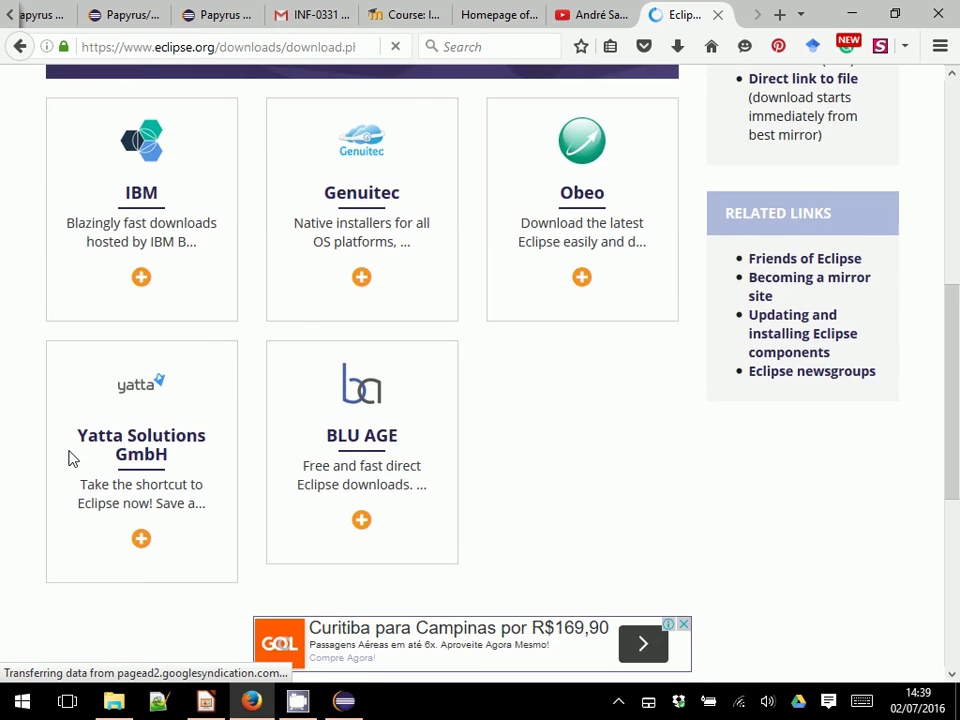
{"action": "scroll", "coordinate": [71, 458], "scroll_direction": "up", "scroll_amount": 4}
{"action": "scroll", "coordinate": [69, 457], "scroll_direction": "up", "scroll_amount": 3}
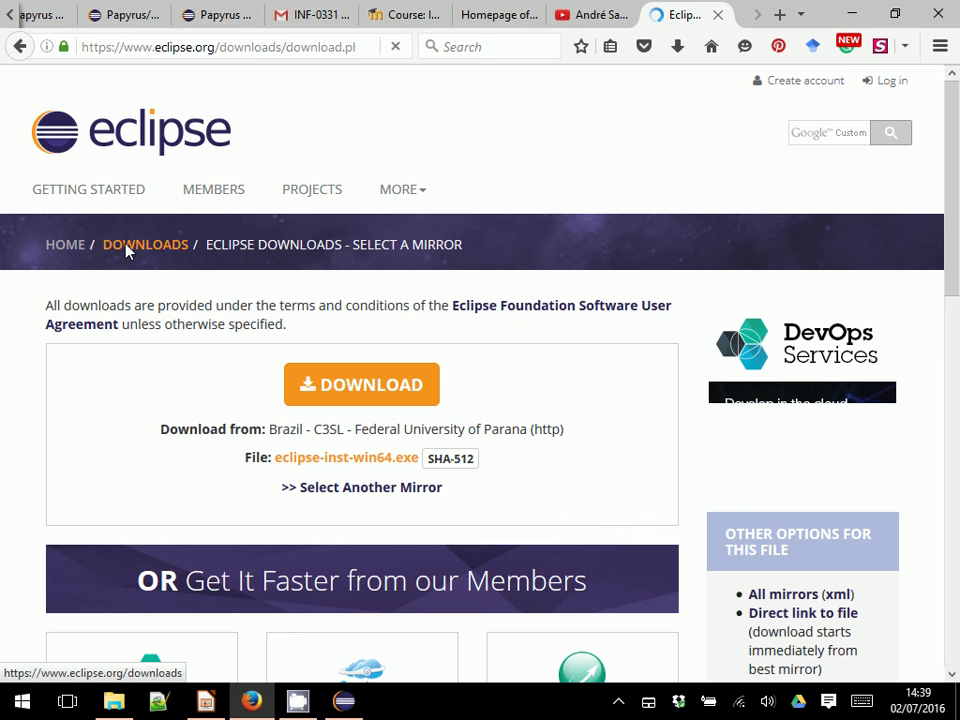
Return to the Eclipse home page and open the Download Packages list from its downloads page.
{"action": "left_click", "coordinate": [19, 52]}
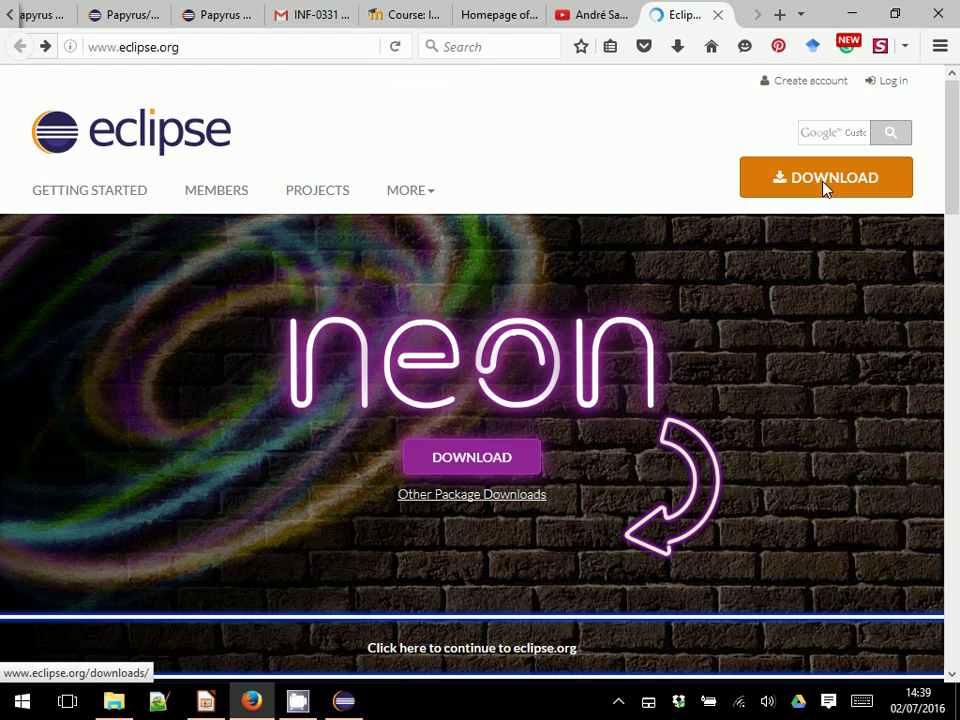
{"action": "left_click", "coordinate": [825, 180]}
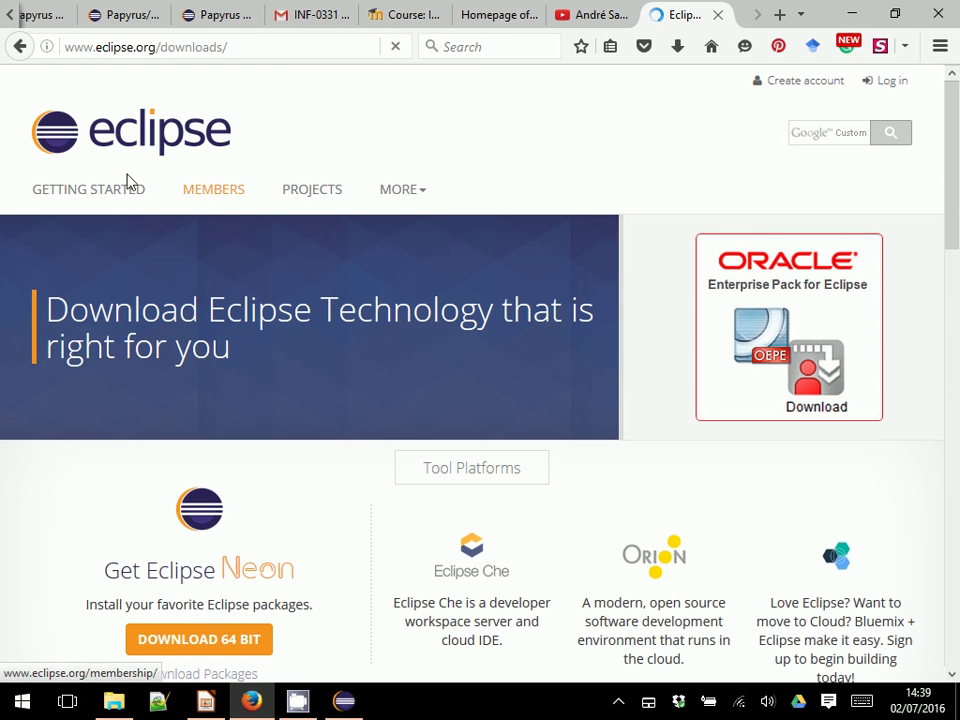
{"action": "scroll", "coordinate": [103, 186], "scroll_direction": "down", "scroll_amount": 5}
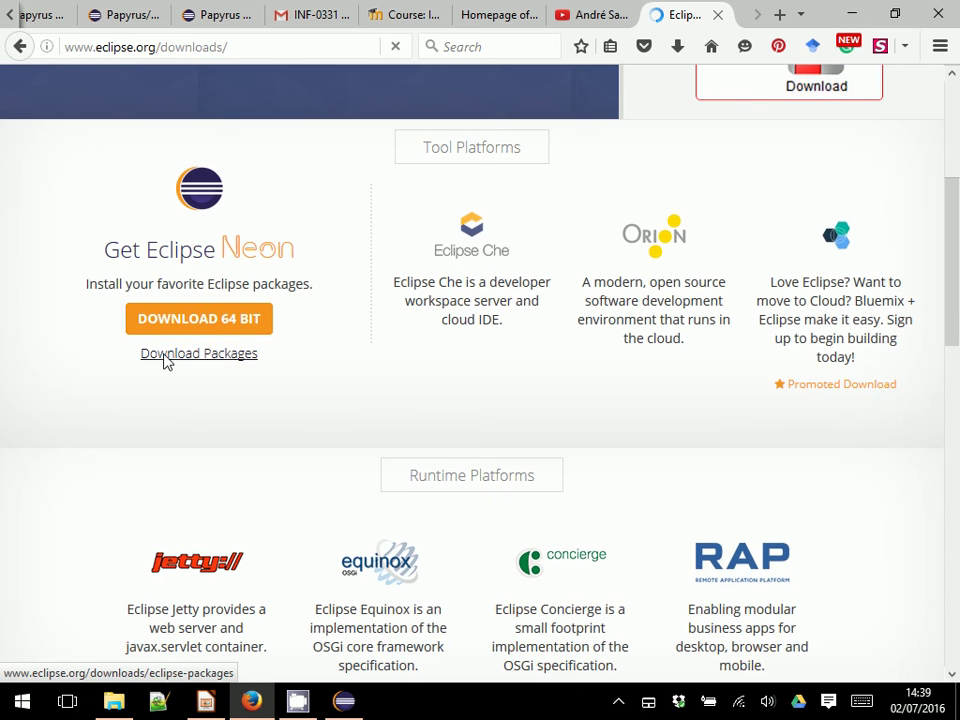
{"action": "left_click", "coordinate": [164, 357]}
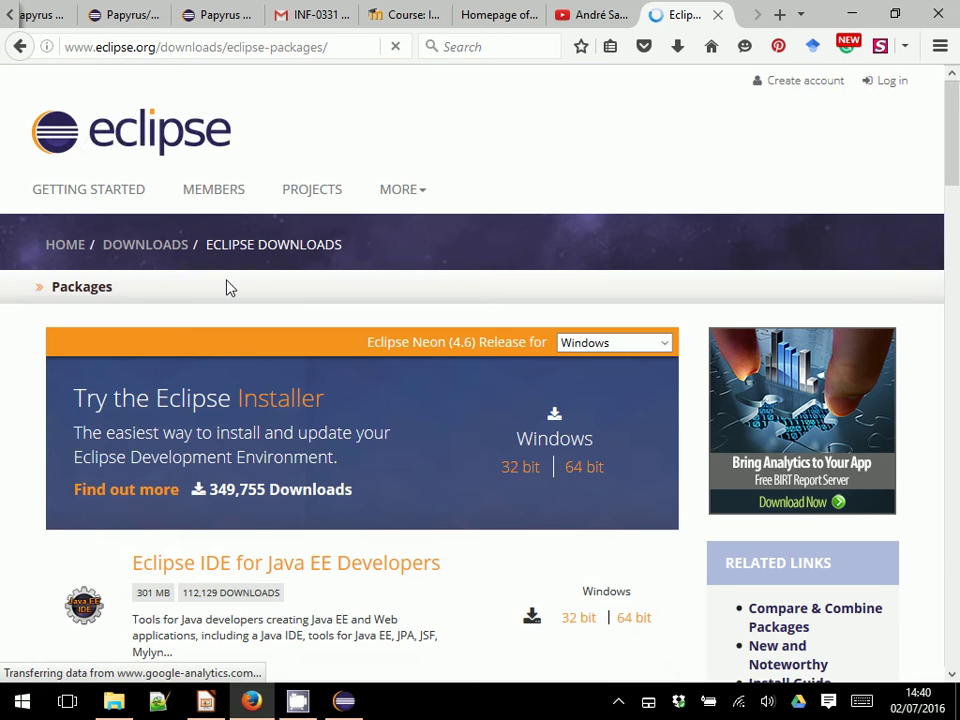
Look through the Eclipse Neon packages for Windows to find the Eclipse Modeling Tools package.
{"action": "scroll", "coordinate": [227, 287], "scroll_direction": "down", "scroll_amount": 5}
{"action": "scroll", "coordinate": [230, 285], "scroll_direction": "down", "scroll_amount": 3}
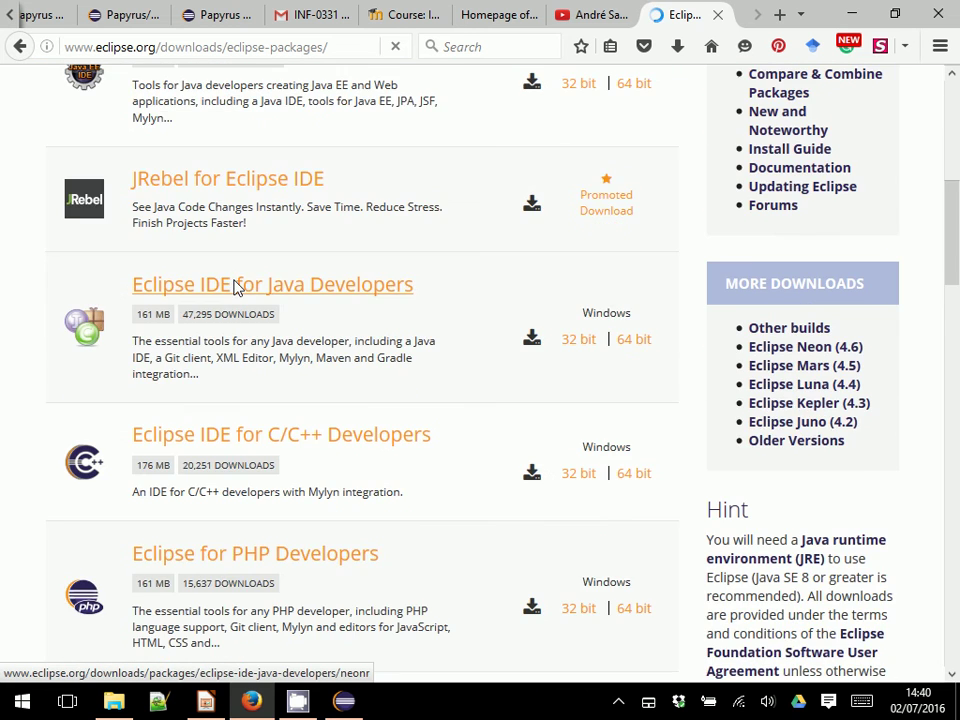
{"action": "scroll", "coordinate": [236, 285], "scroll_direction": "down", "scroll_amount": 3}
{"action": "scroll", "coordinate": [236, 287], "scroll_direction": "down", "scroll_amount": 5}
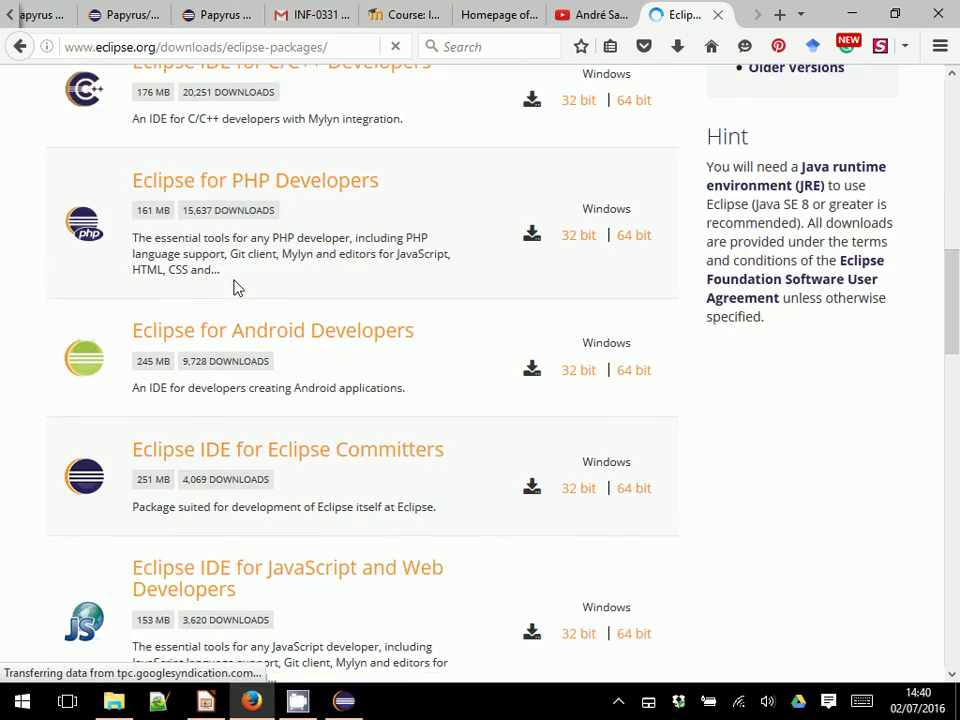
{"action": "scroll", "coordinate": [280, 296], "scroll_direction": "down", "scroll_amount": 3}
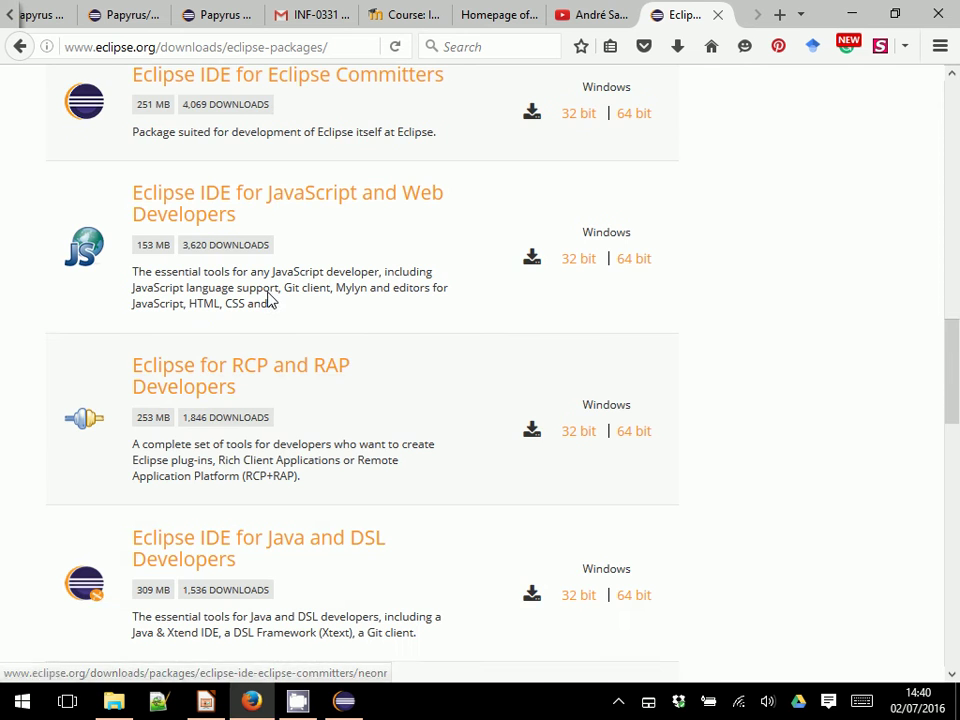
{"action": "scroll", "coordinate": [280, 293], "scroll_direction": "down", "scroll_amount": 3}
{"action": "scroll", "coordinate": [280, 292], "scroll_direction": "down", "scroll_amount": 3}
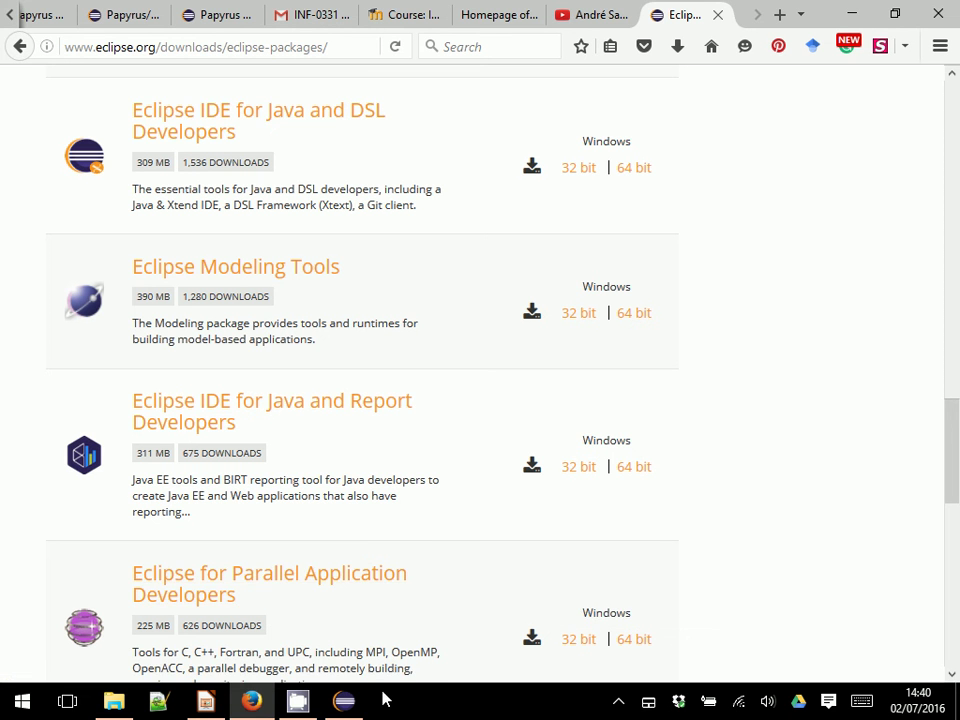
Switch to Eclipse, find Papyrus in the modeling components discovery, and close the dialog without installing anything.
{"action": "left_click", "coordinate": [341, 703]}
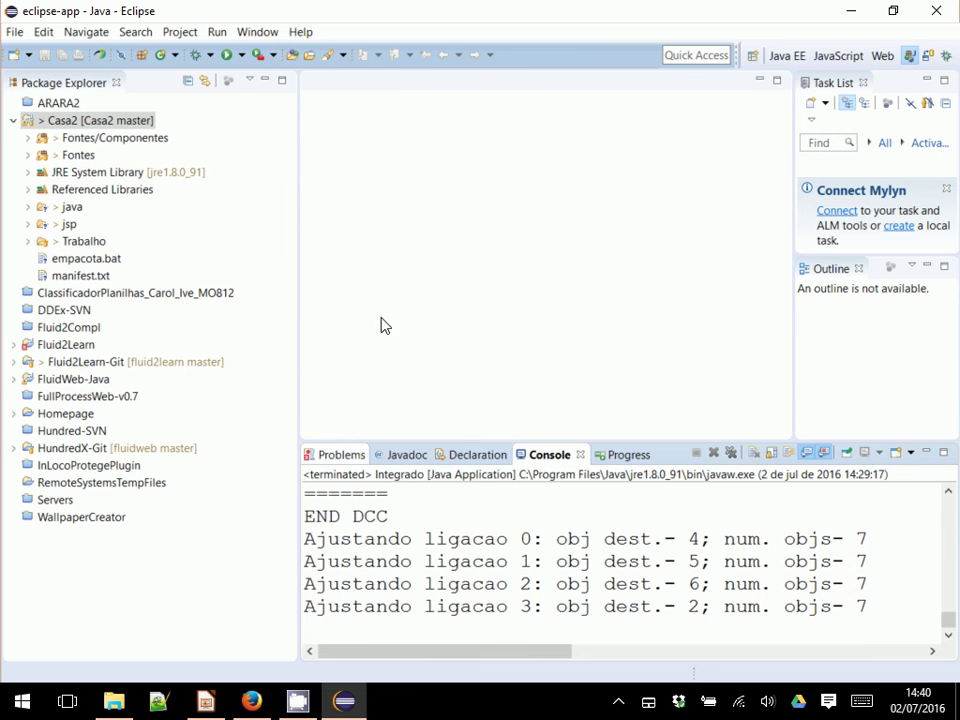
{"action": "left_click", "coordinate": [291, 35]}
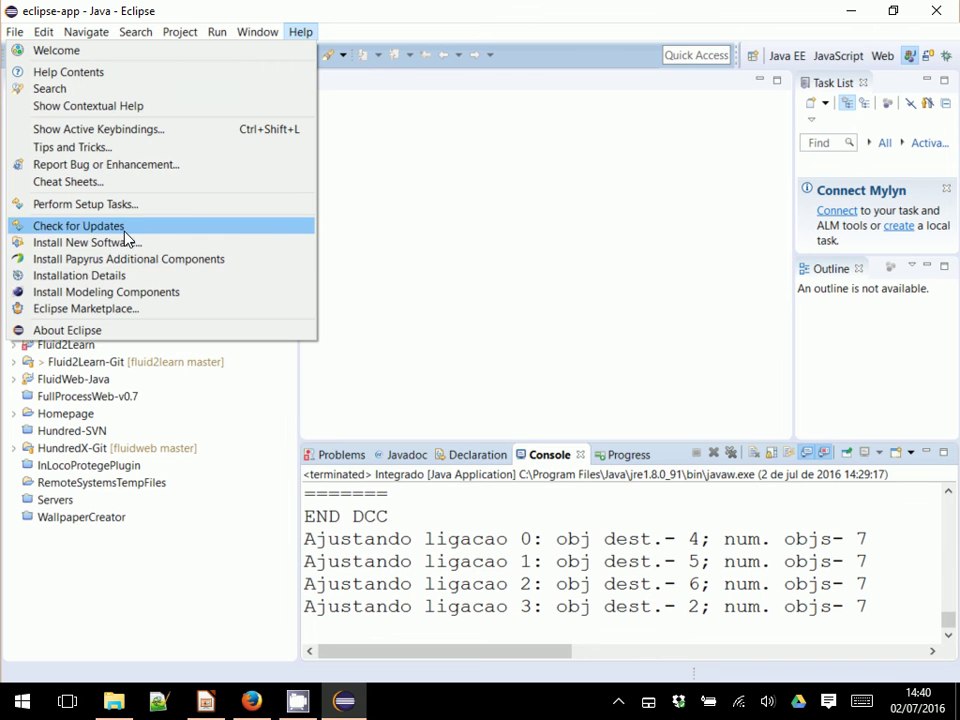
{"action": "left_click", "coordinate": [138, 293]}
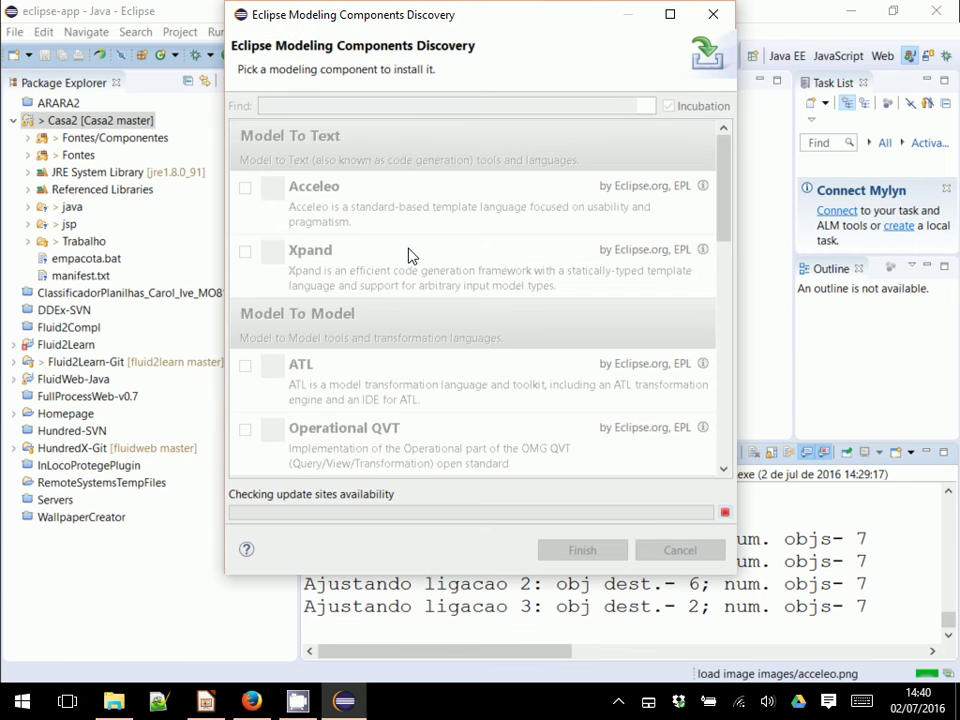
{"action": "left_click", "coordinate": [723, 470]}
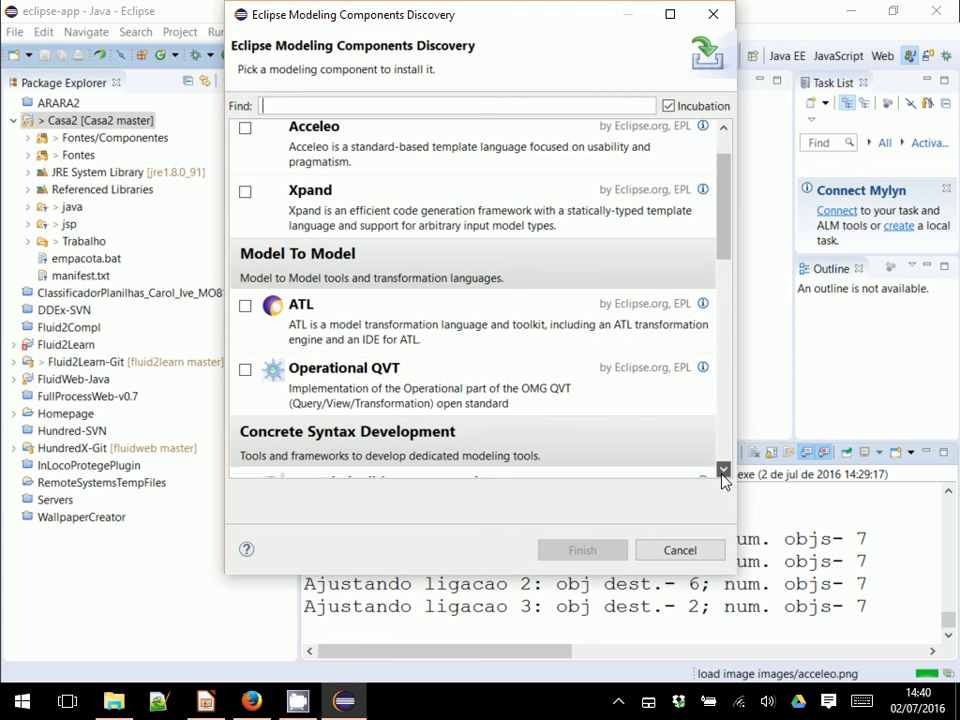
{"action": "left_click_drag", "start_coordinate": [723, 470], "coordinate": [723, 478]}
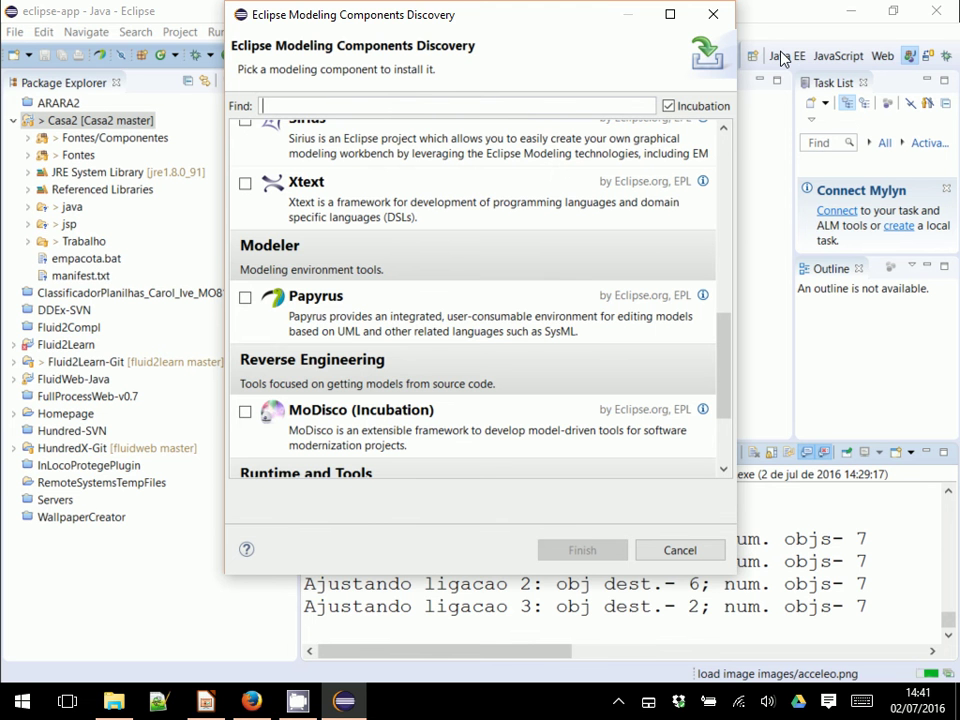
{"action": "left_click", "coordinate": [713, 15]}
Open the Install New Software wizard in Eclipse.
{"action": "left_click", "coordinate": [300, 31]}
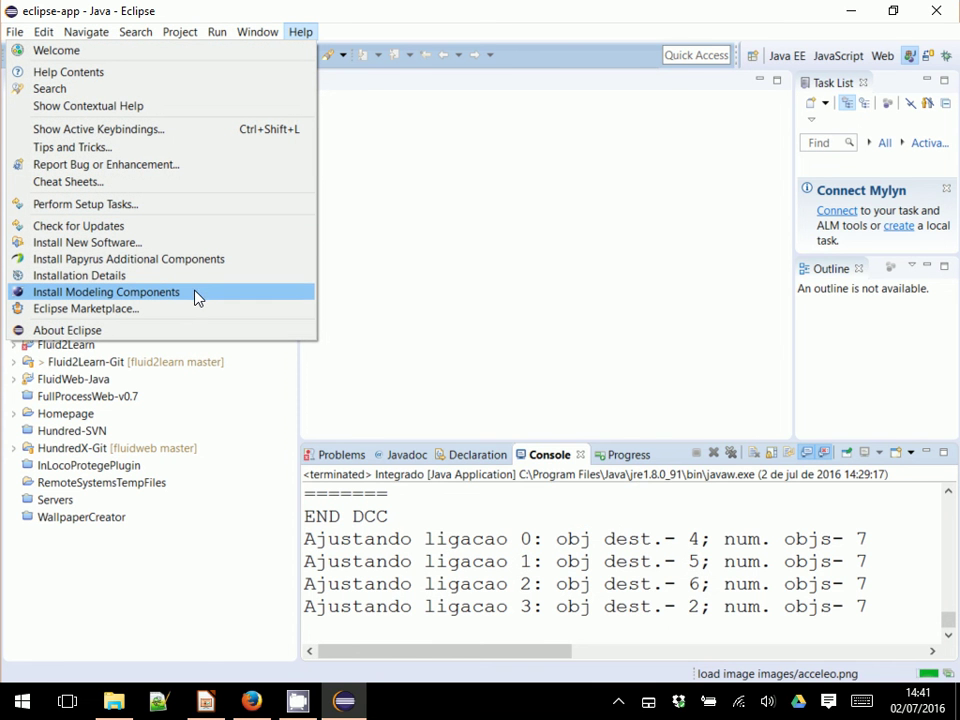
{"action": "left_click", "coordinate": [170, 243]}
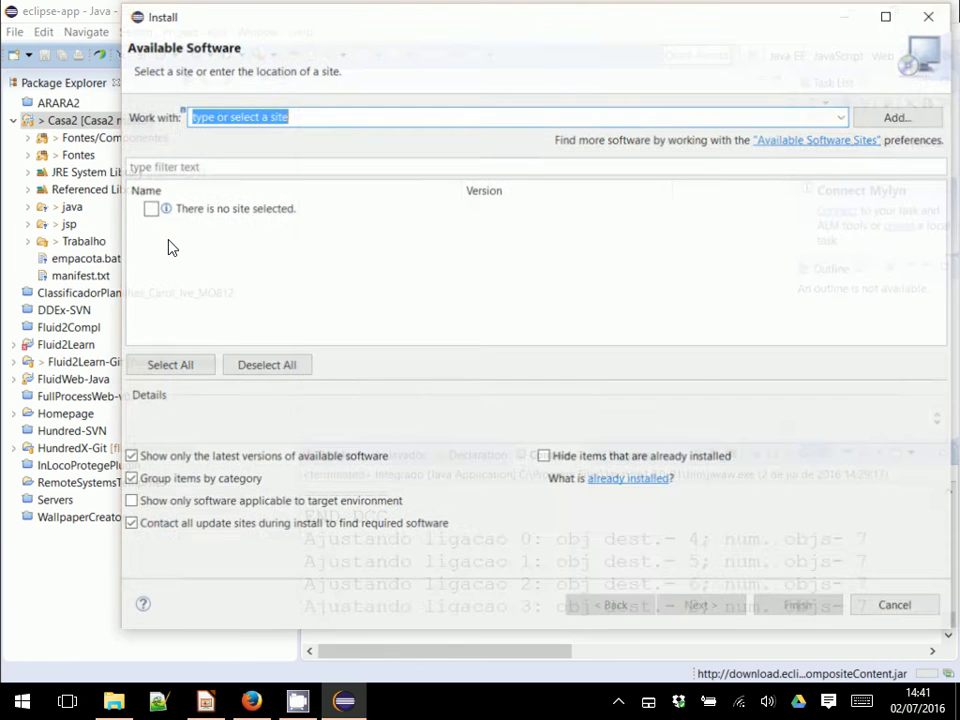
Switch to Firefox and find the Papyrus download page with its release update sites among the open tabs.
{"action": "left_click", "coordinate": [251, 701]}
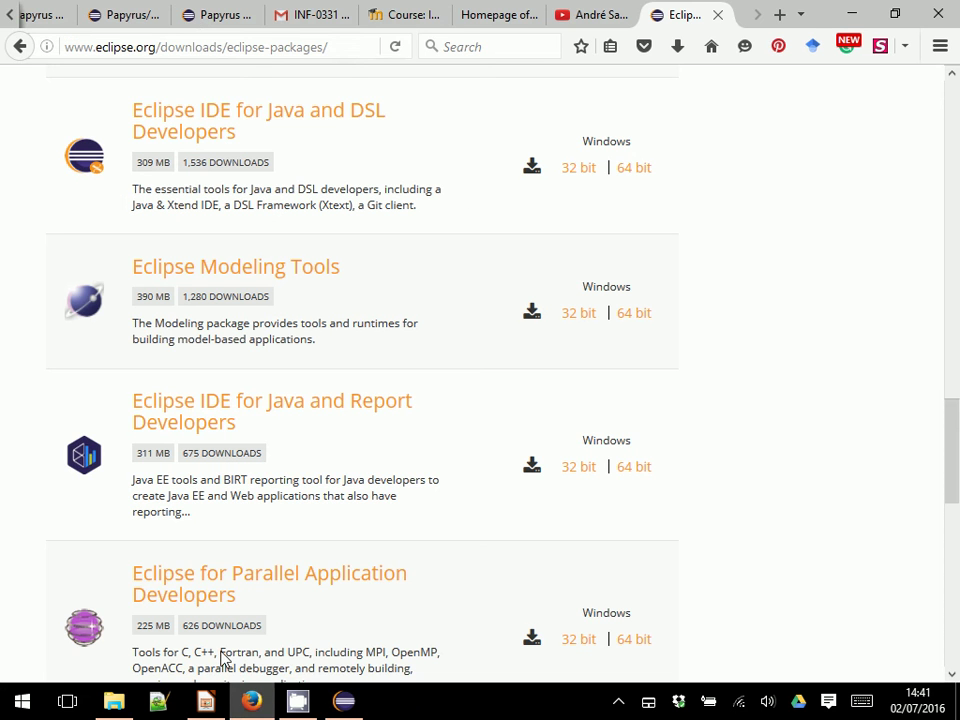
{"action": "left_click", "coordinate": [216, 17]}
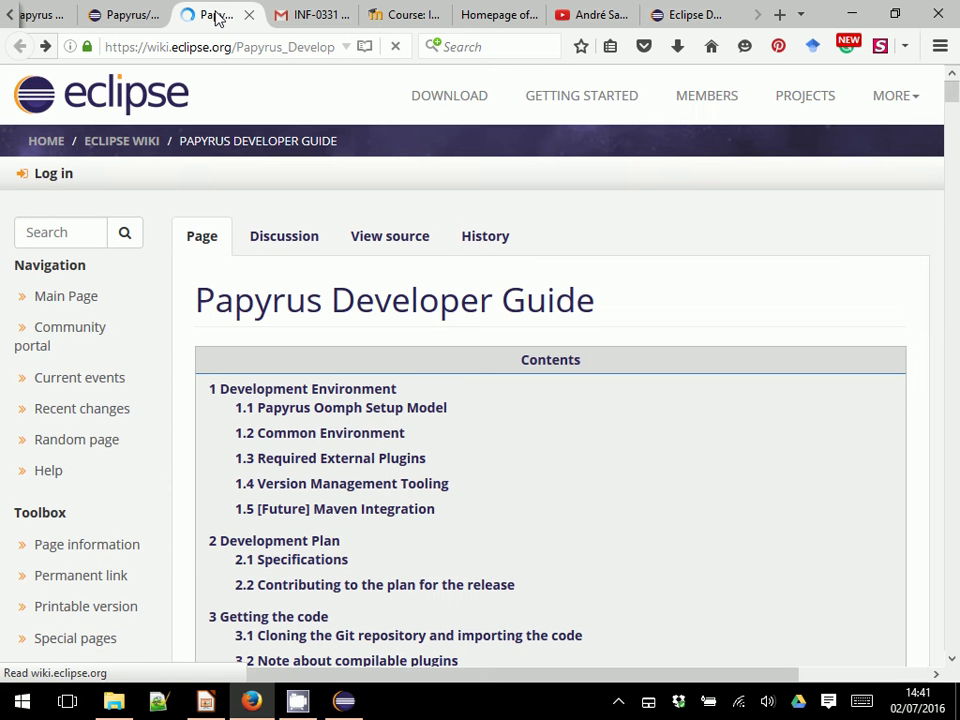
{"action": "left_click", "coordinate": [158, 18]}
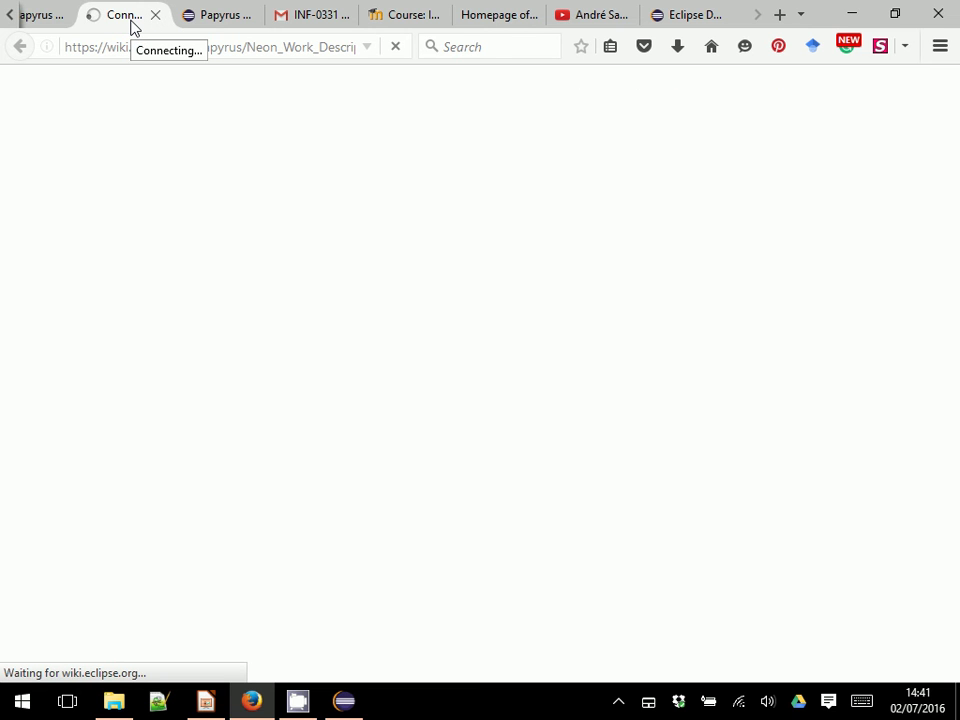
{"action": "left_click", "coordinate": [10, 15]}
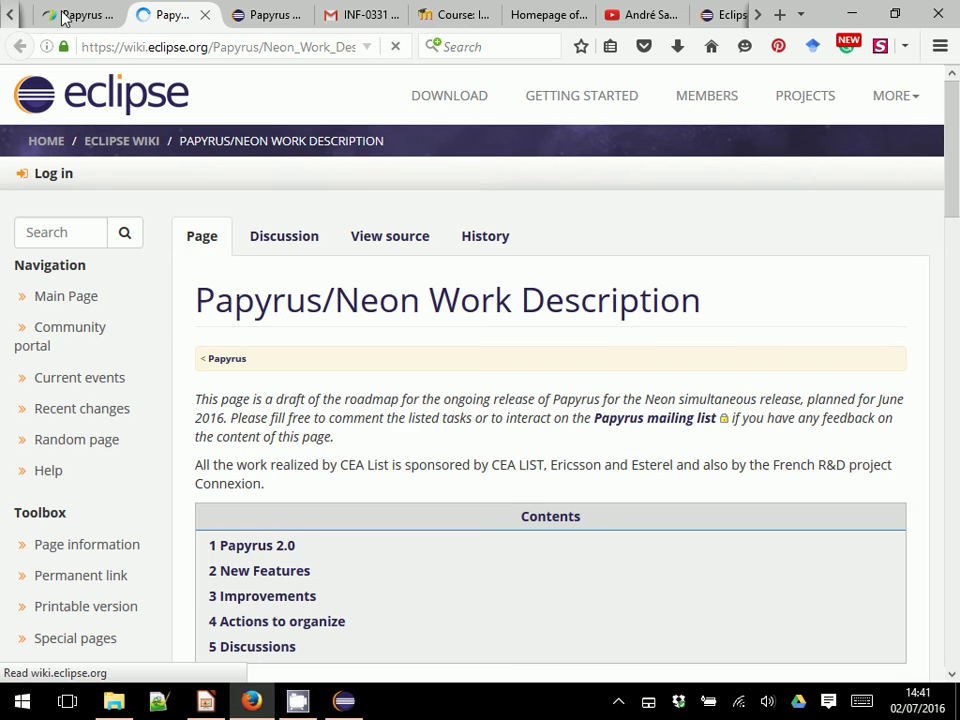
{"action": "left_click", "coordinate": [63, 18]}
{"action": "left_click", "coordinate": [10, 18]}
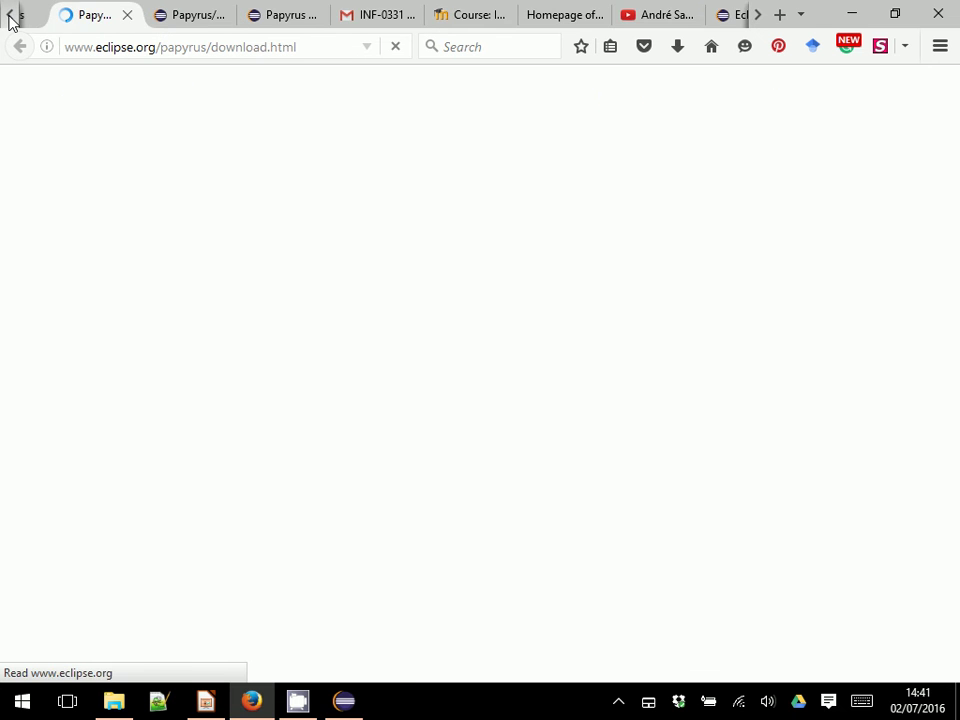
{"action": "left_click", "coordinate": [10, 18]}
{"action": "left_click", "coordinate": [10, 18]}
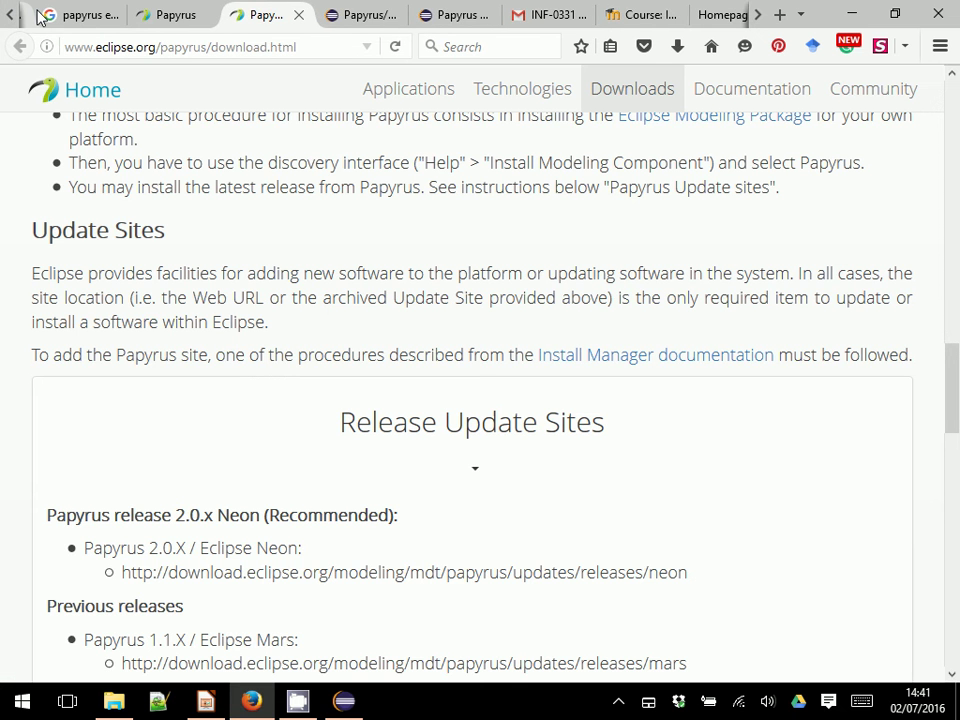
Show the Papyrus home page at eclipse.org/papyrus and look through its overview and applications sections.
{"action": "left_click", "coordinate": [167, 25]}
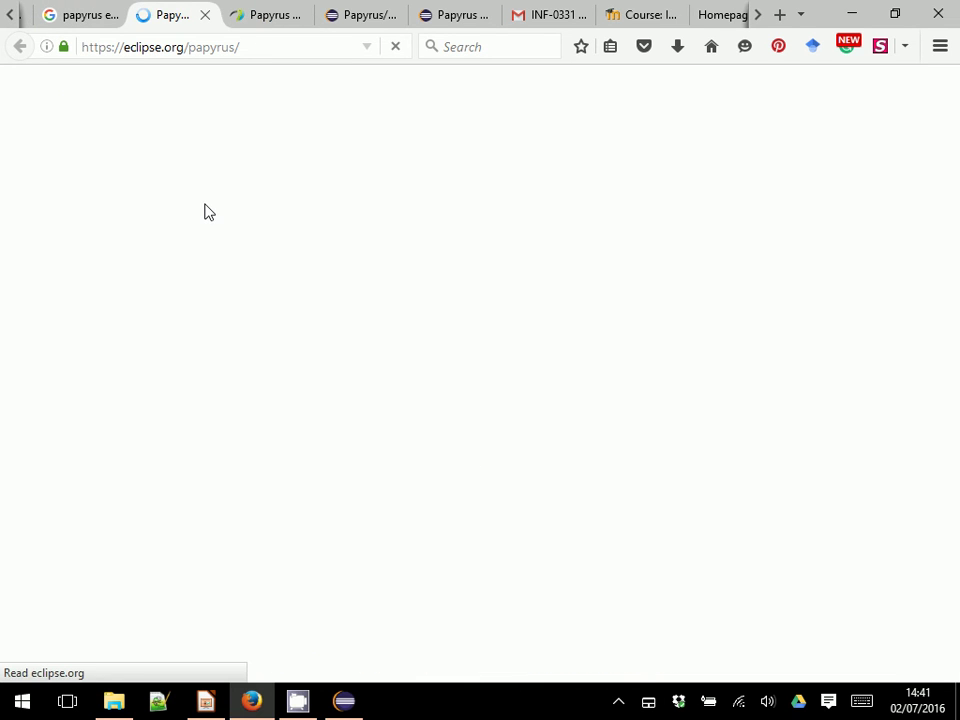
{"action": "scroll", "coordinate": [278, 218], "scroll_direction": "up", "scroll_amount": 10}
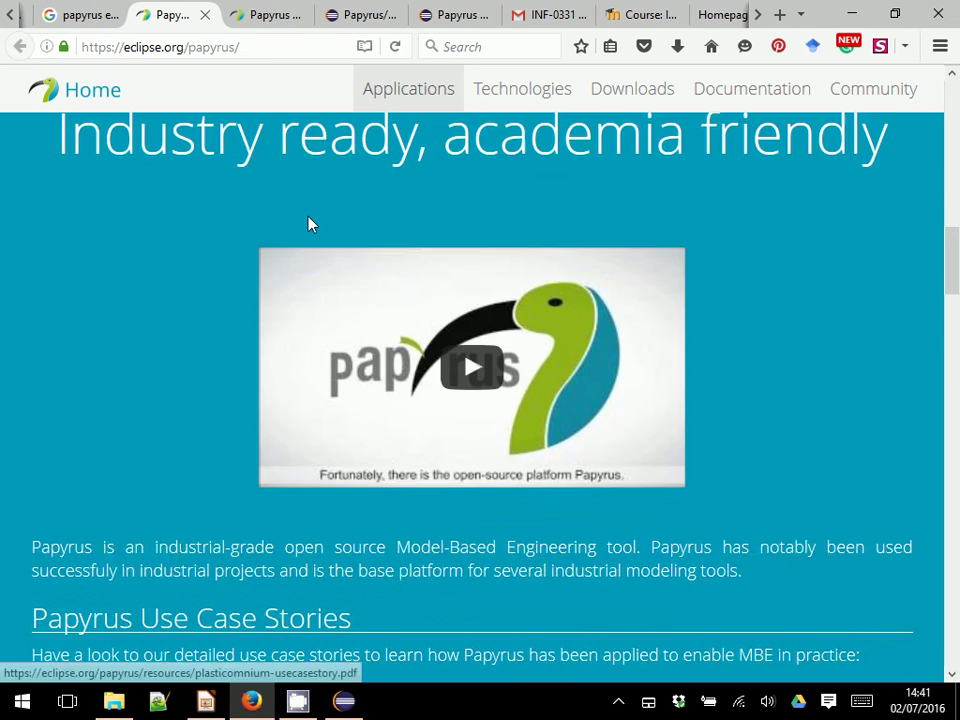
{"action": "scroll", "coordinate": [308, 223], "scroll_direction": "down", "scroll_amount": 2}
{"action": "scroll", "coordinate": [308, 223], "scroll_direction": "down", "scroll_amount": 2}
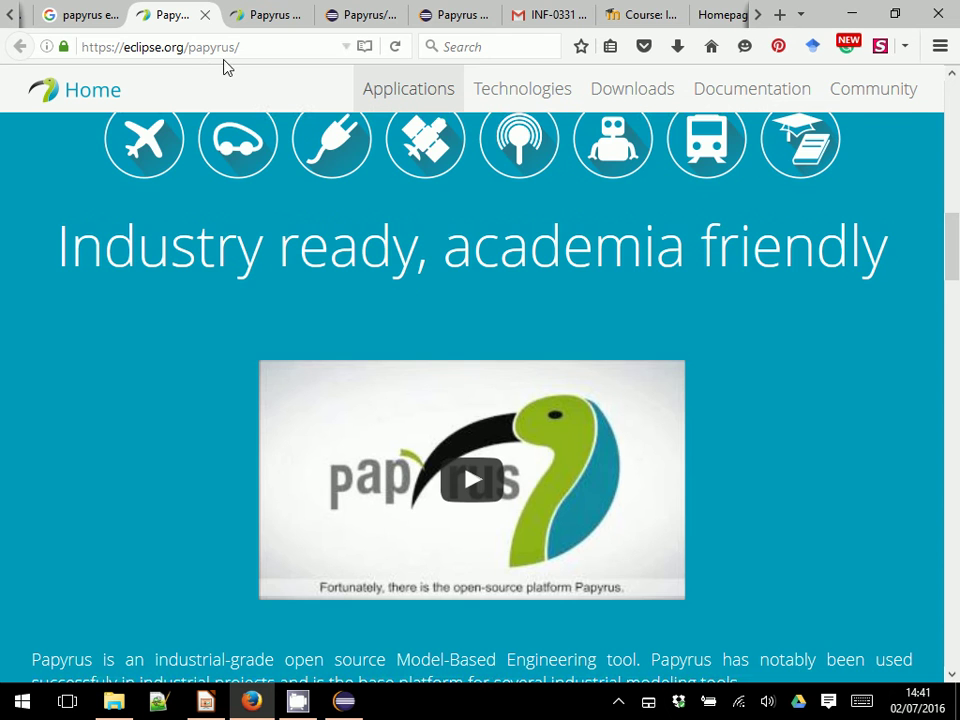
{"action": "scroll", "coordinate": [270, 252], "scroll_direction": "down", "scroll_amount": 8}
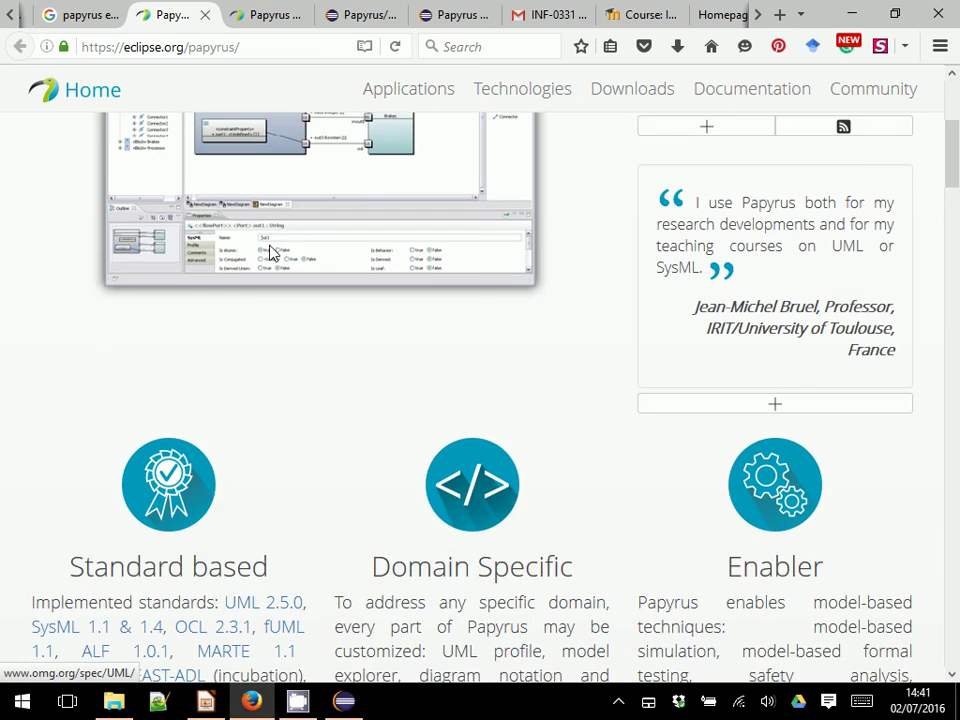
{"action": "scroll", "coordinate": [270, 252], "scroll_direction": "up", "scroll_amount": 3}
{"action": "scroll", "coordinate": [270, 252], "scroll_direction": "down", "scroll_amount": 12}
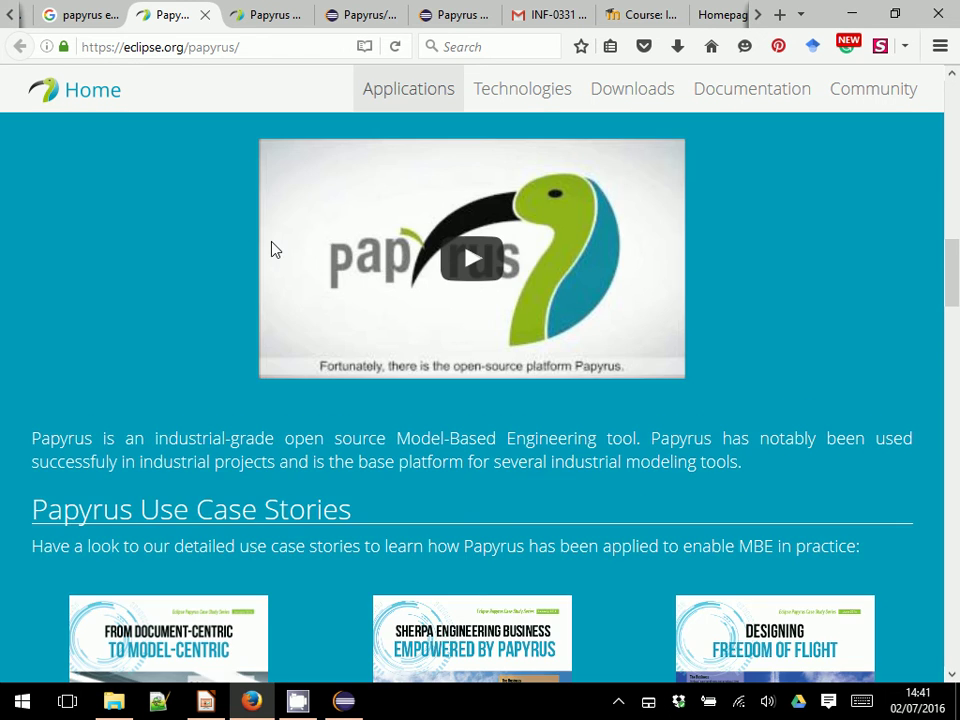
Look through the Papyrus home page from the use case stories and Technologies section to Papyrus relatives, and return to the page's beginning.
{"action": "scroll", "coordinate": [617, 282], "scroll_direction": "down", "scroll_amount": 1}
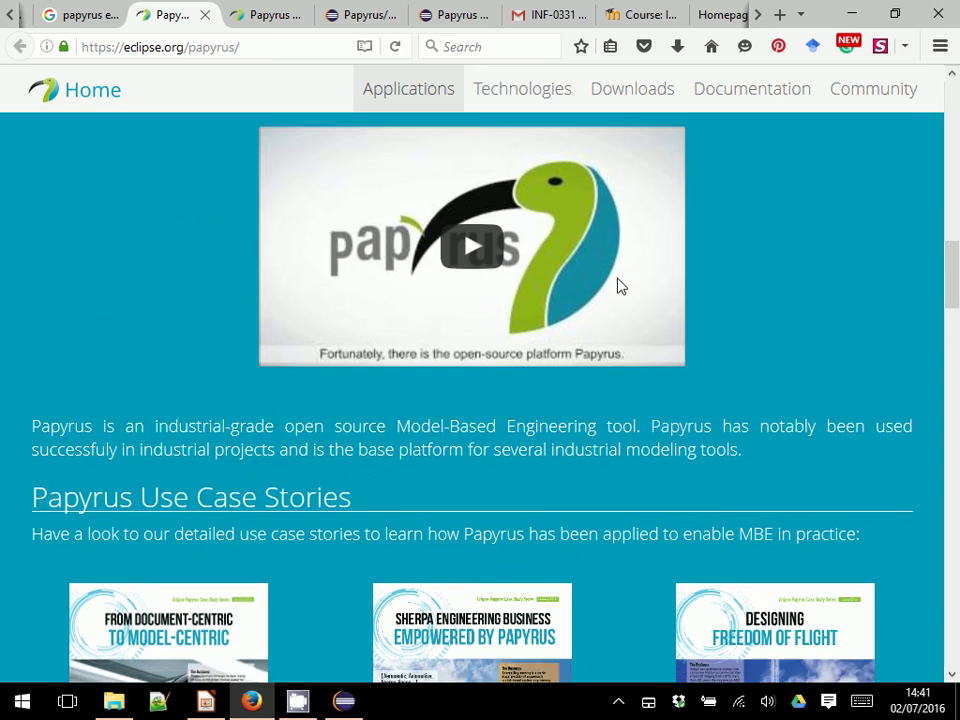
{"action": "scroll", "coordinate": [489, 340], "scroll_direction": "down", "scroll_amount": 10}
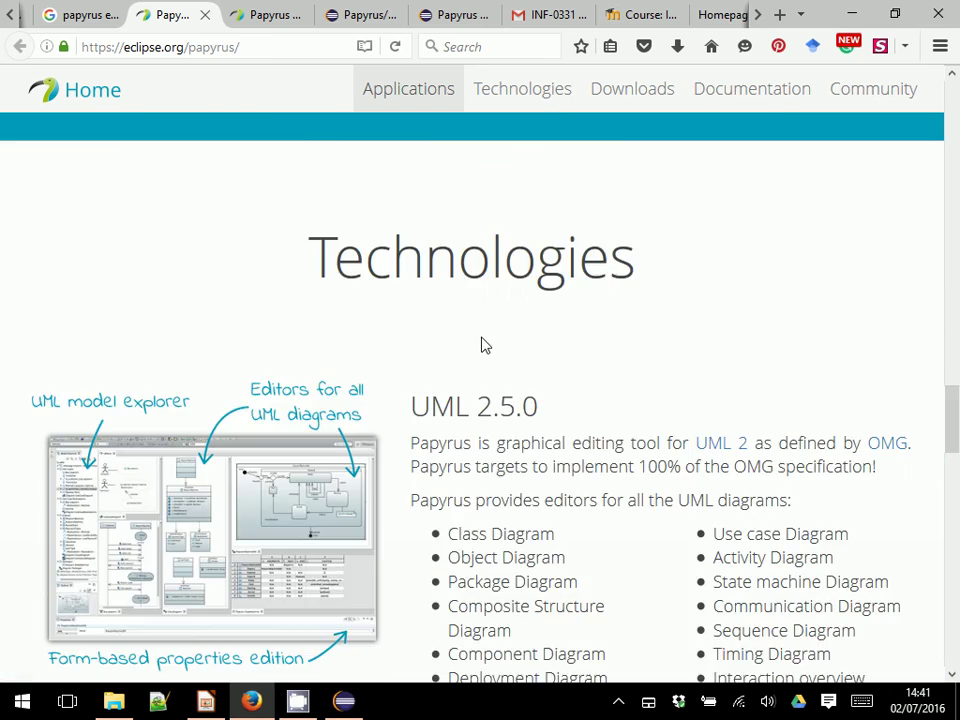
{"action": "scroll", "coordinate": [482, 342], "scroll_direction": "up", "scroll_amount": 20}
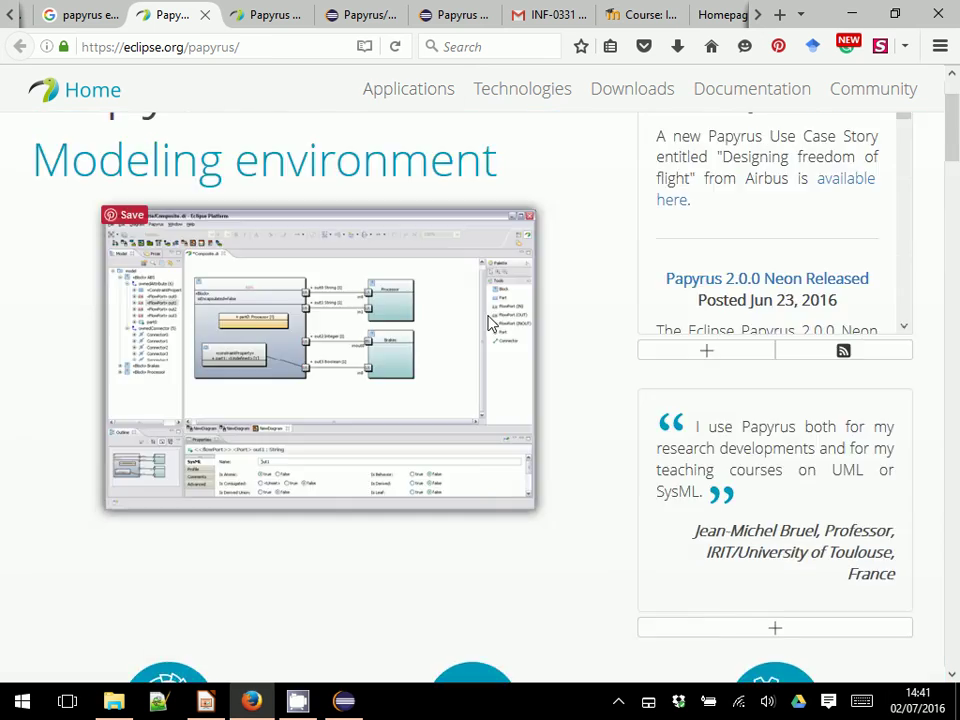
{"action": "scroll", "coordinate": [493, 318], "scroll_direction": "up", "scroll_amount": 2}
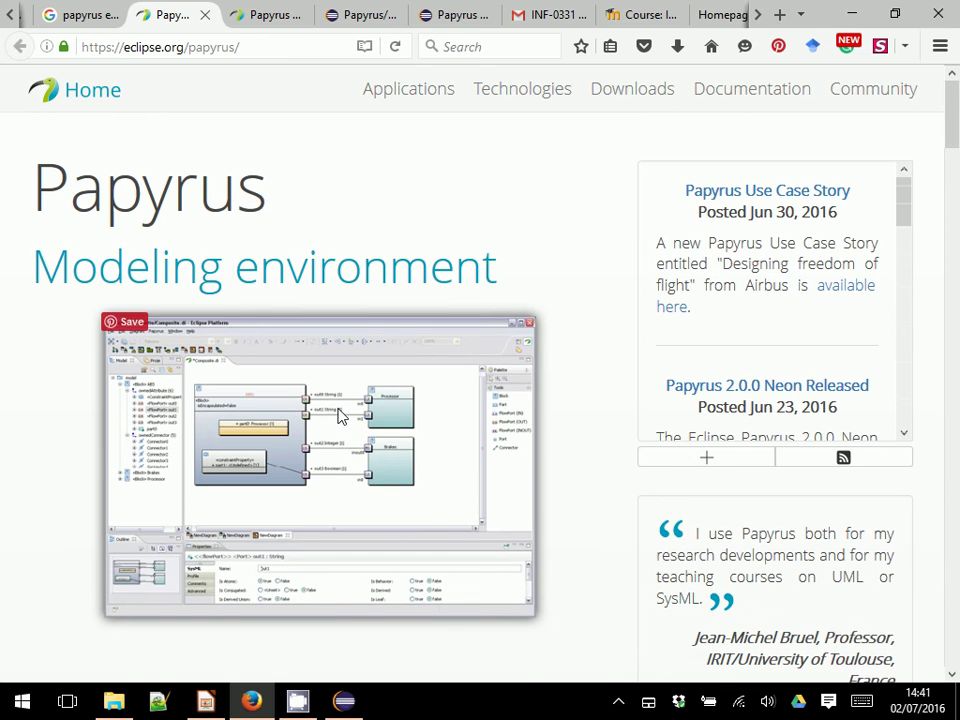
{"action": "scroll", "coordinate": [280, 422], "scroll_direction": "down", "scroll_amount": 15}
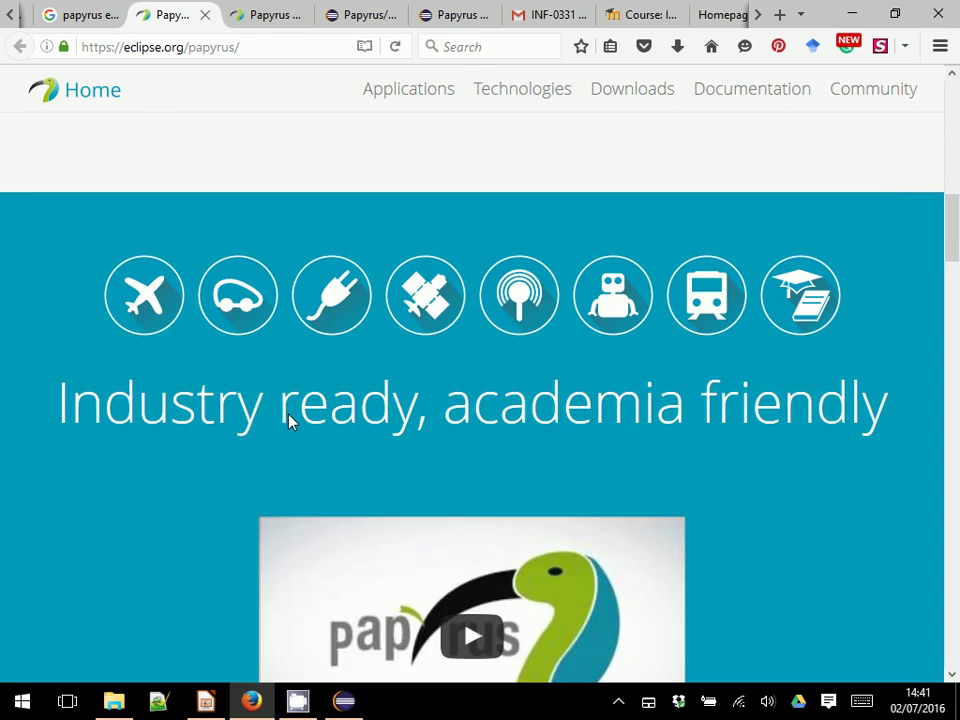
{"action": "scroll", "coordinate": [288, 422], "scroll_direction": "down", "scroll_amount": 8}
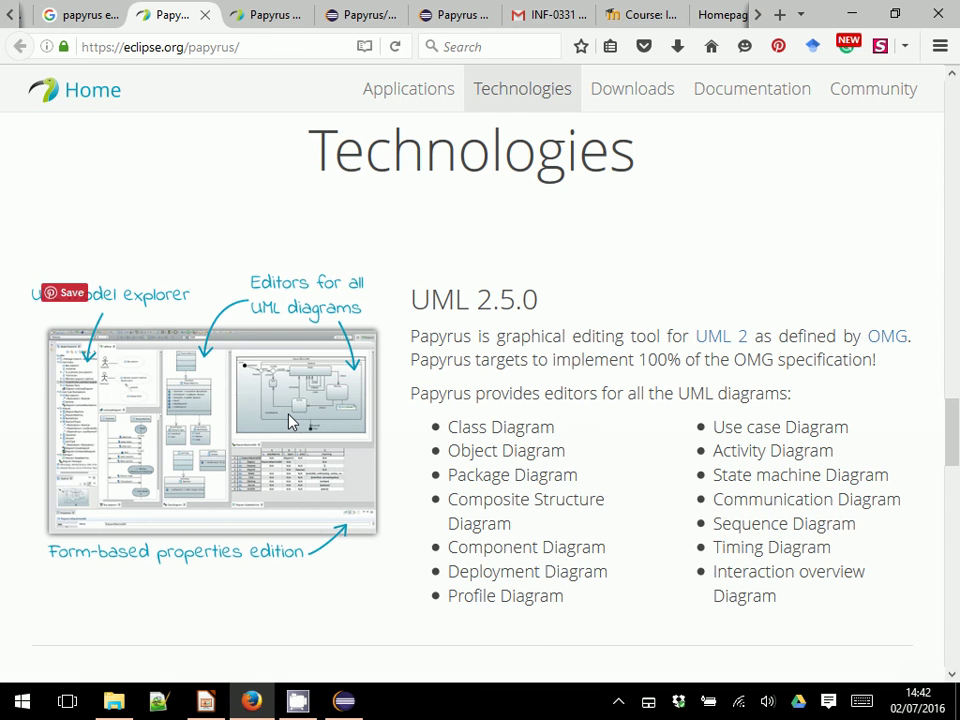
{"action": "scroll", "coordinate": [288, 422], "scroll_direction": "down", "scroll_amount": 8}
{"action": "scroll", "coordinate": [288, 422], "scroll_direction": "down", "scroll_amount": 5}
{"action": "scroll", "coordinate": [289, 422], "scroll_direction": "up", "scroll_amount": 3}
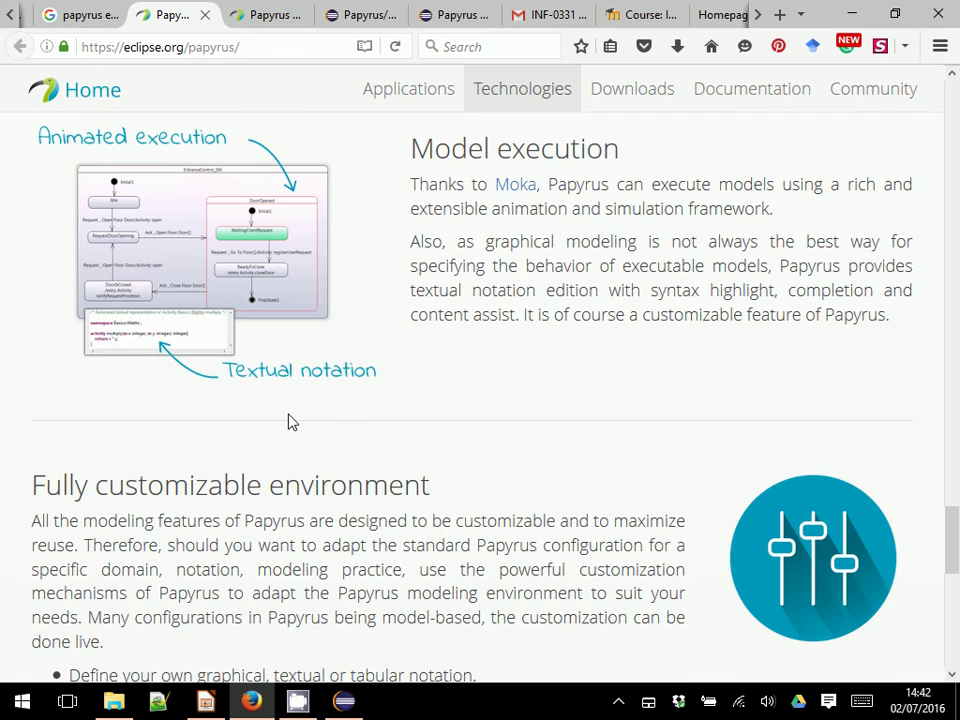
{"action": "scroll", "coordinate": [294, 420], "scroll_direction": "down", "scroll_amount": 8}
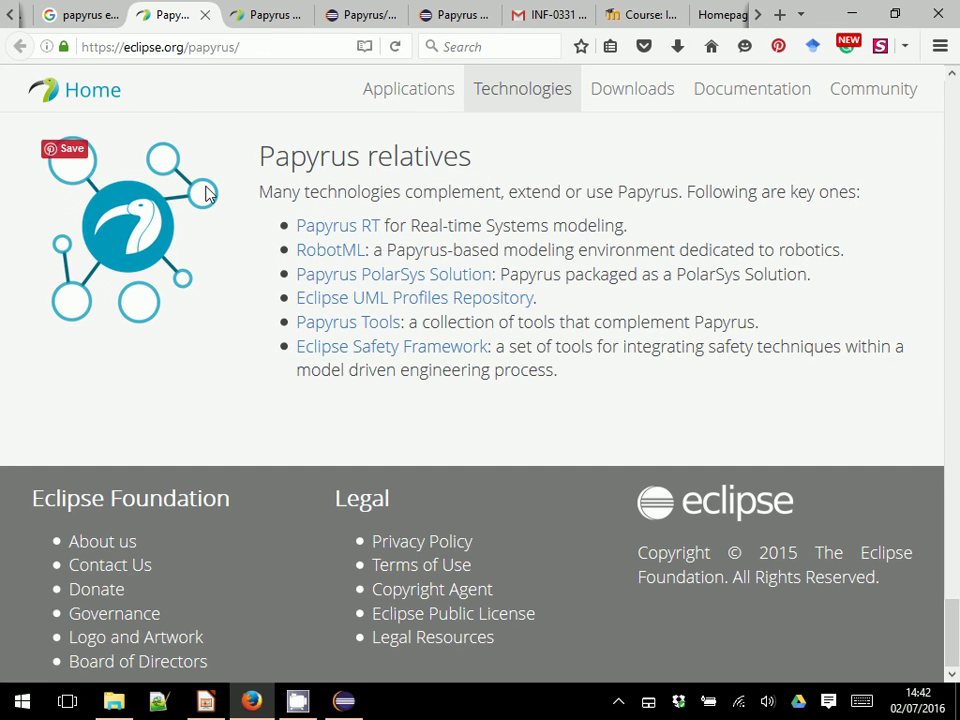
{"action": "scroll", "coordinate": [205, 193], "scroll_direction": "up", "scroll_amount": 15}
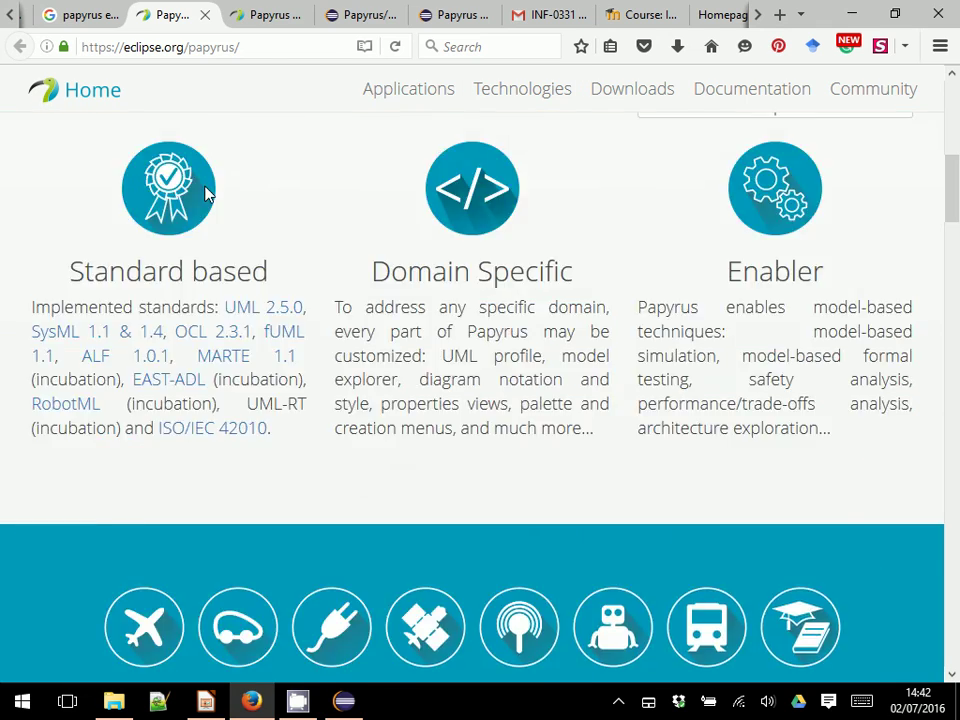
{"action": "scroll", "coordinate": [205, 193], "scroll_direction": "up", "scroll_amount": 5}
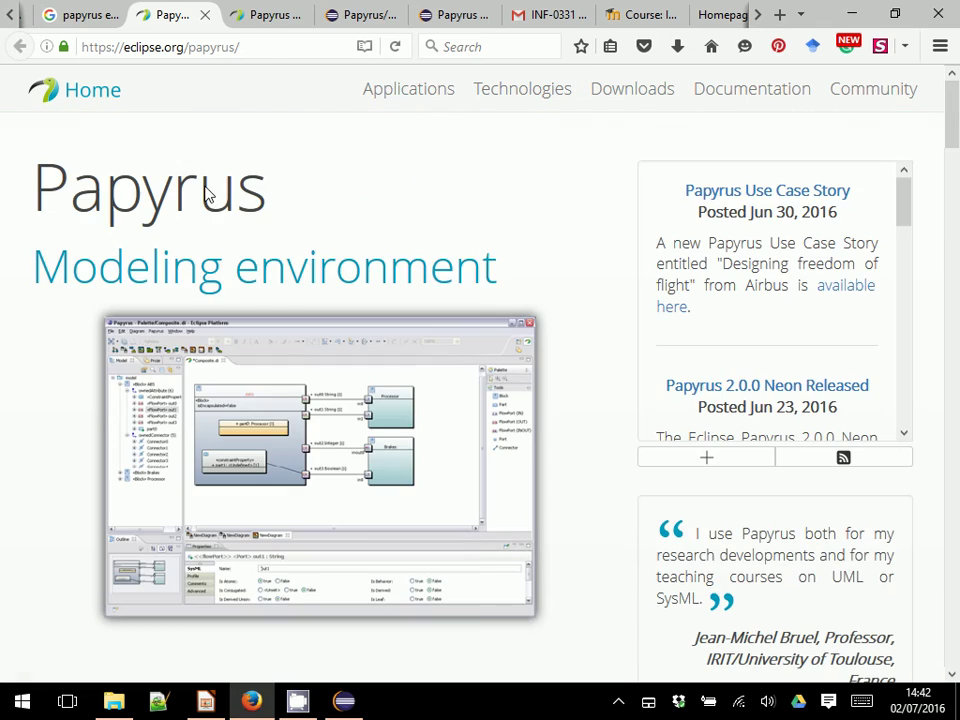
Show the Papyrus download page and highlight the release update site address for Papyrus 2.0.X / Eclipse Neon.
{"action": "left_click", "coordinate": [252, 32]}
{"action": "scroll", "coordinate": [270, 167], "scroll_direction": "up", "scroll_amount": 2}
{"action": "scroll", "coordinate": [270, 167], "scroll_direction": "down", "scroll_amount": 3}
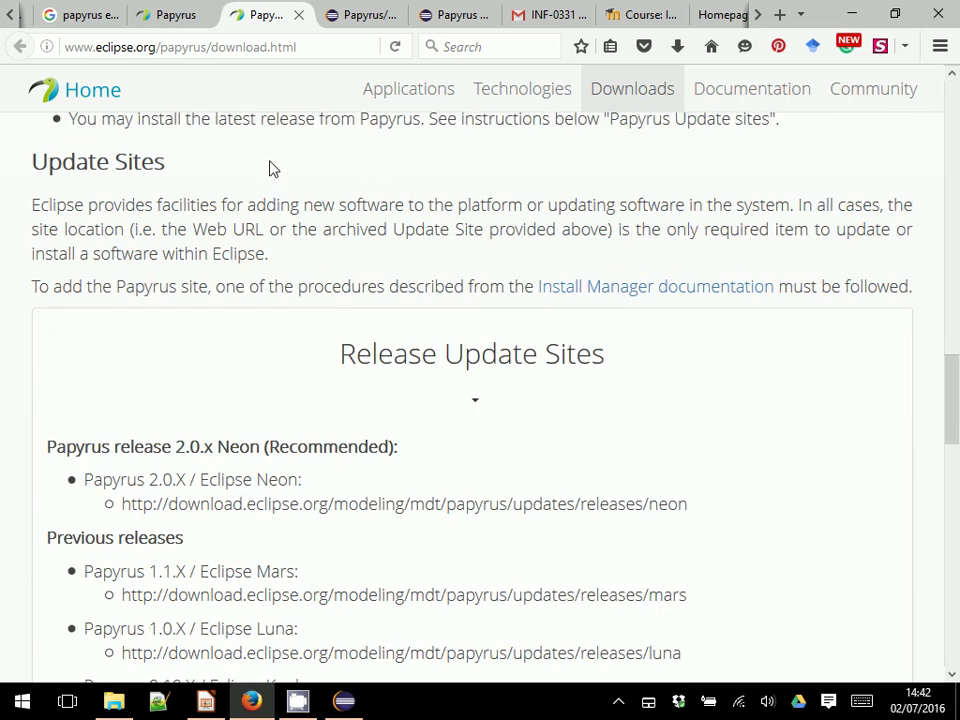
{"action": "scroll", "coordinate": [229, 298], "scroll_direction": "down", "scroll_amount": 4}
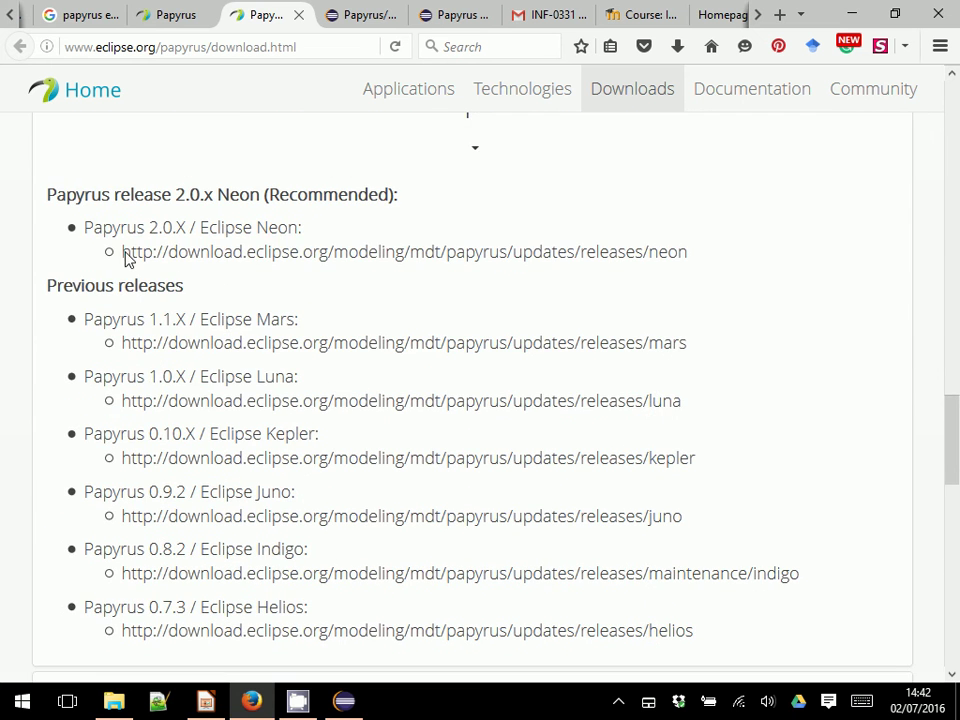
{"action": "left_click_drag", "start_coordinate": [126, 258], "coordinate": [690, 261]}
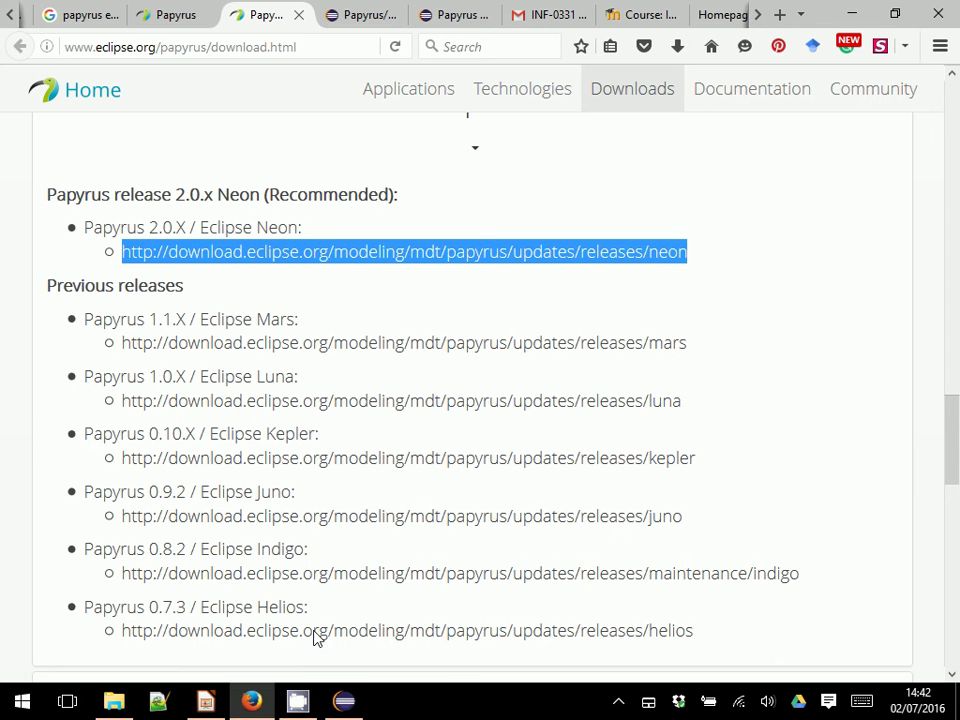
Switch to Eclipse, show the Add Repository dialog for entering a new update site, and close it without adding one.
{"action": "left_click", "coordinate": [344, 700]}
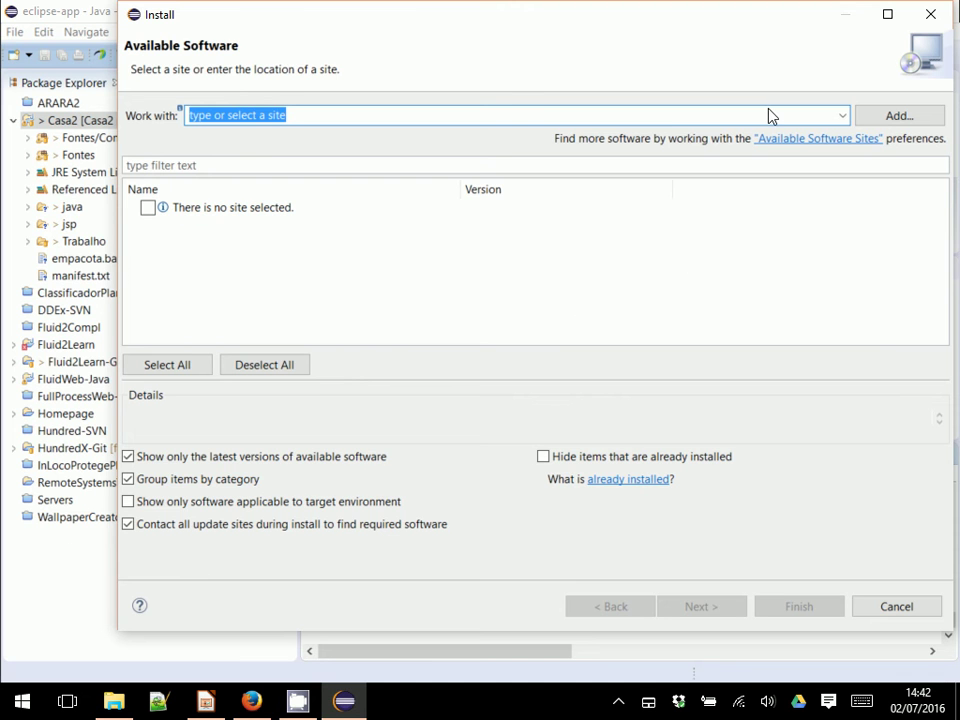
{"action": "left_click", "coordinate": [895, 120]}
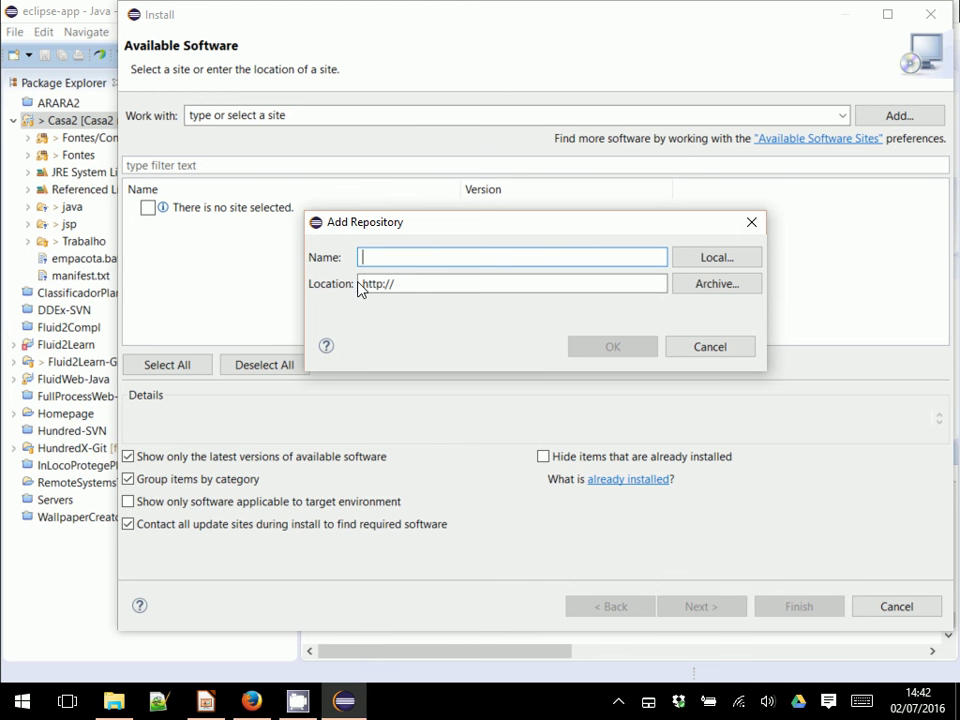
{"action": "left_click", "coordinate": [752, 222]}
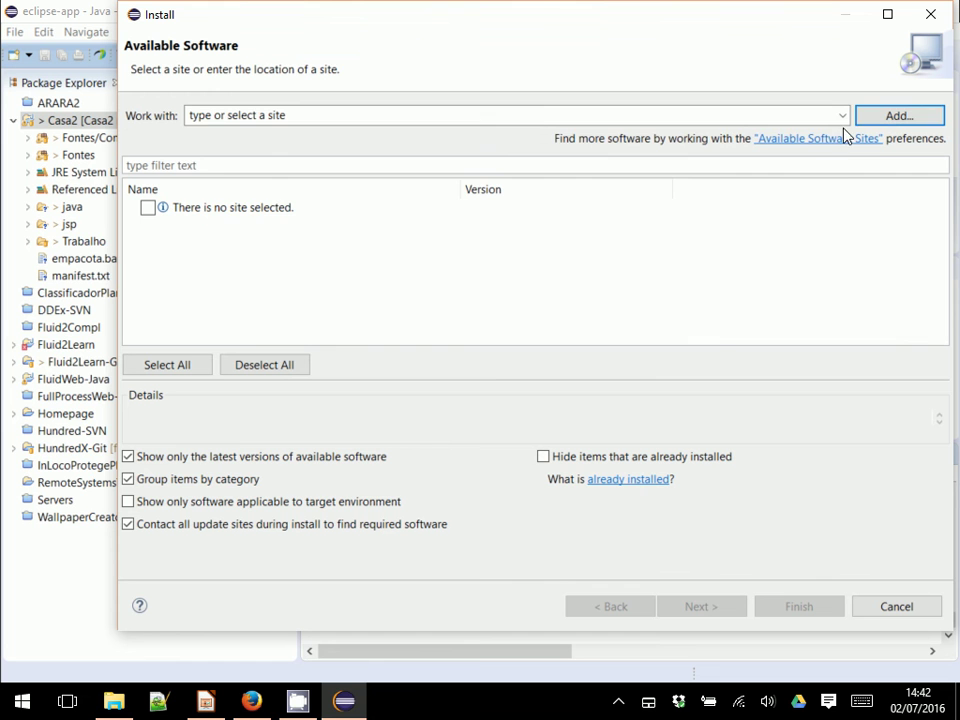
Load the existing Papyrus neon update site in the Install wizard, expand its Papyrus category, and close the wizard without installing.
{"action": "left_click", "coordinate": [843, 117]}
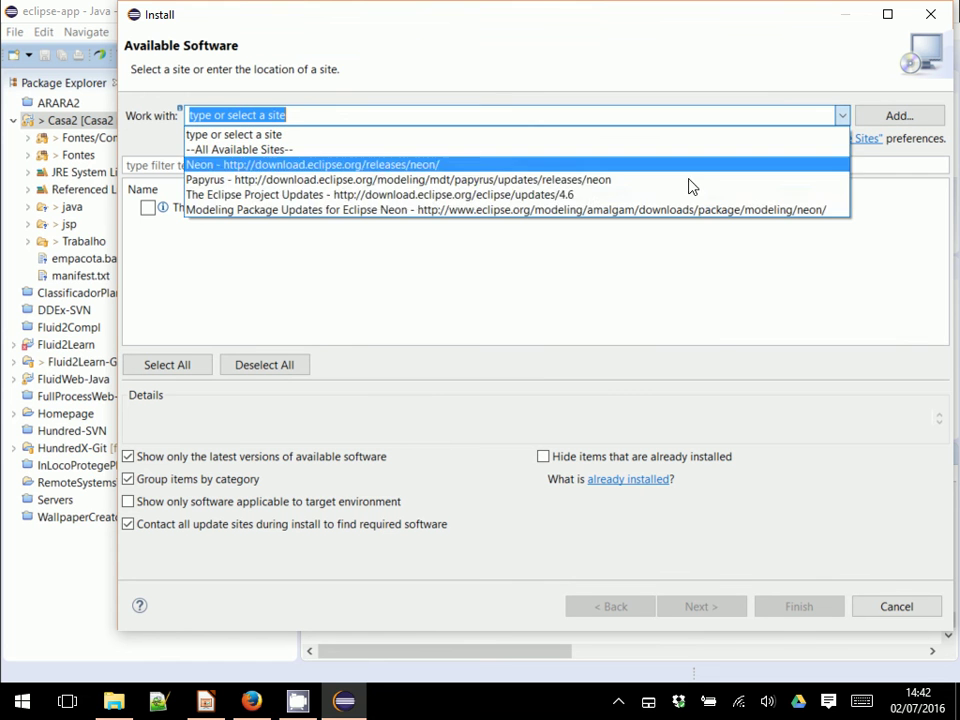
{"action": "left_click", "coordinate": [250, 180]}
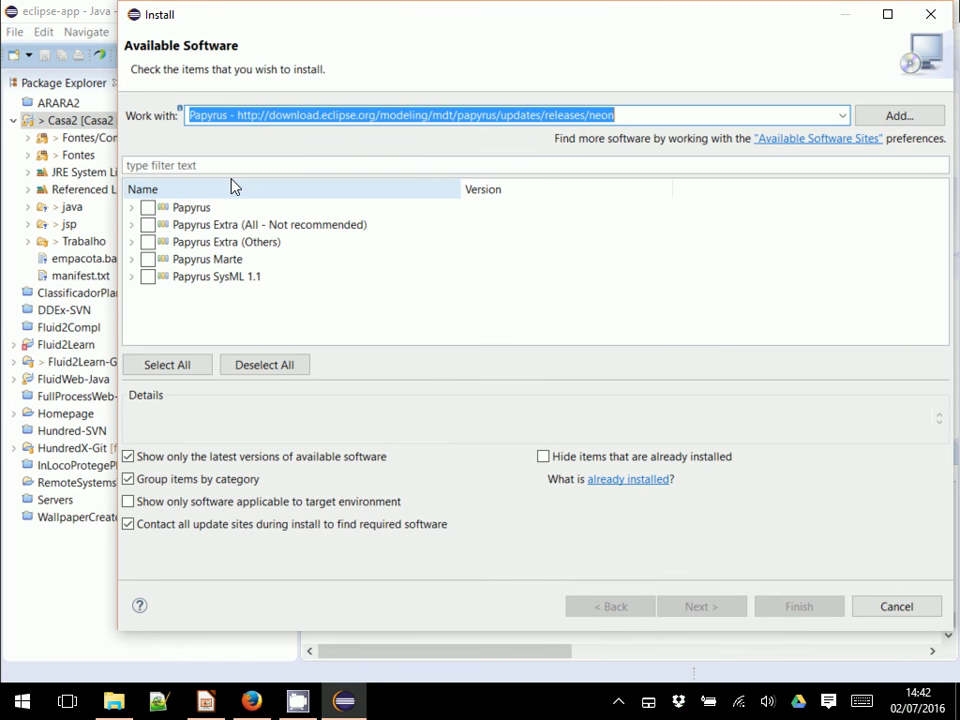
{"action": "left_click", "coordinate": [131, 208]}
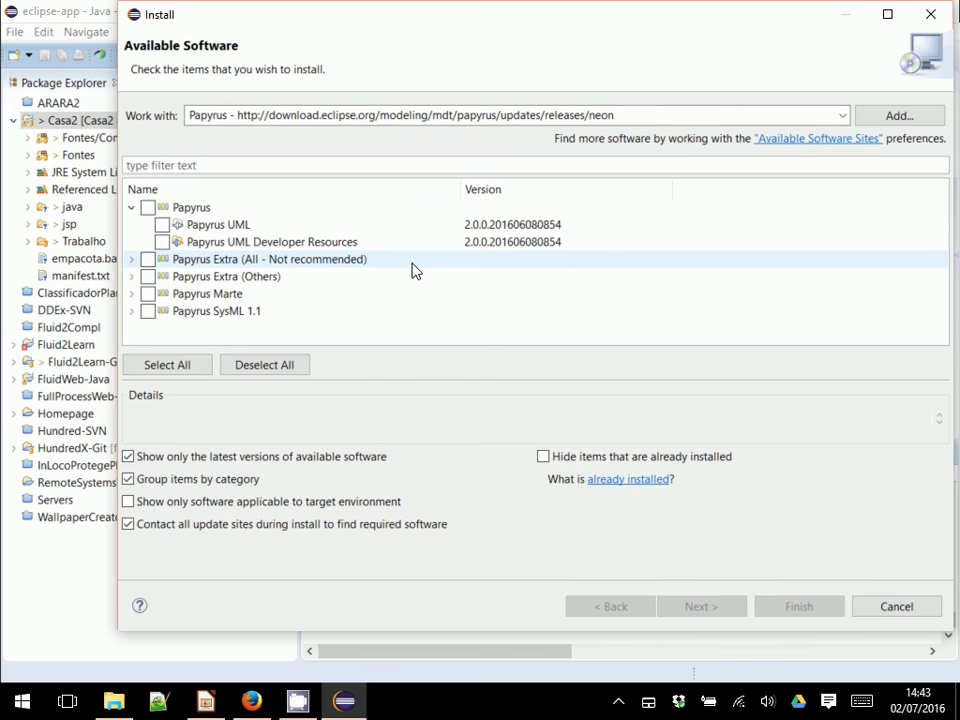
{"action": "left_click", "coordinate": [931, 15]}
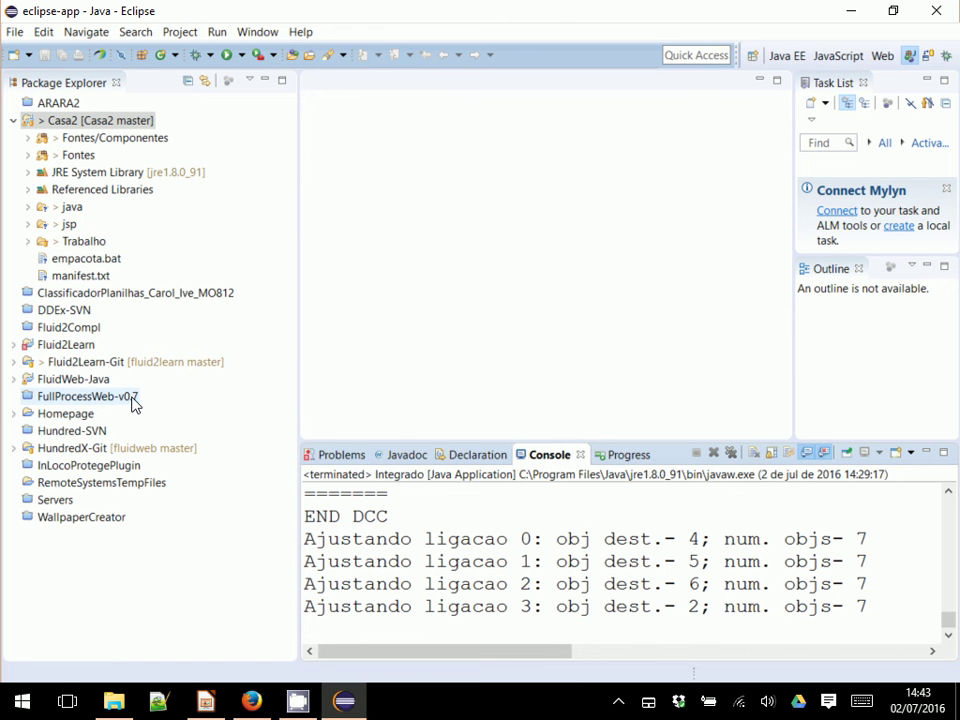
Switch the Eclipse workspace to I:\desenvolvimento\eclipse-didatico and bring the Eclipse window back to the front.
{"action": "left_click", "coordinate": [70, 330]}
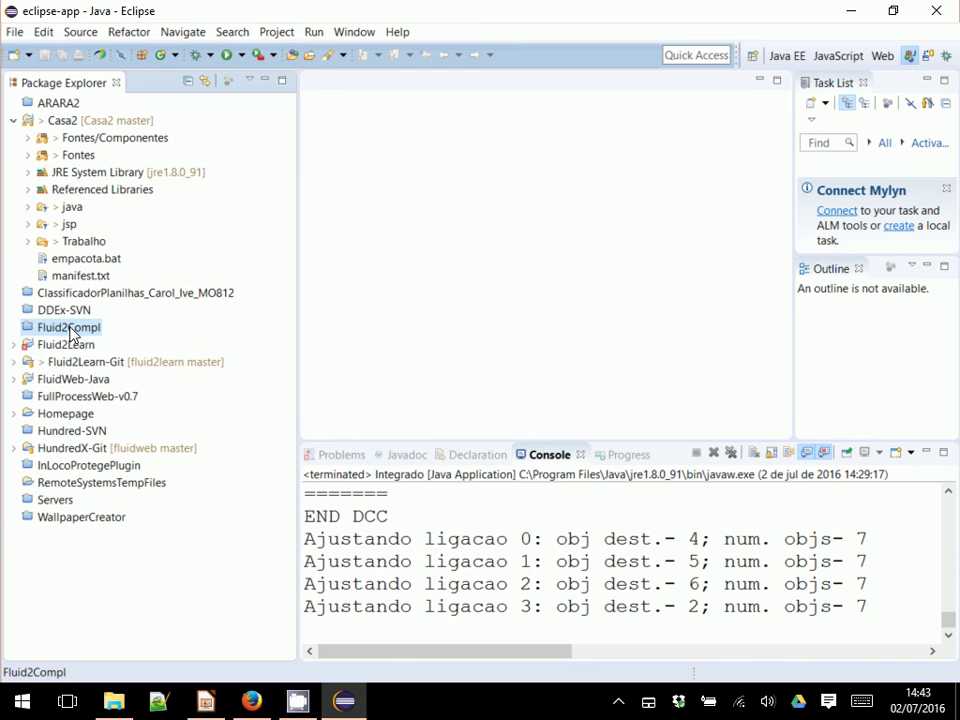
{"action": "left_click", "coordinate": [14, 33]}
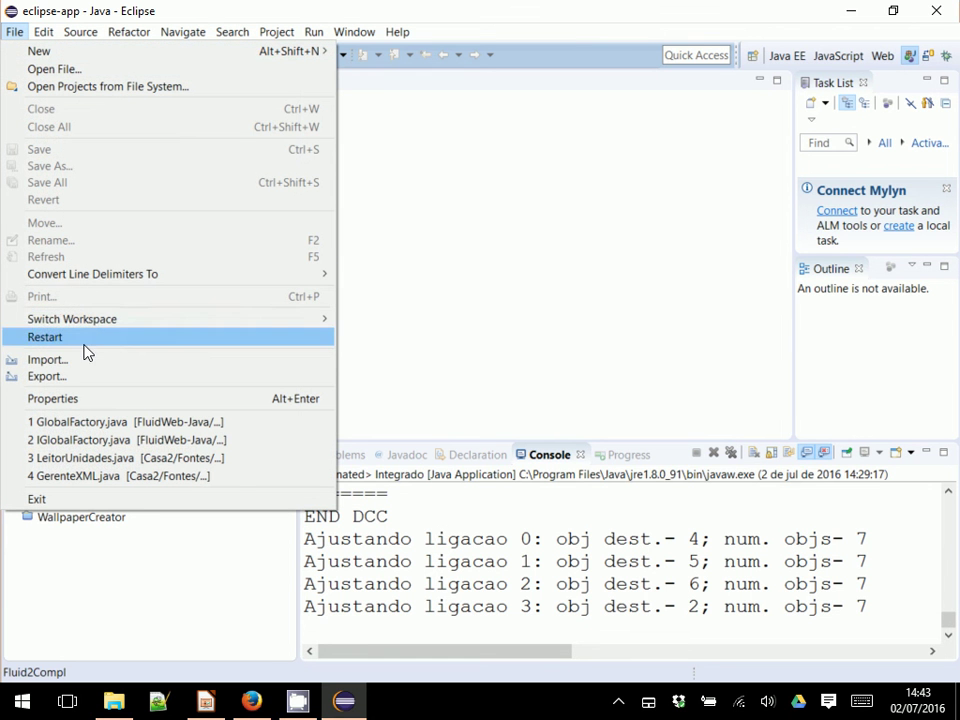
{"action": "mouse_move", "coordinate": [94, 324]}
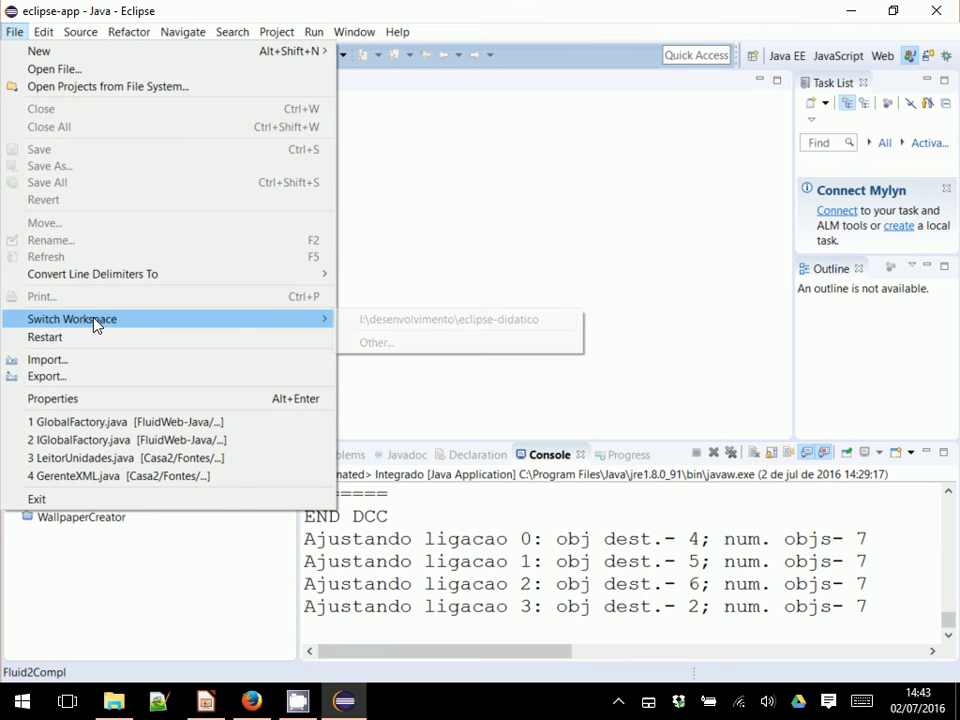
{"action": "left_click", "coordinate": [367, 321]}
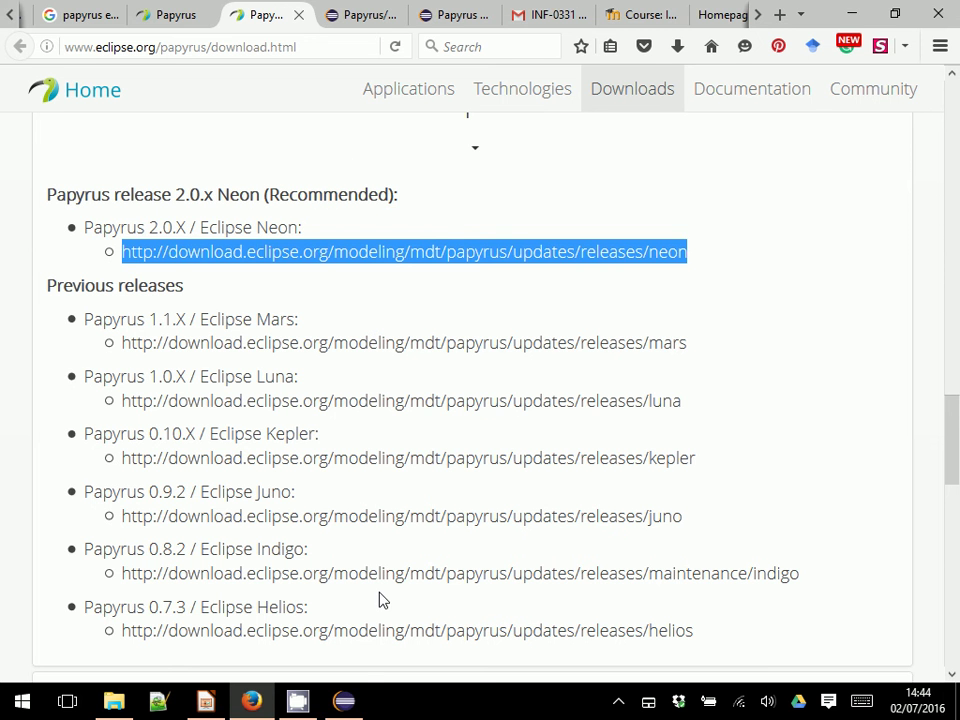
{"action": "left_click", "coordinate": [352, 704]}
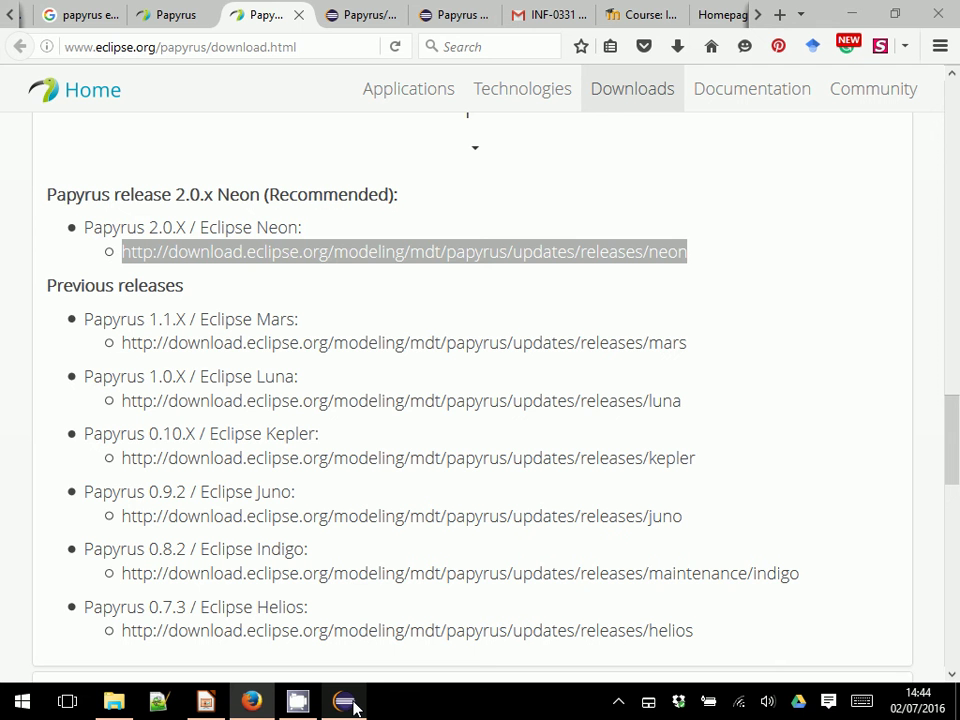